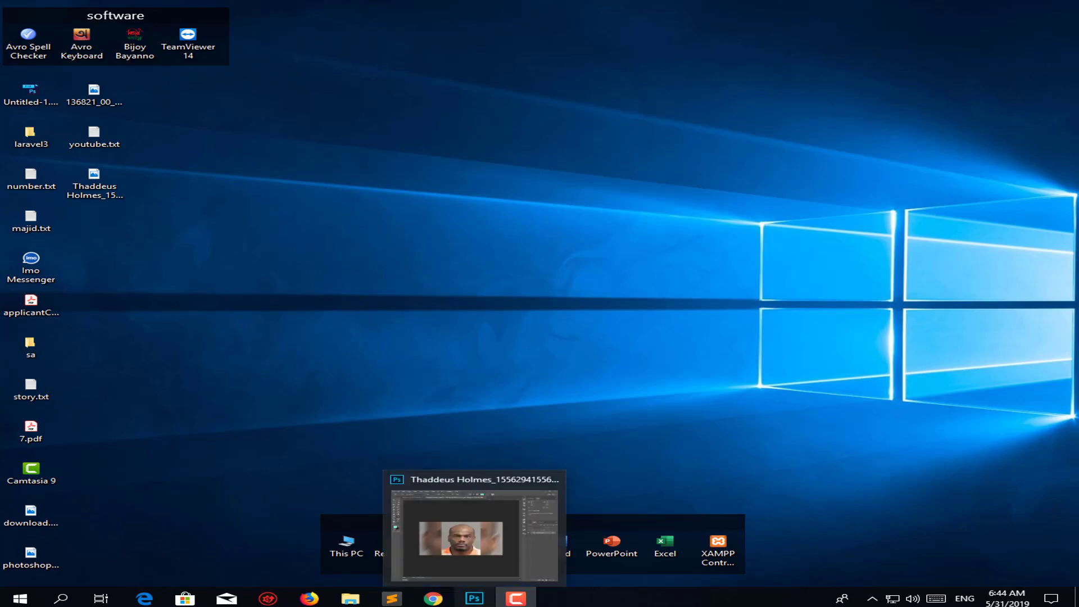
Switch to the blank Untitled-1 document in Photoshop and select the Crop Tool
click(487, 590)
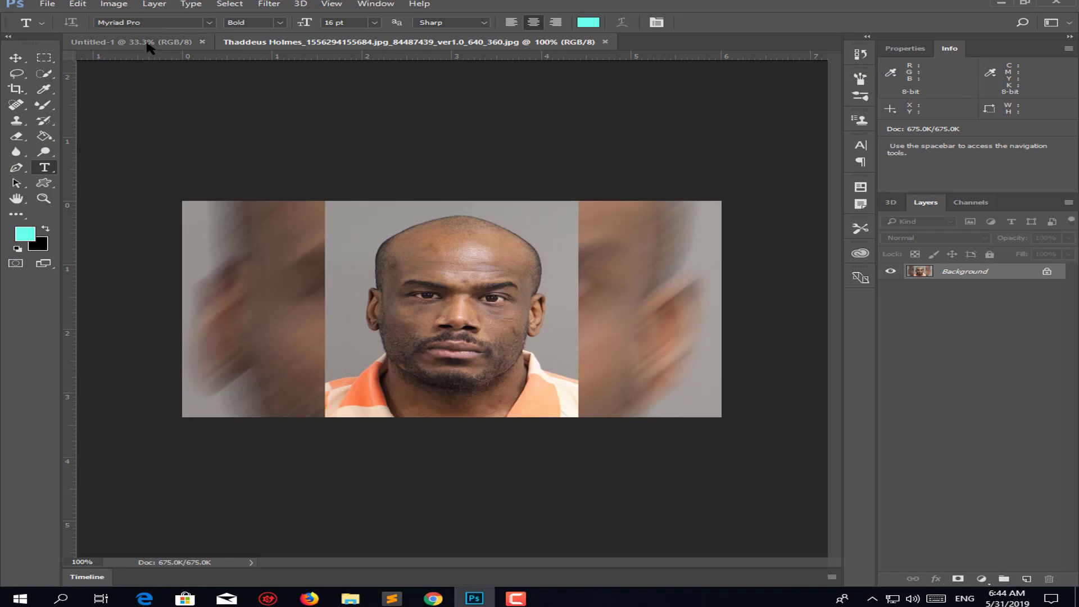
click(145, 43)
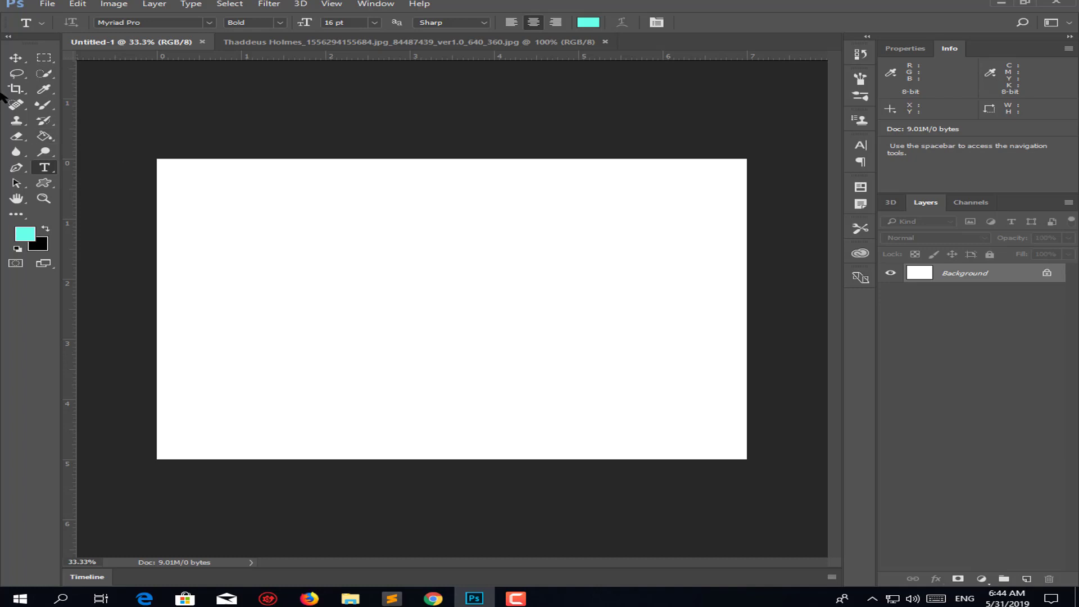
click(21, 107)
right_click(22, 107)
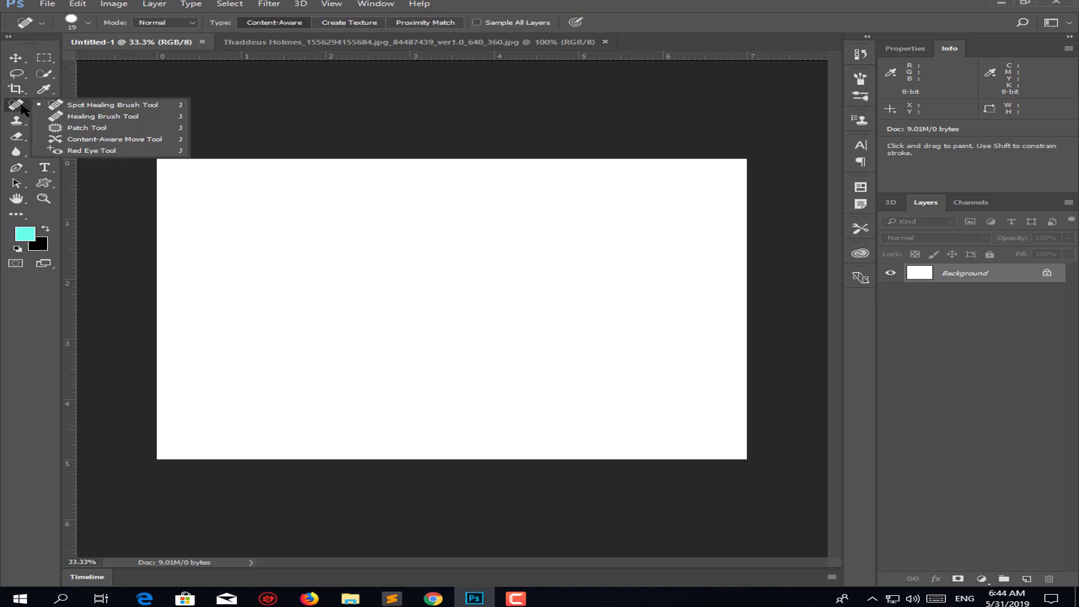
click(15, 90)
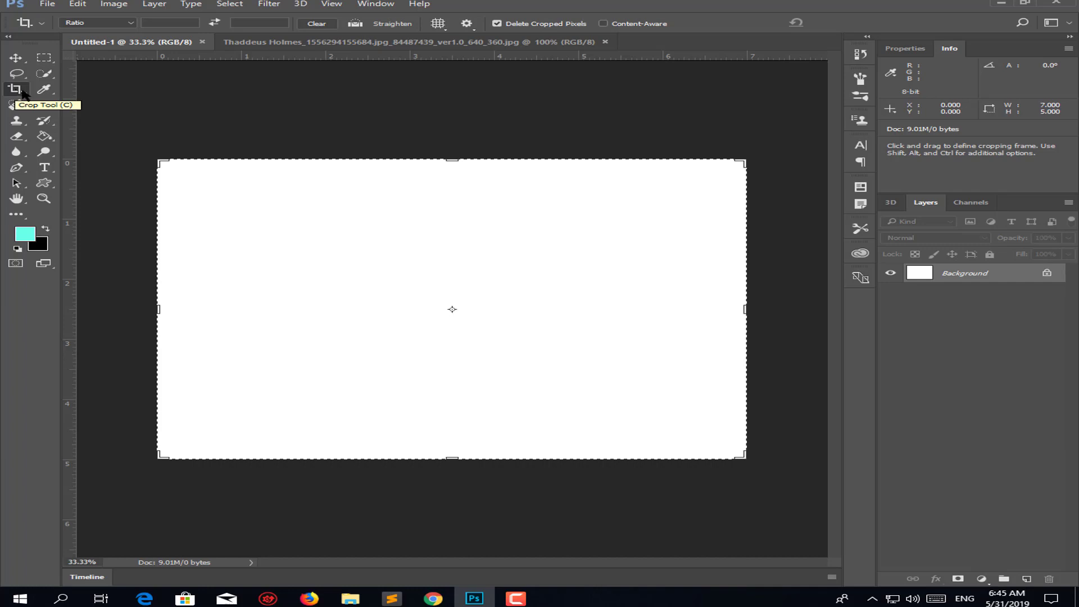
Crop the Untitled-1 canvas by pulling its top-left corner inward, and commit the crop
click(43, 92)
click(21, 91)
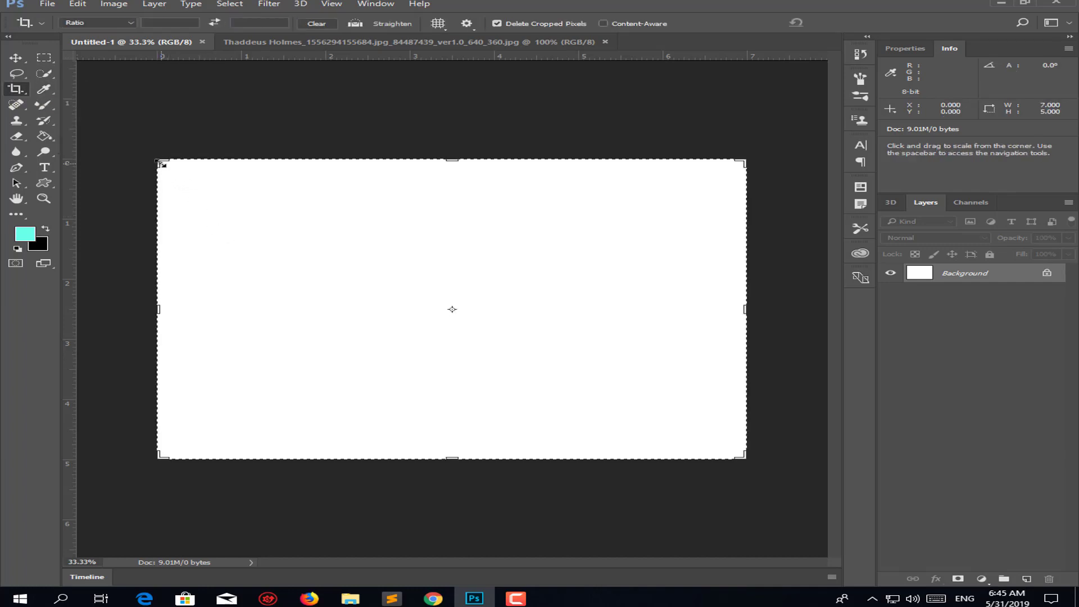
mouse_move(160, 162)
mouse_down()
mouse_move(241, 196)
mouse_move(235, 171)
mouse_up()
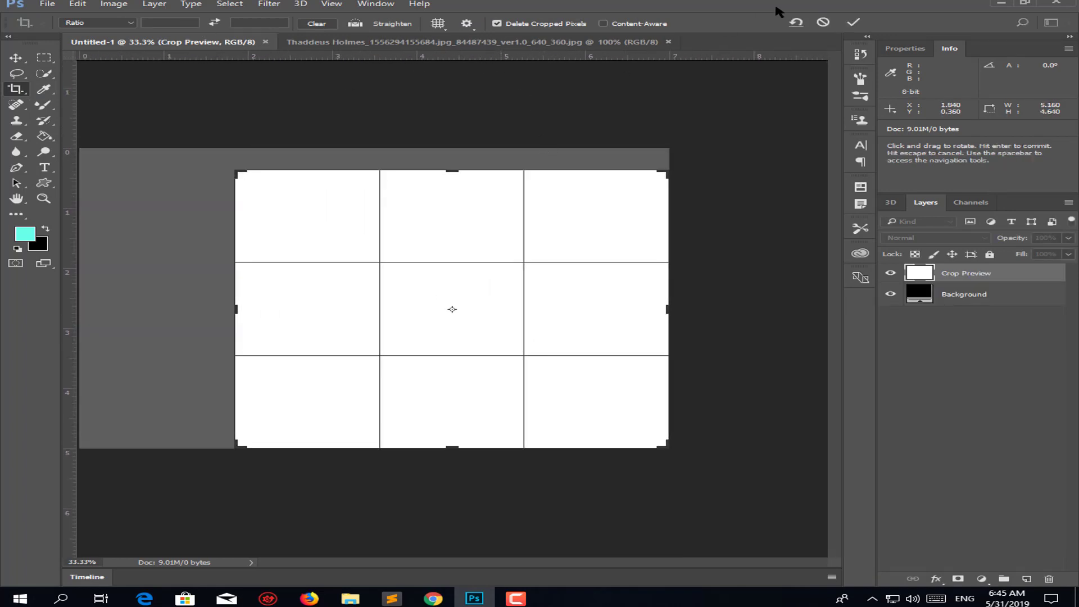
click(853, 22)
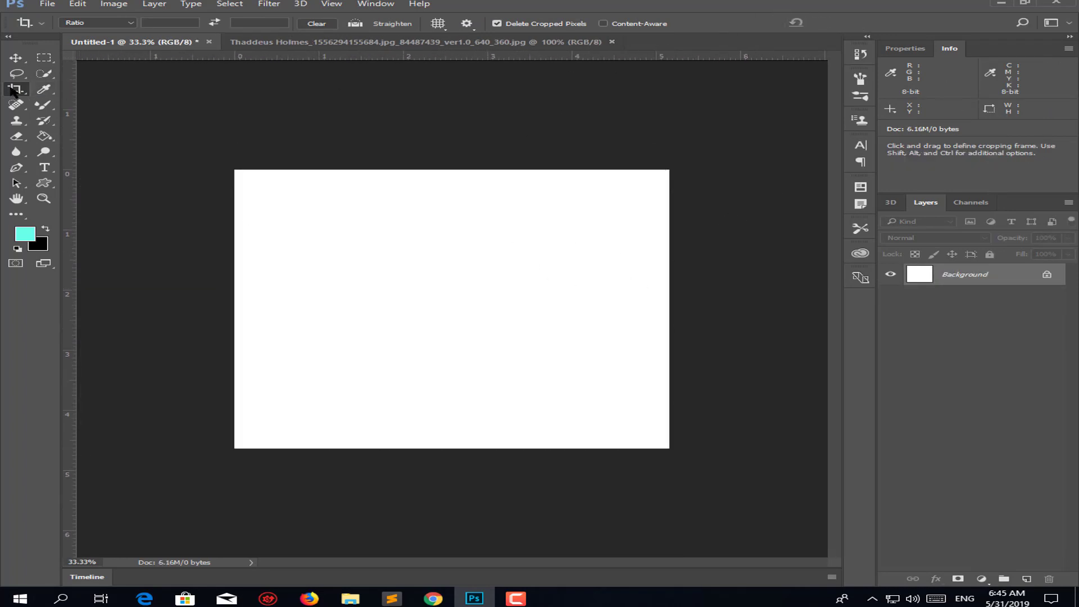
right_click(14, 90)
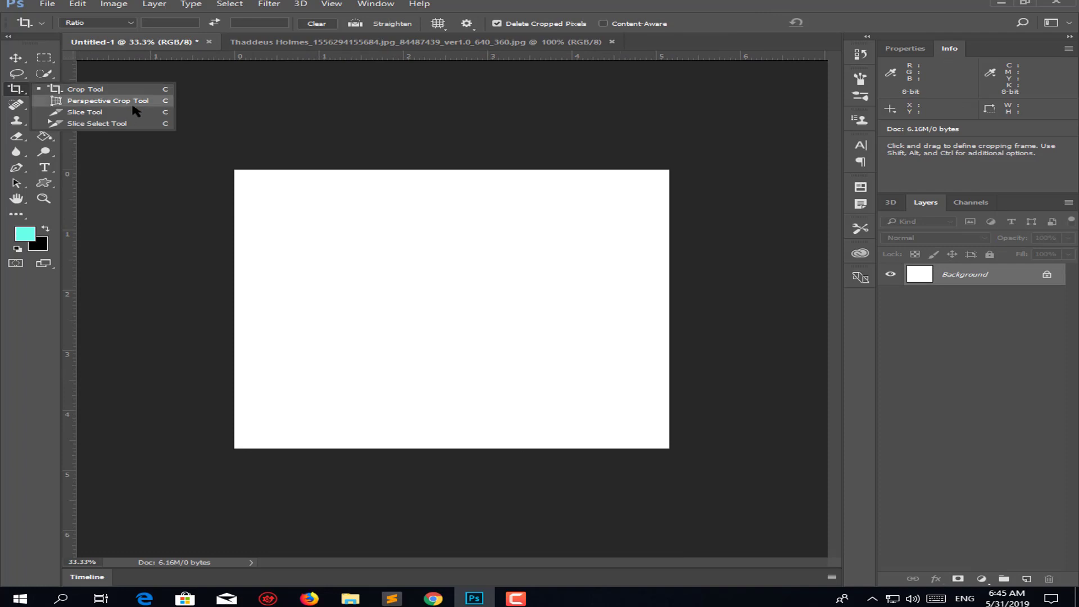
Apply a perspective crop to the blank canvas with its upper-left corner skewed inward
click(134, 106)
drag(271, 190, 567, 377)
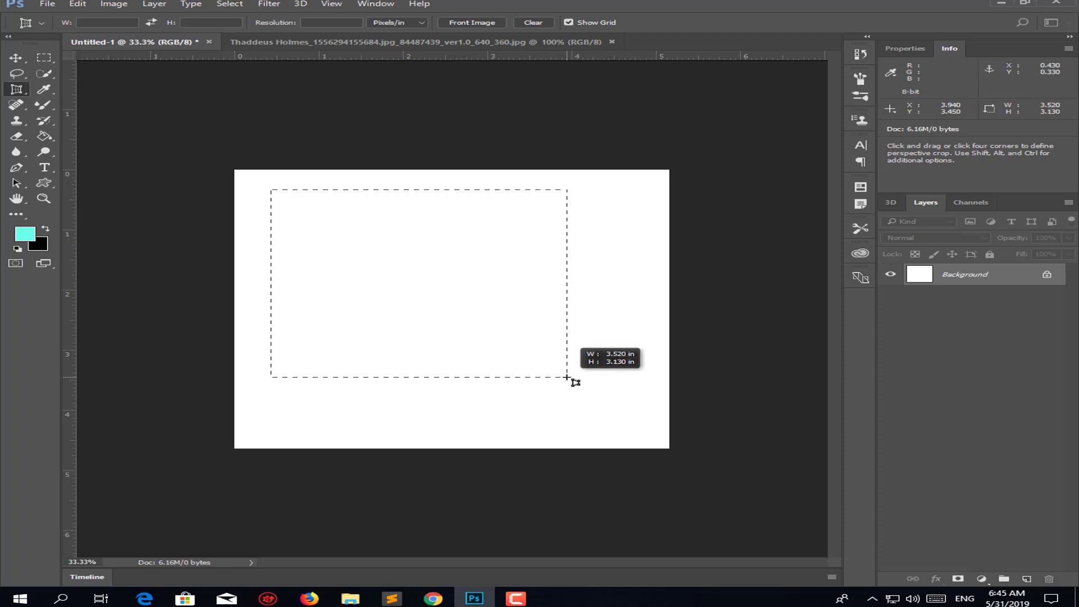
drag(271, 190, 365, 274)
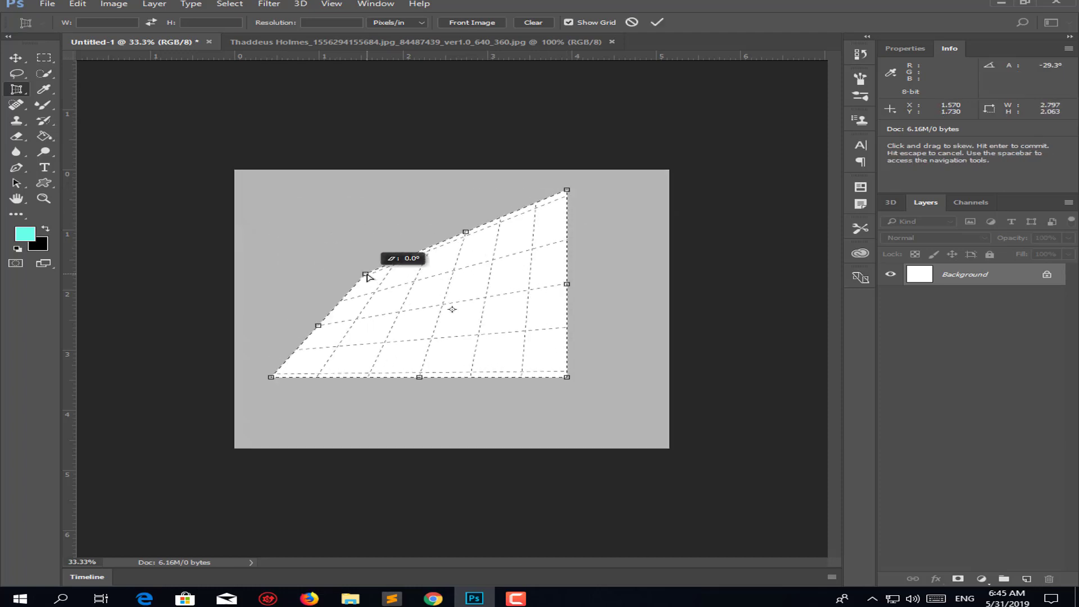
click(657, 22)
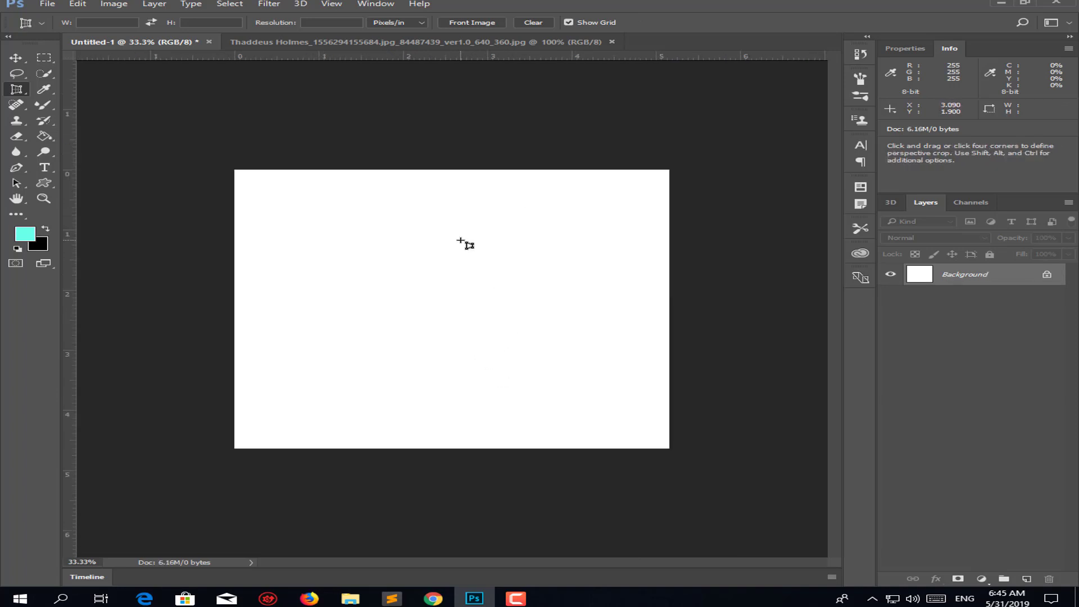
Perspective-crop the mugshot photo with its left corners pulled inward, then undo it
click(390, 44)
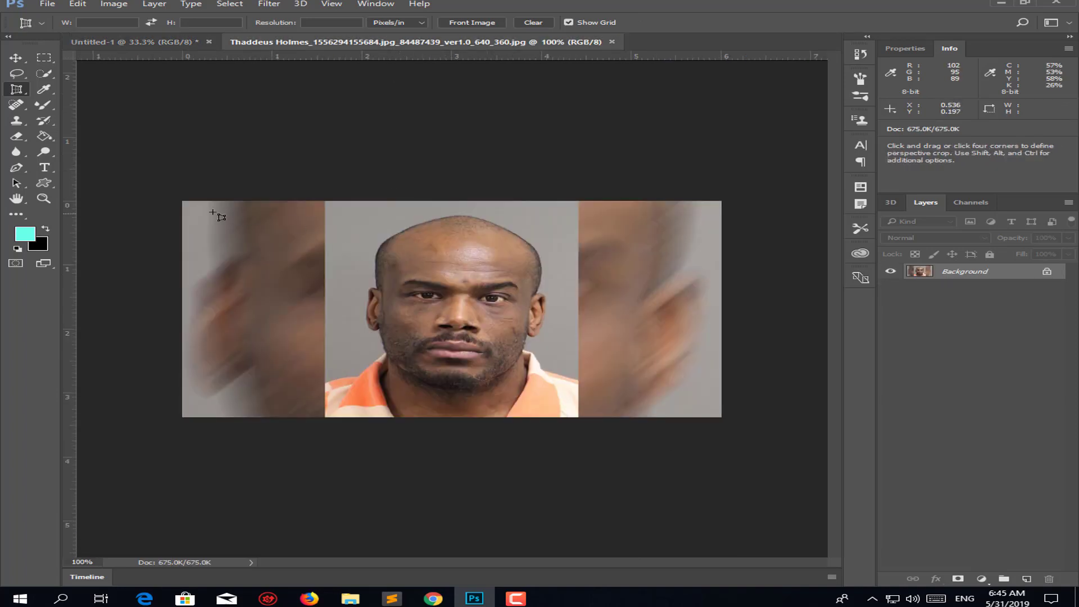
drag(181, 200, 722, 417)
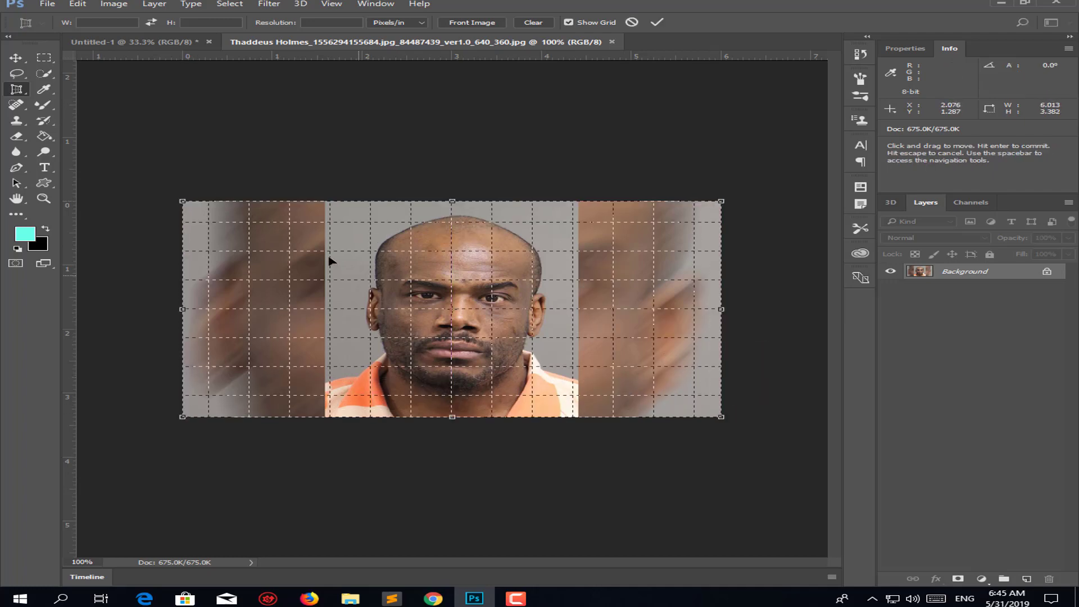
drag(181, 202, 332, 219)
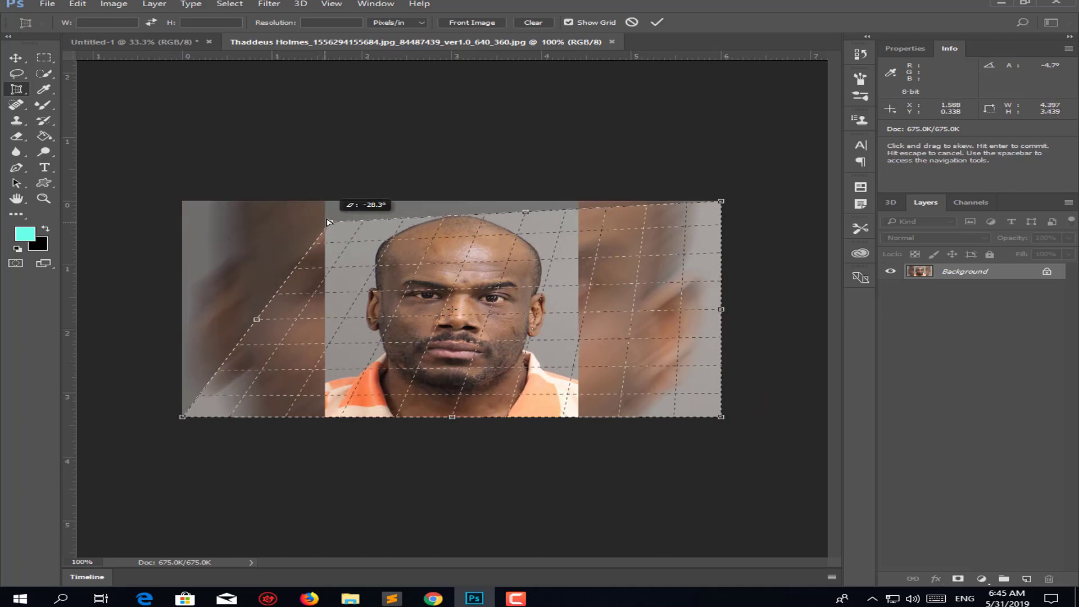
mouse_move(182, 417)
mouse_down()
mouse_move(337, 417)
mouse_move(403, 401)
mouse_up()
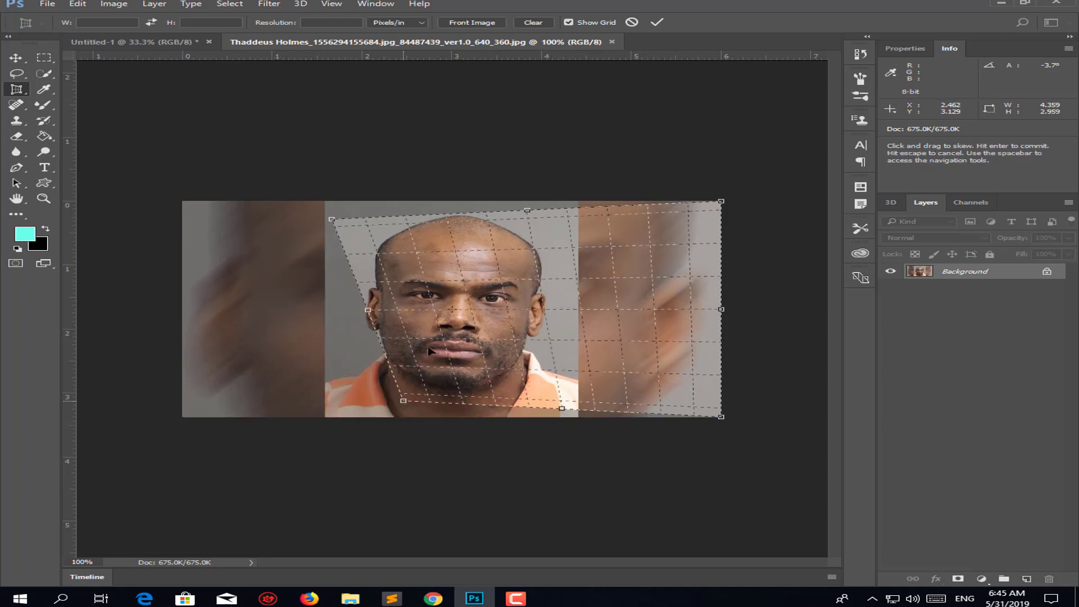
click(657, 22)
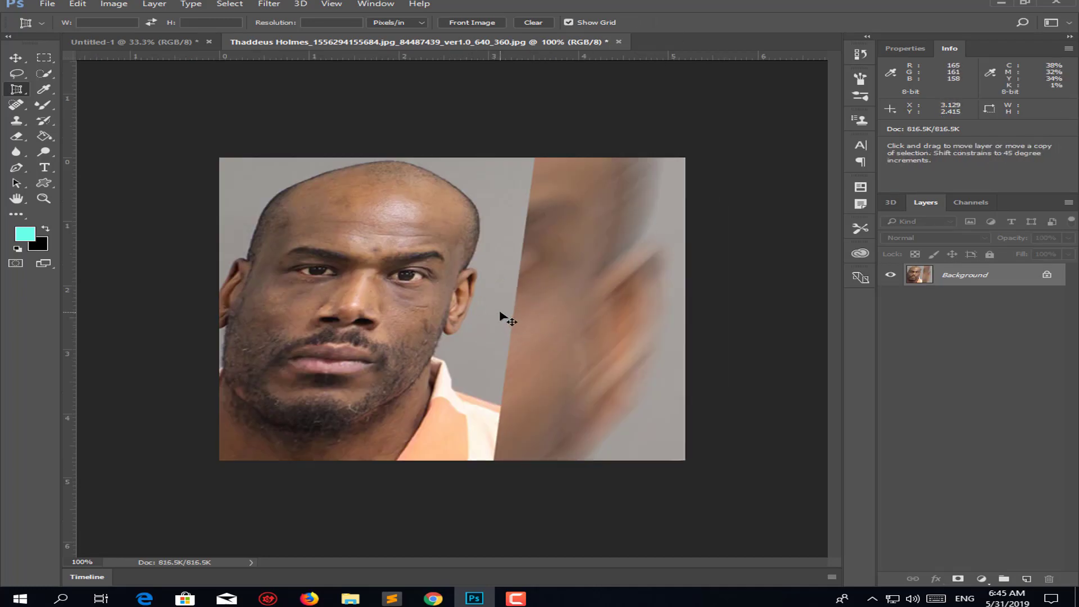
key(ctrl+z)
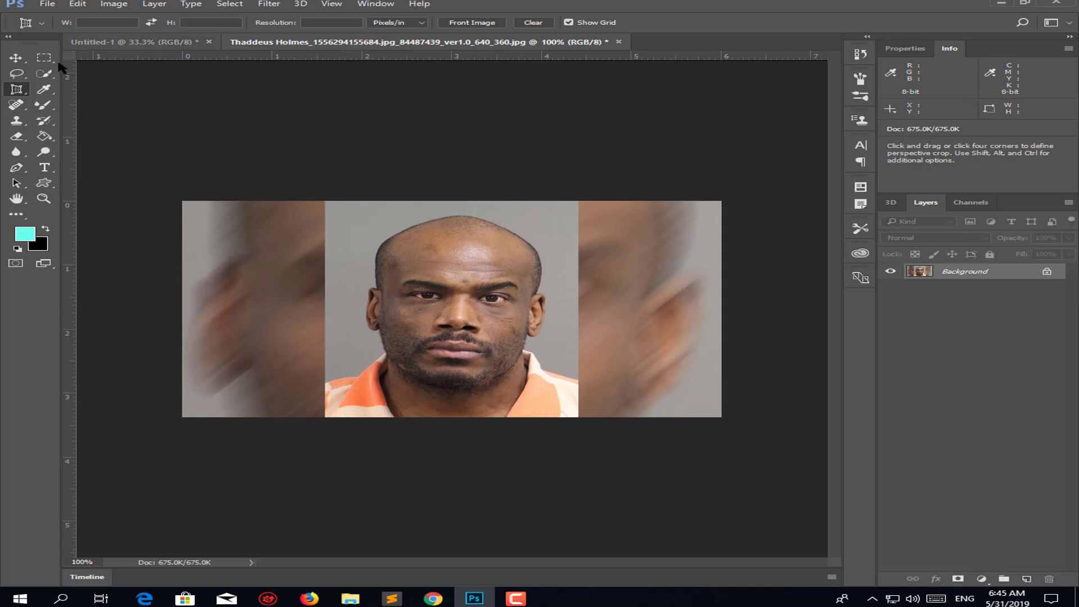
Cut the mugshot into six Slice Tool slices in a three-column, two-row grid
right_click(20, 92)
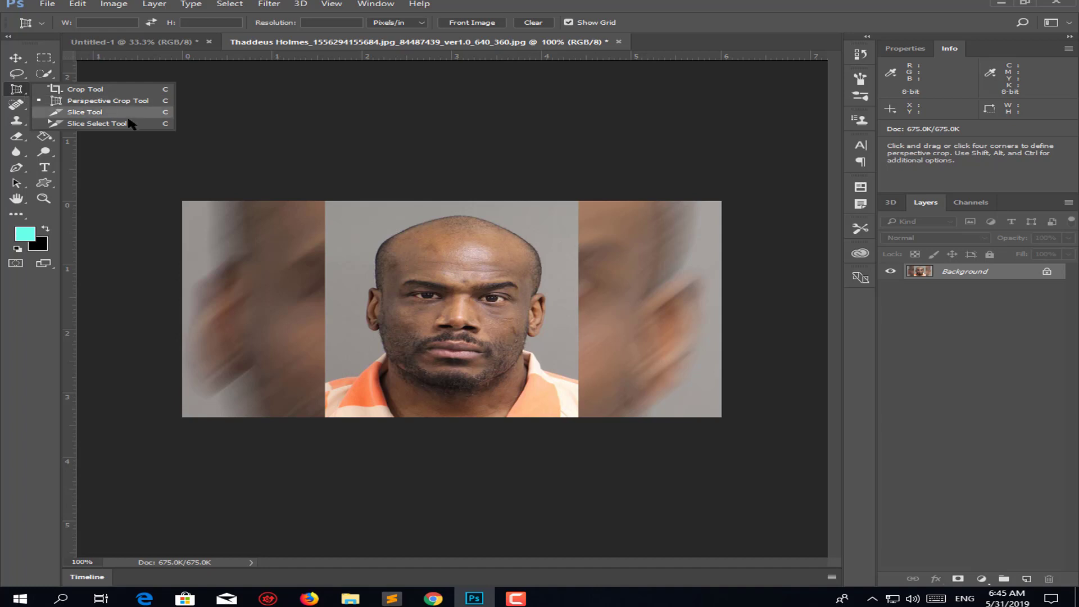
click(122, 112)
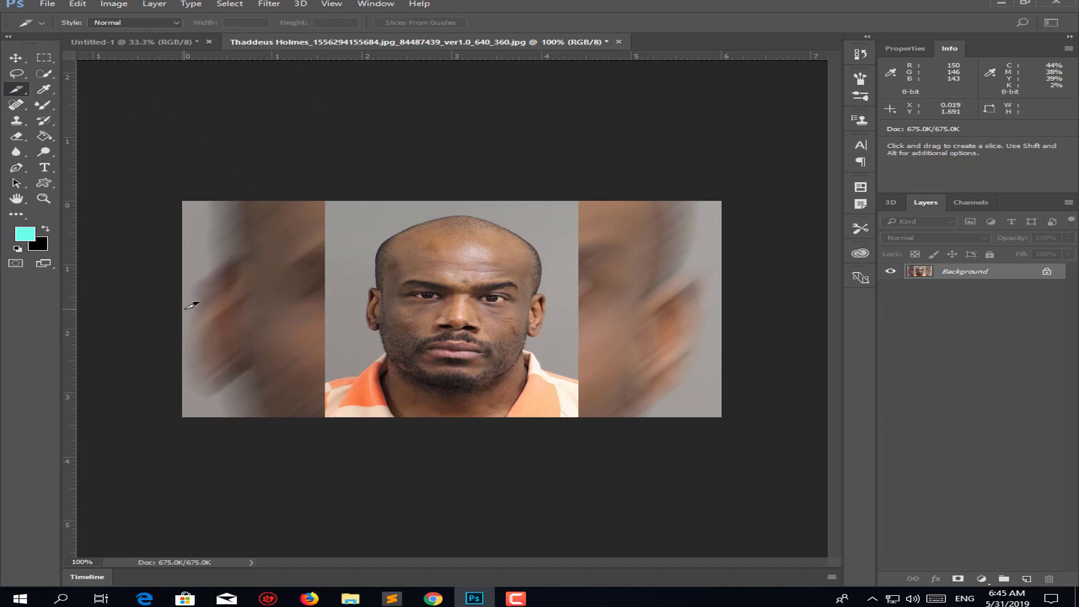
drag(201, 306, 413, 258)
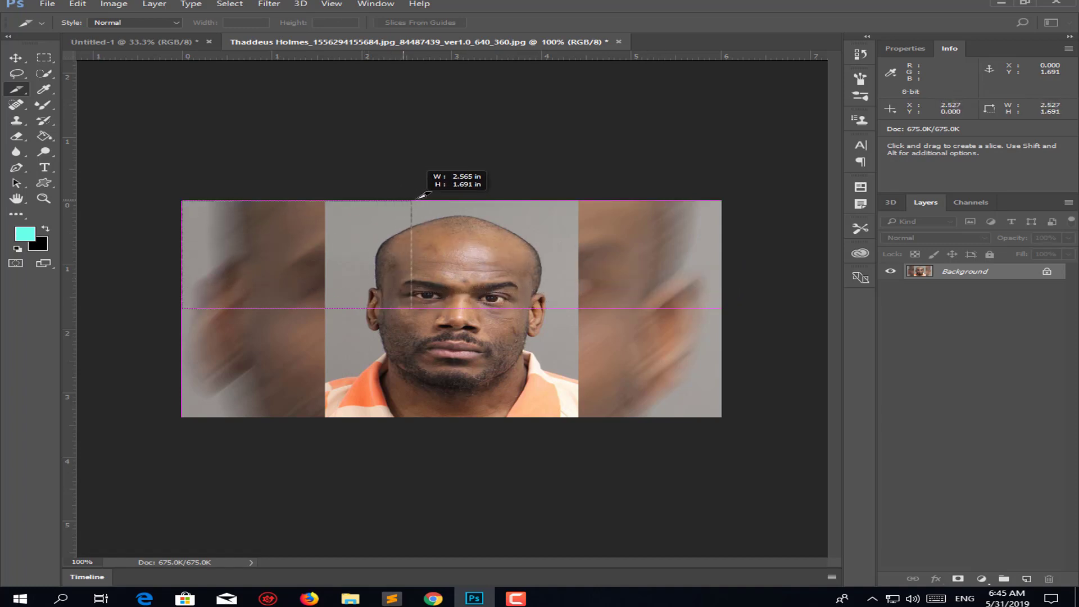
drag(413, 259, 423, 201)
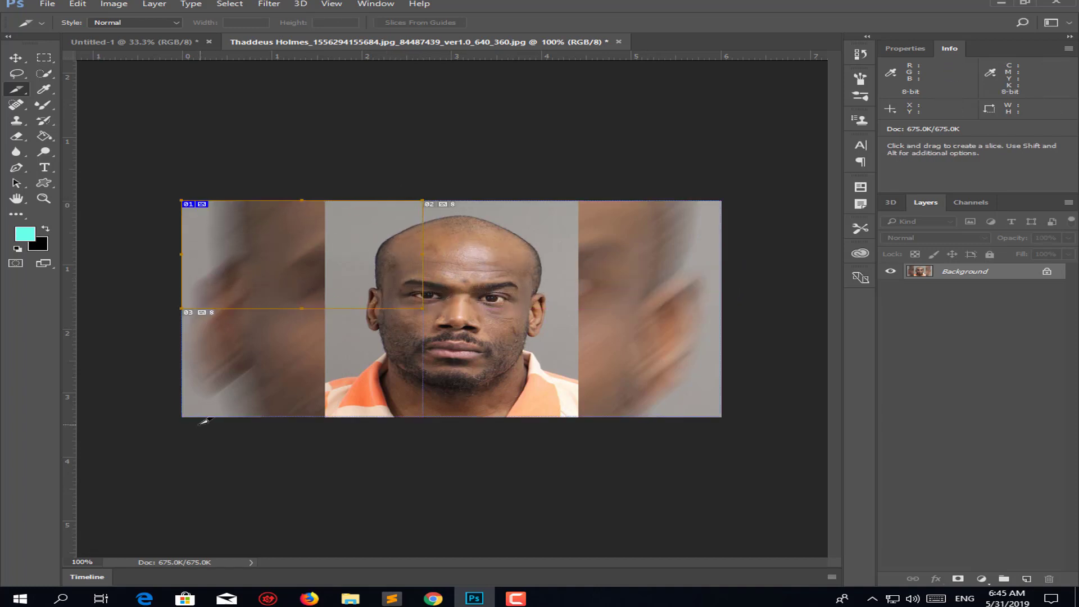
mouse_move(182, 416)
mouse_down()
mouse_move(423, 309)
mouse_move(584, 212)
mouse_move(582, 200)
mouse_up()
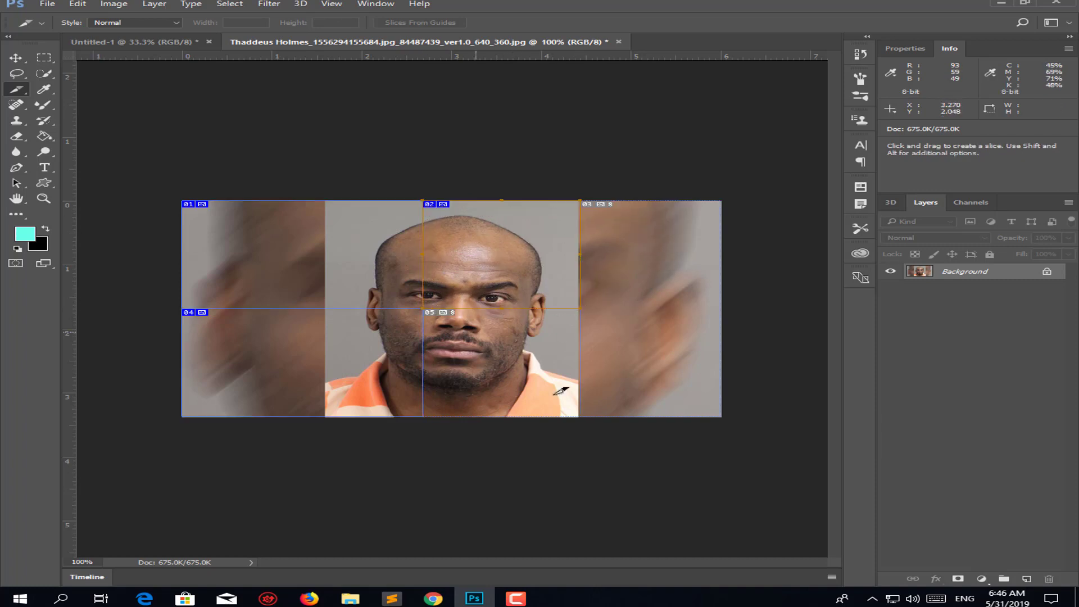
drag(582, 416, 423, 309)
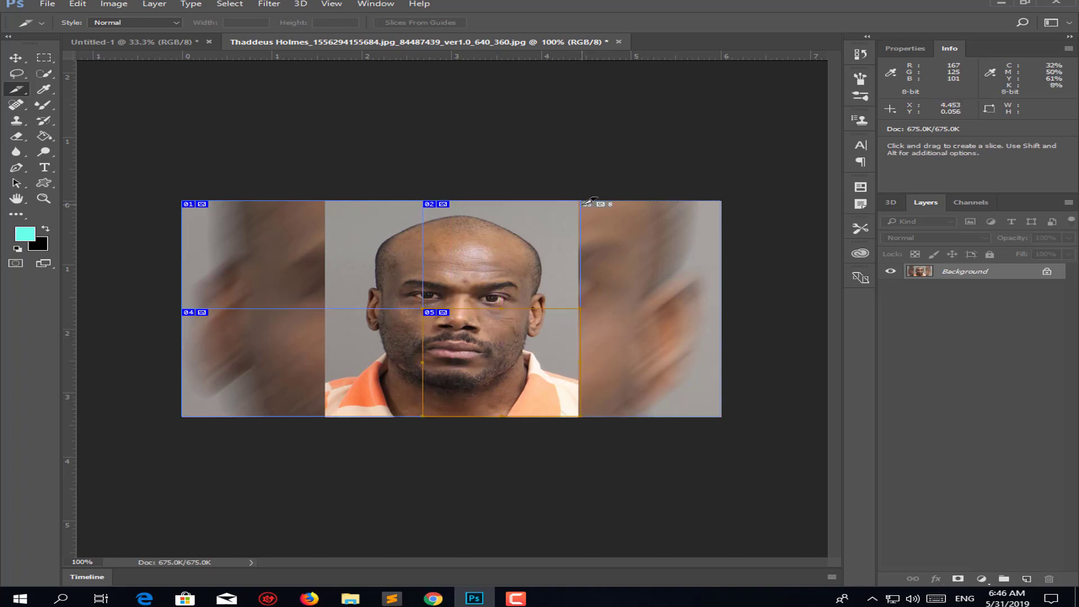
drag(726, 302, 578, 194)
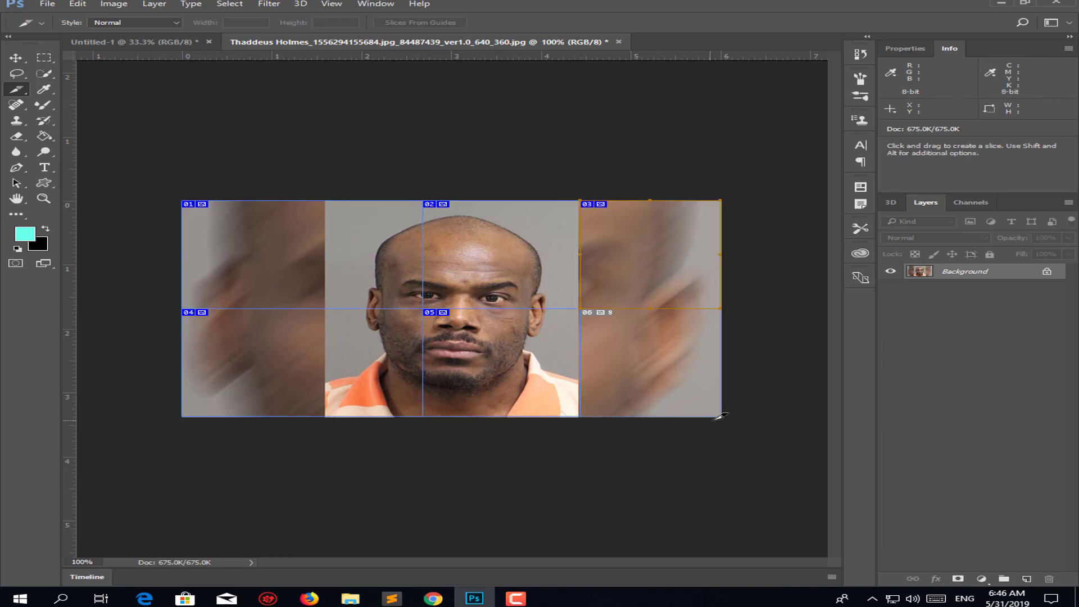
drag(729, 412, 581, 306)
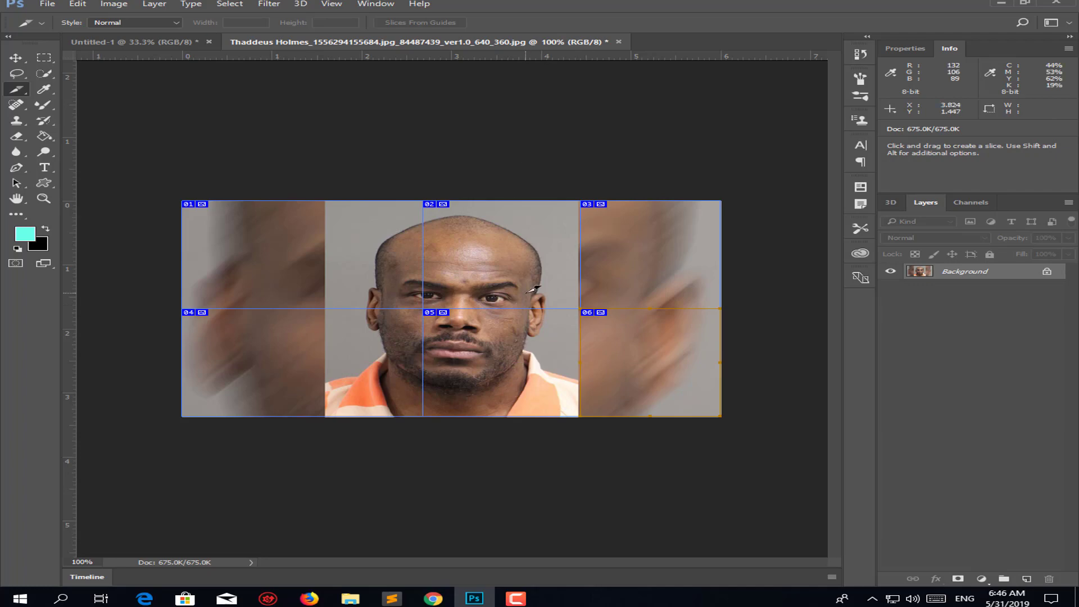
click(47, 5)
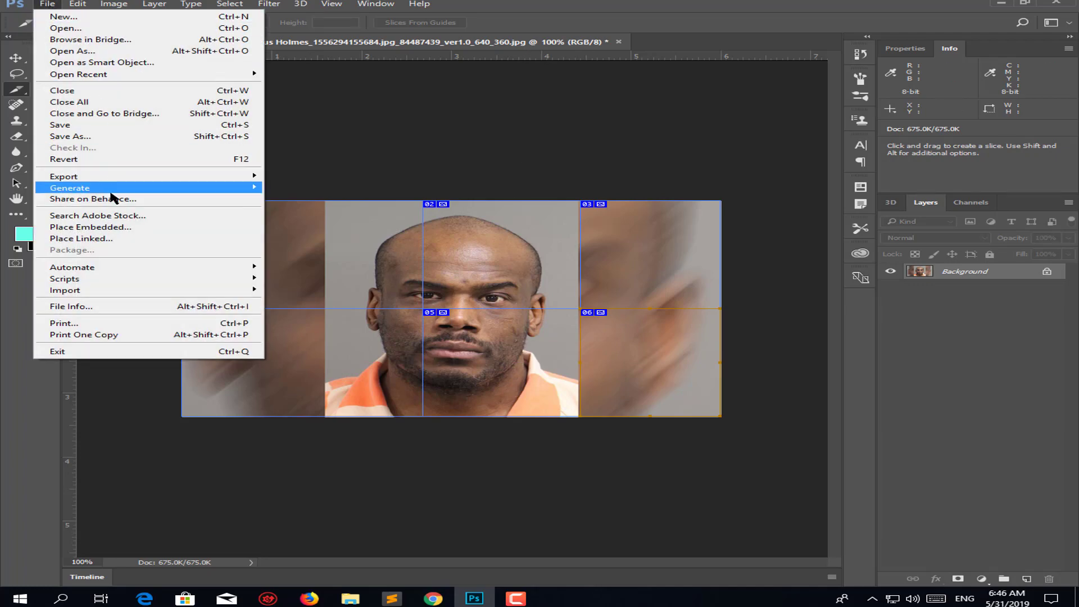
mouse_move(64, 177)
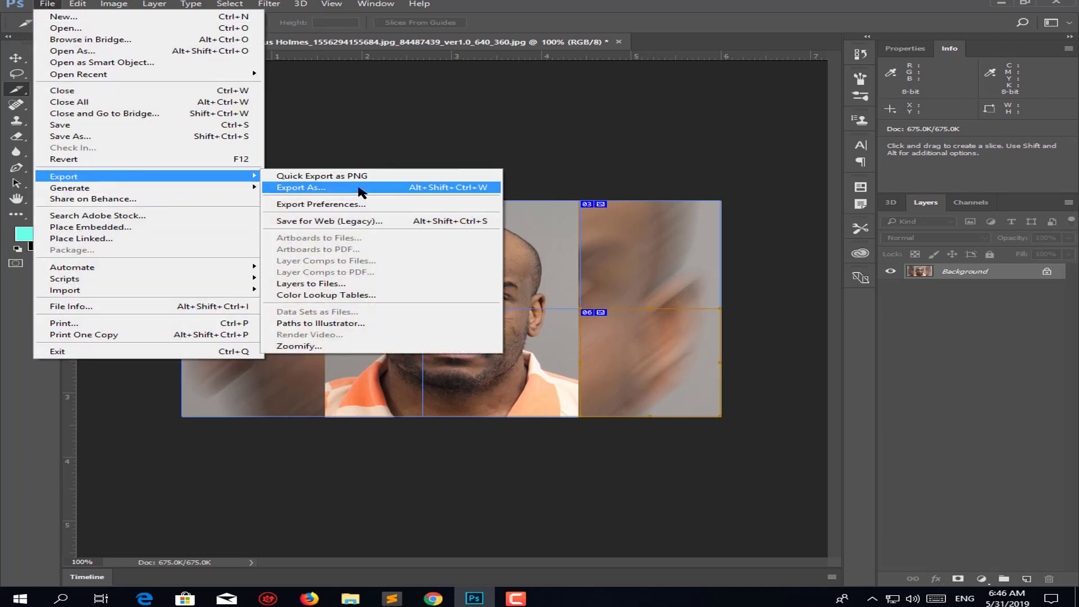
Export the sliced mugshot as web GIF images to the Desktop, then minimize Photoshop
click(355, 222)
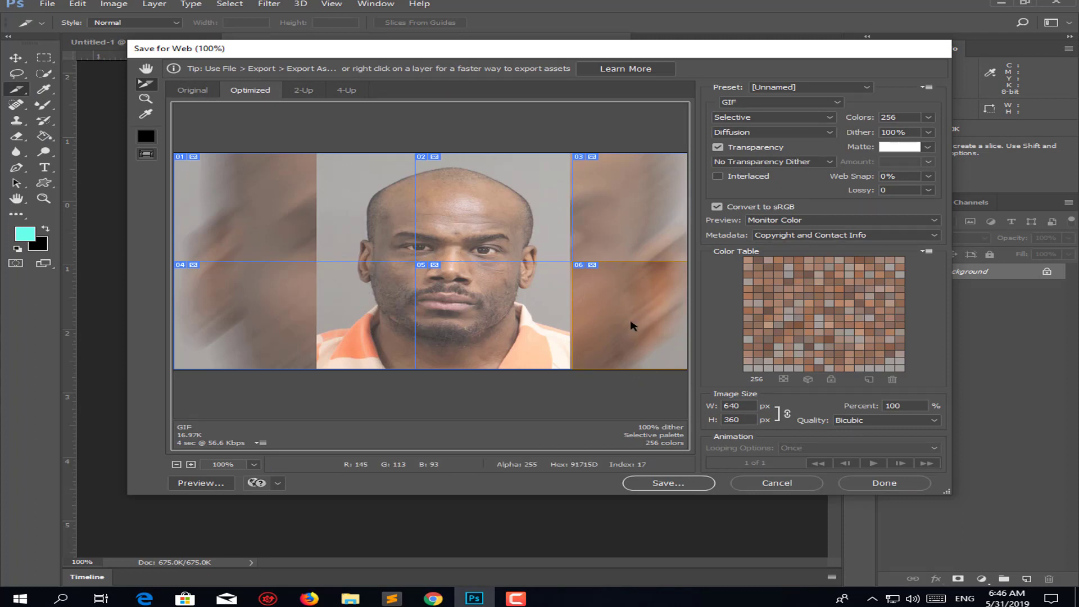
click(662, 488)
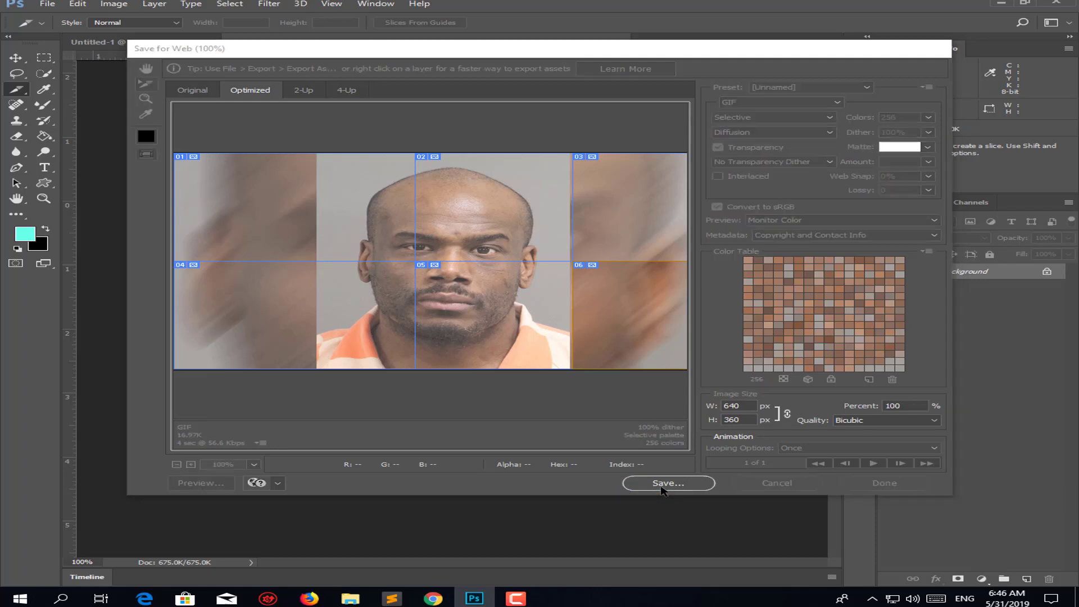
click(197, 154)
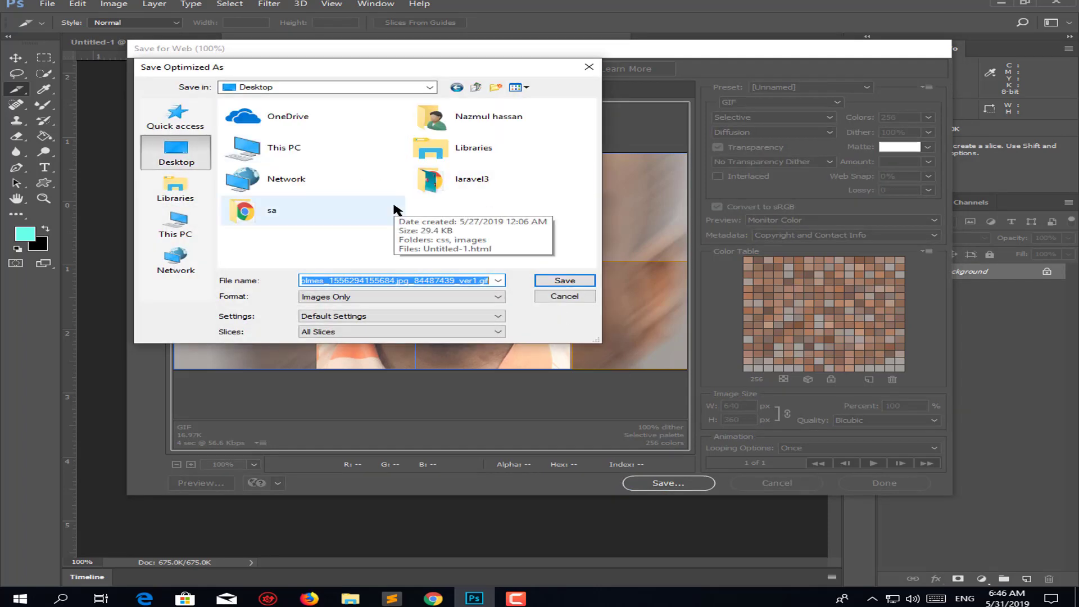
click(325, 158)
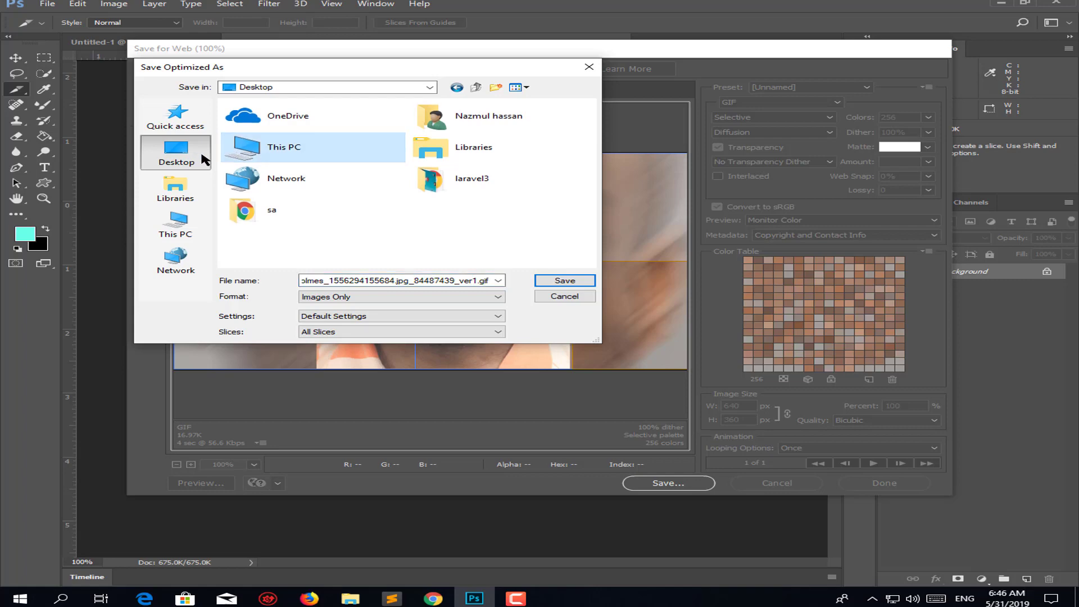
click(564, 280)
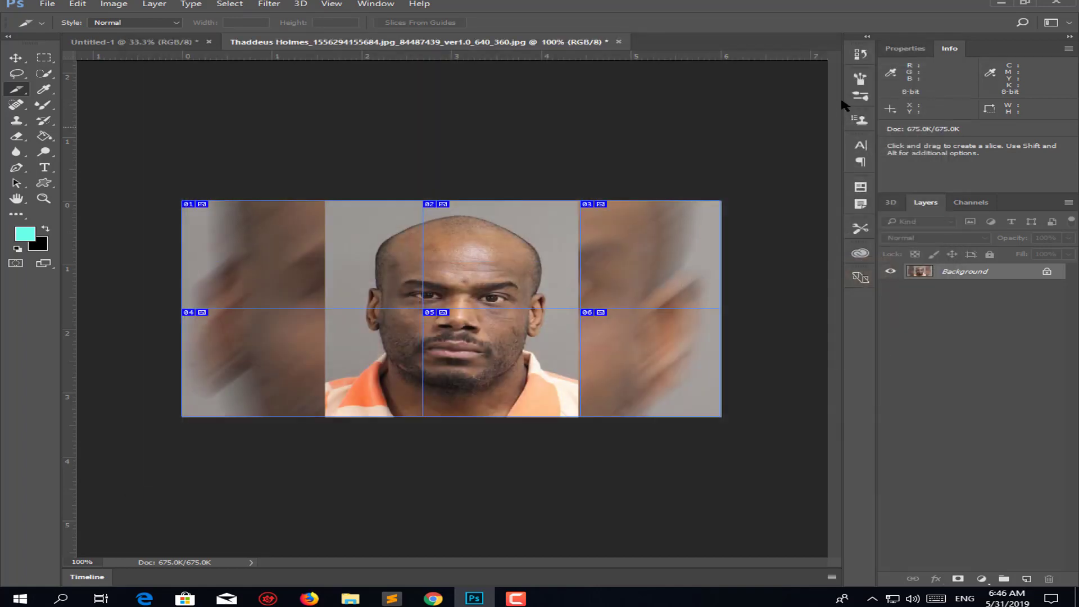
click(999, 2)
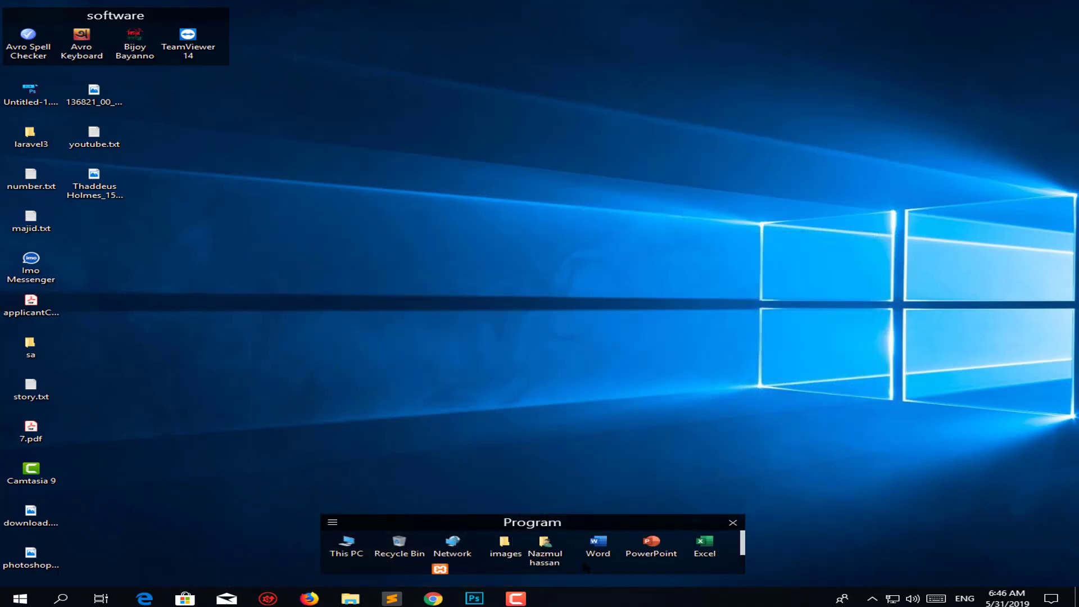
Move the exported images folder onto the desktop and open it
drag(508, 558, 231, 355)
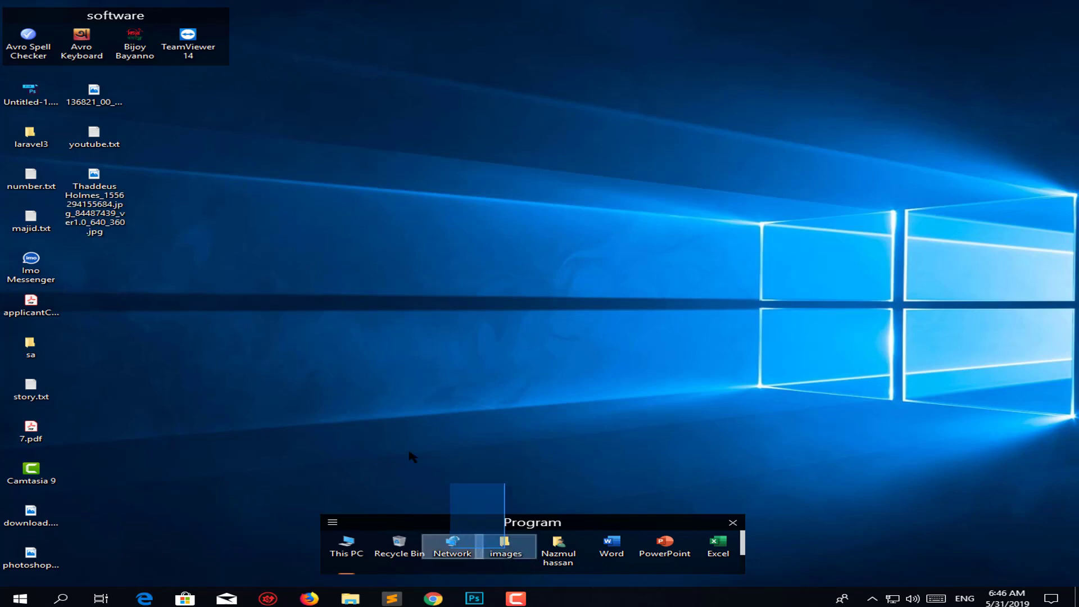
drag(523, 557, 132, 235)
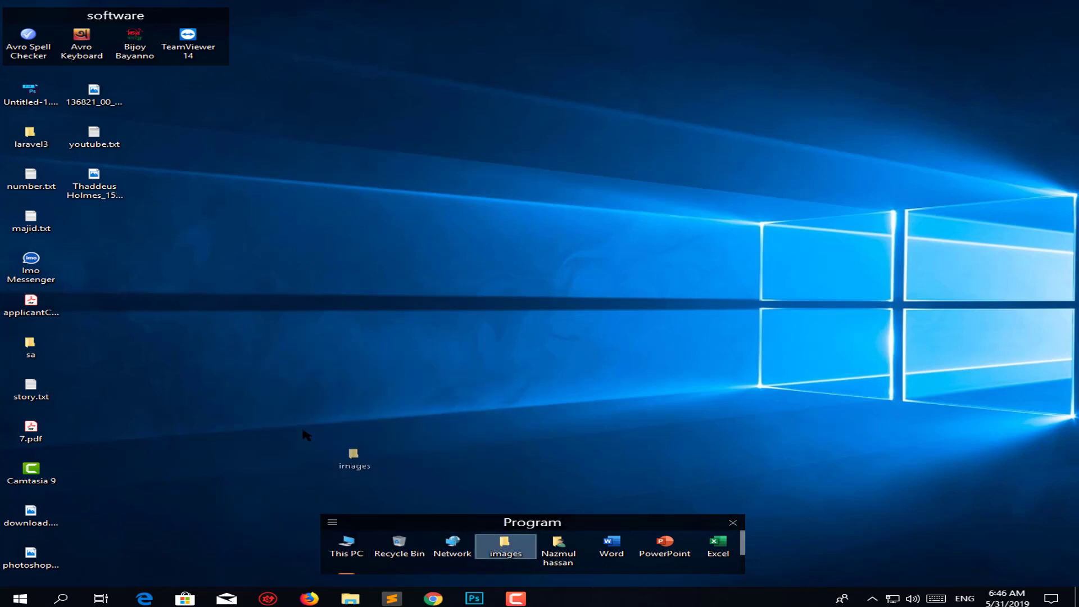
double_click(106, 222)
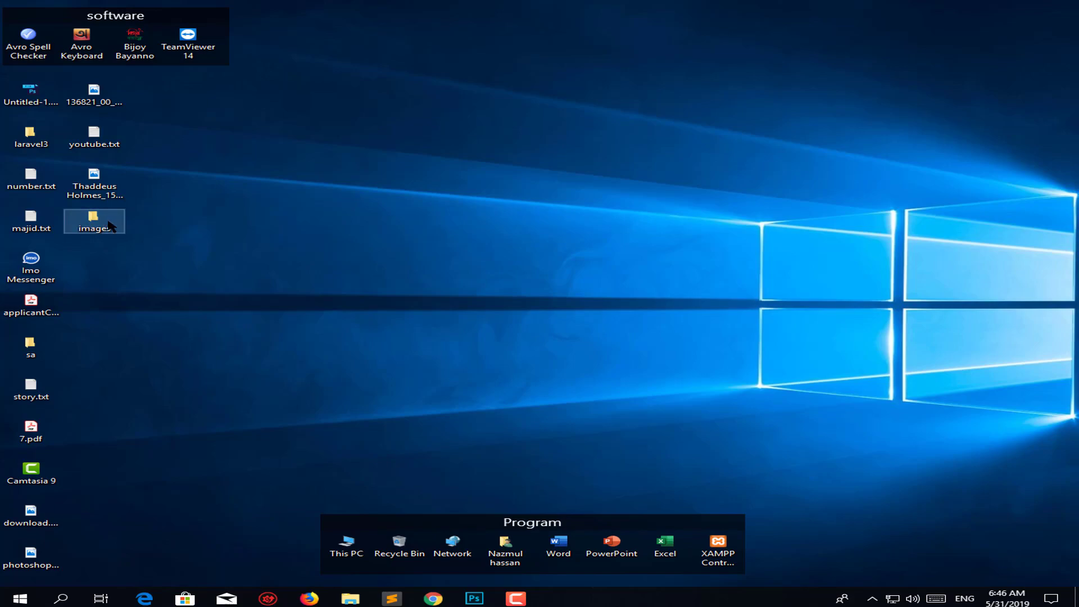
Preview five of the sliced GIF images one after another in Photos
double_click(189, 141)
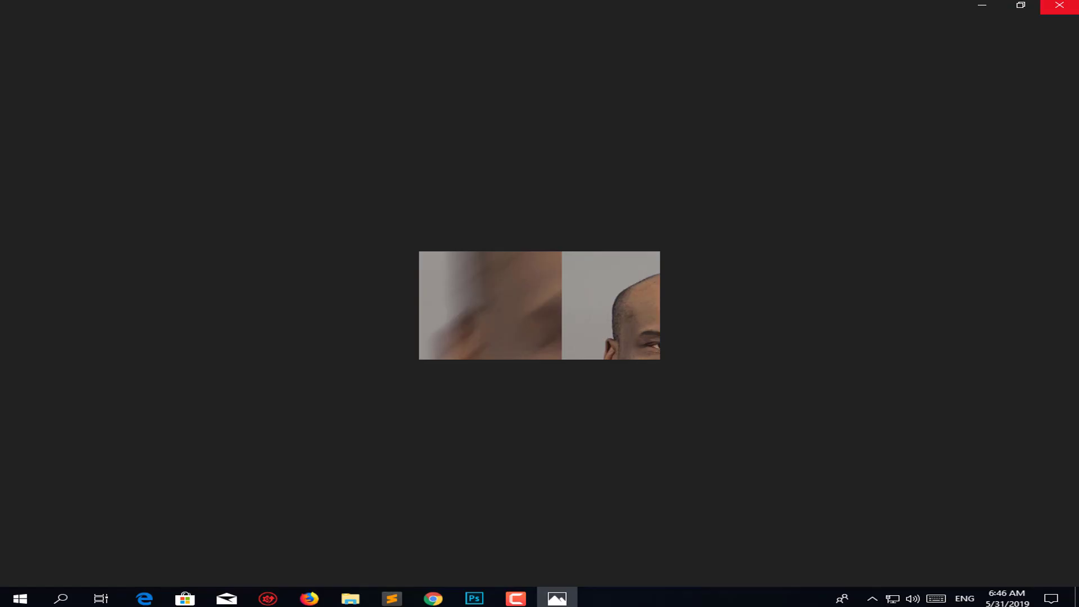
click(1060, 5)
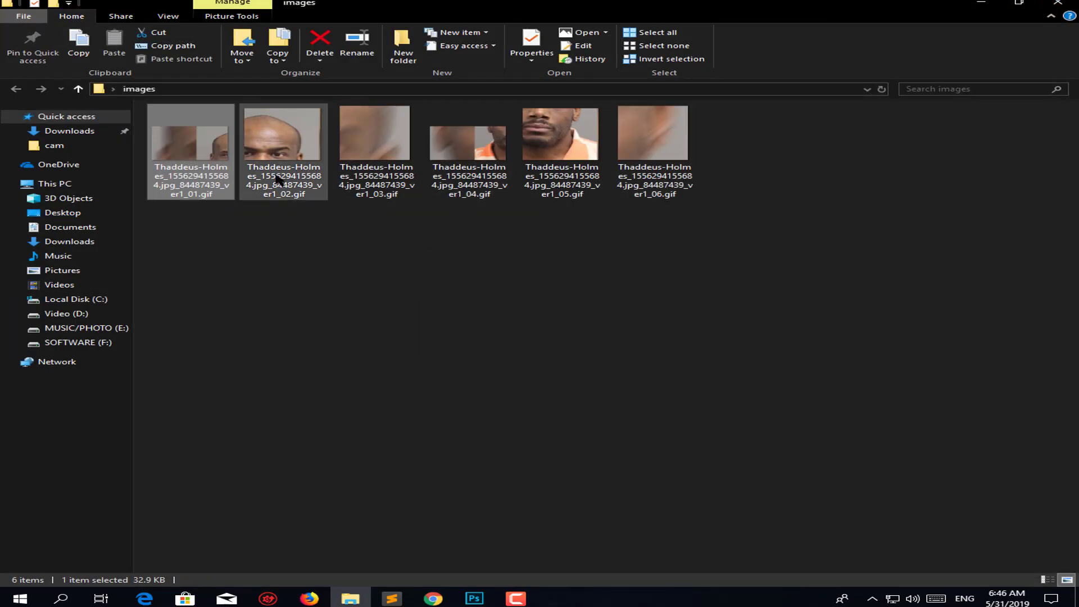
double_click(283, 146)
click(1059, 5)
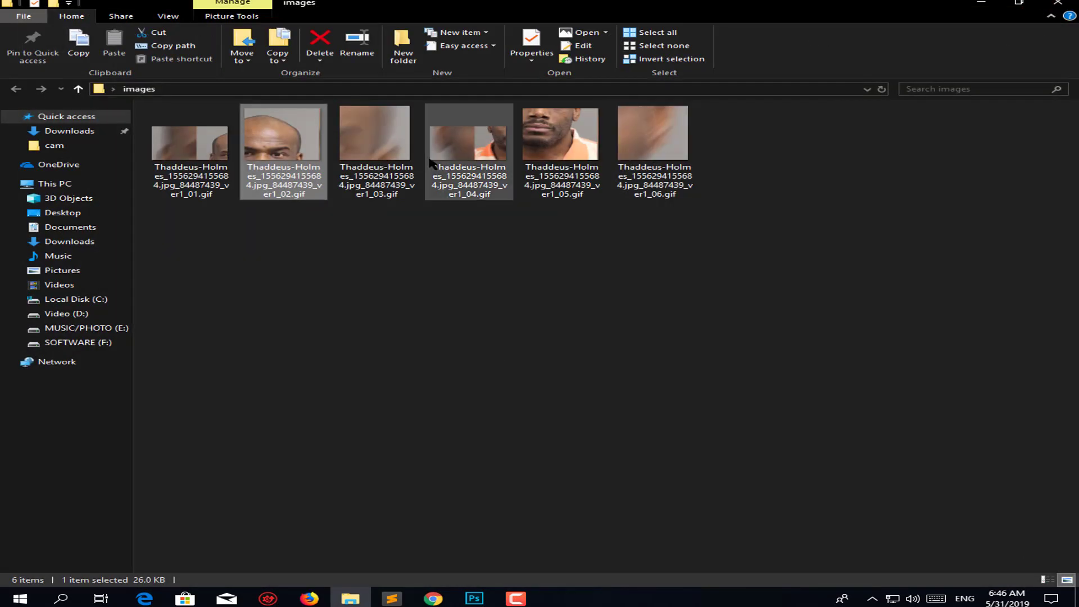
double_click(377, 146)
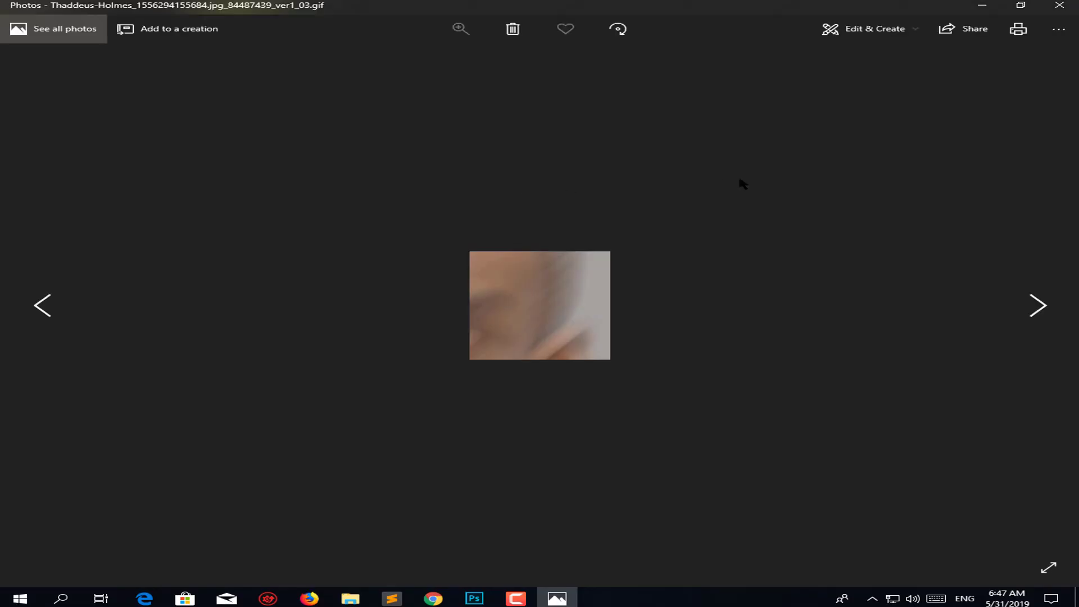
click(1060, 6)
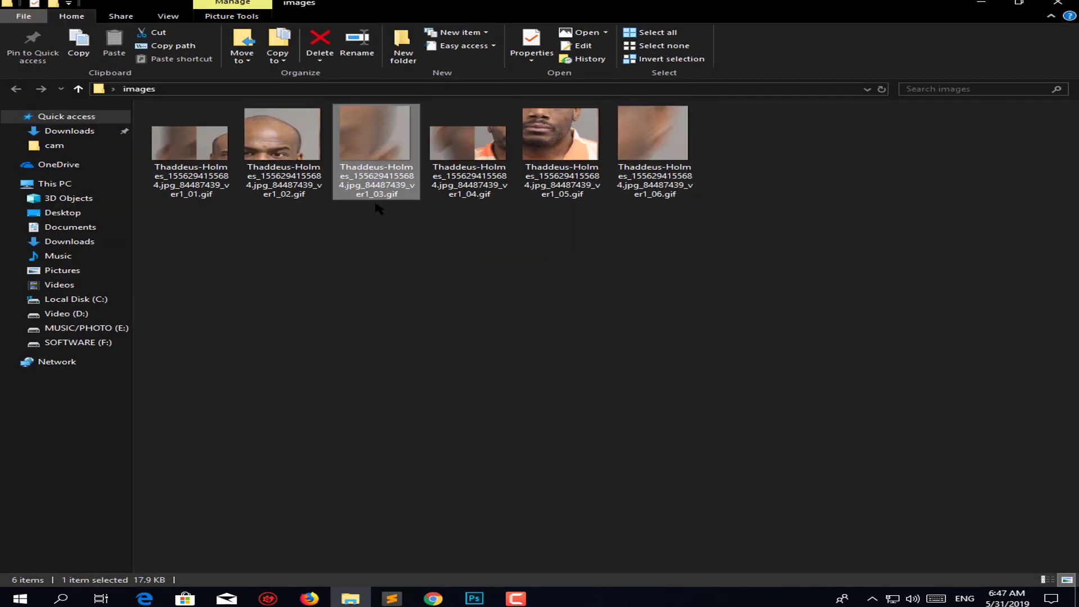
click(502, 176)
double_click(502, 176)
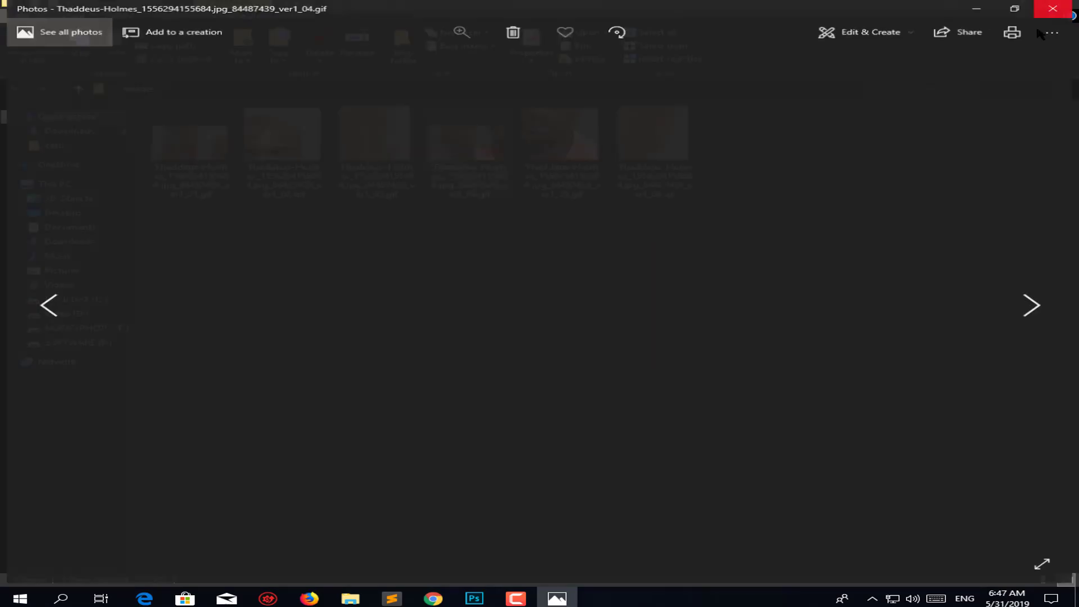
click(1059, 6)
double_click(562, 168)
click(1059, 5)
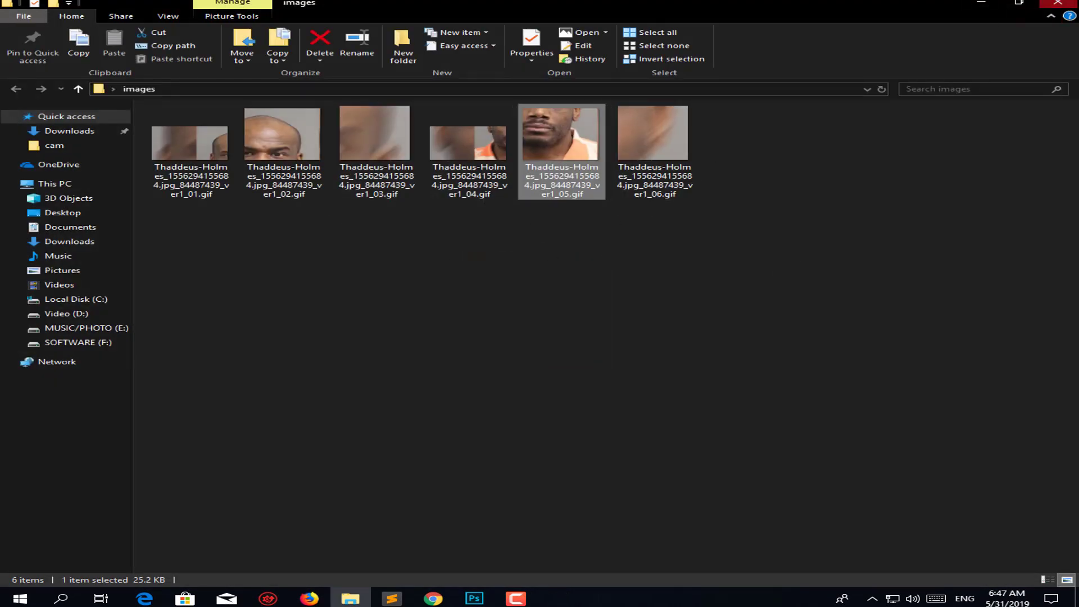
Permanently delete the images folder from the desktop and return to Photoshop
click(1059, 4)
click(117, 226)
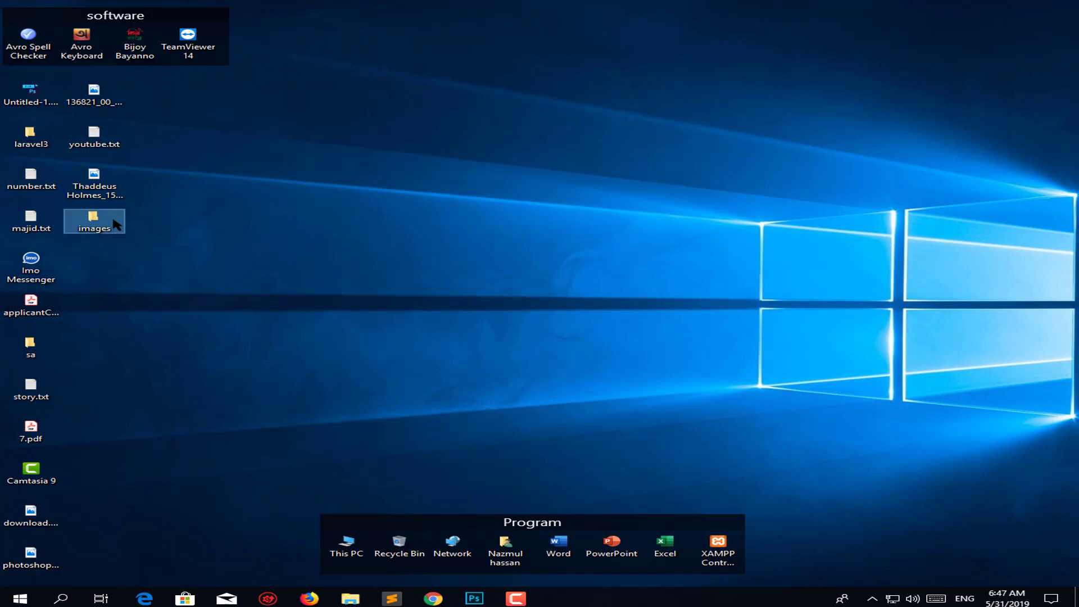
key(shift+Delete)
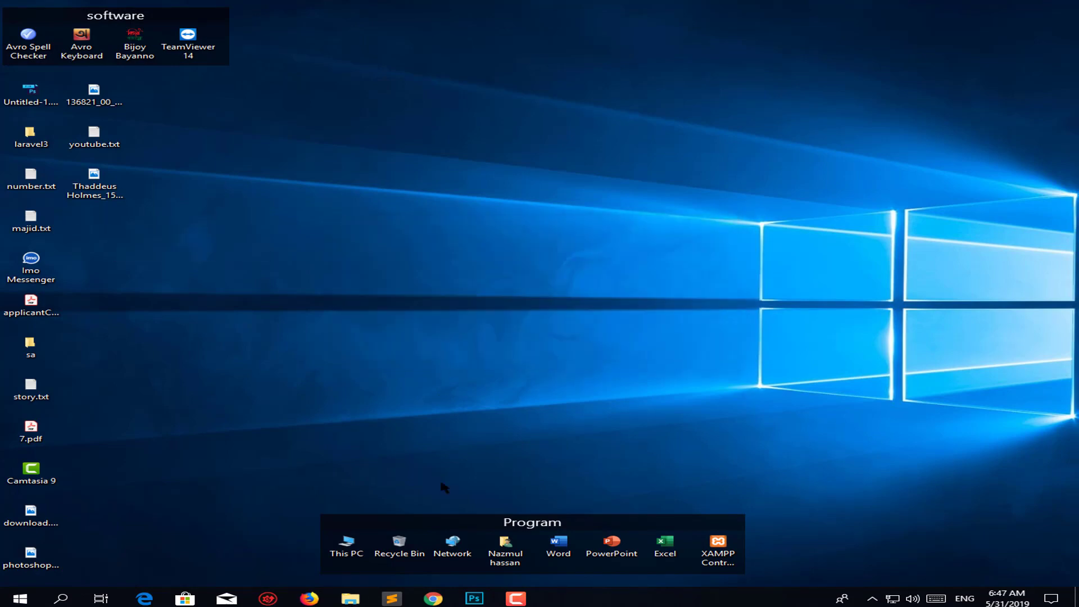
click(474, 598)
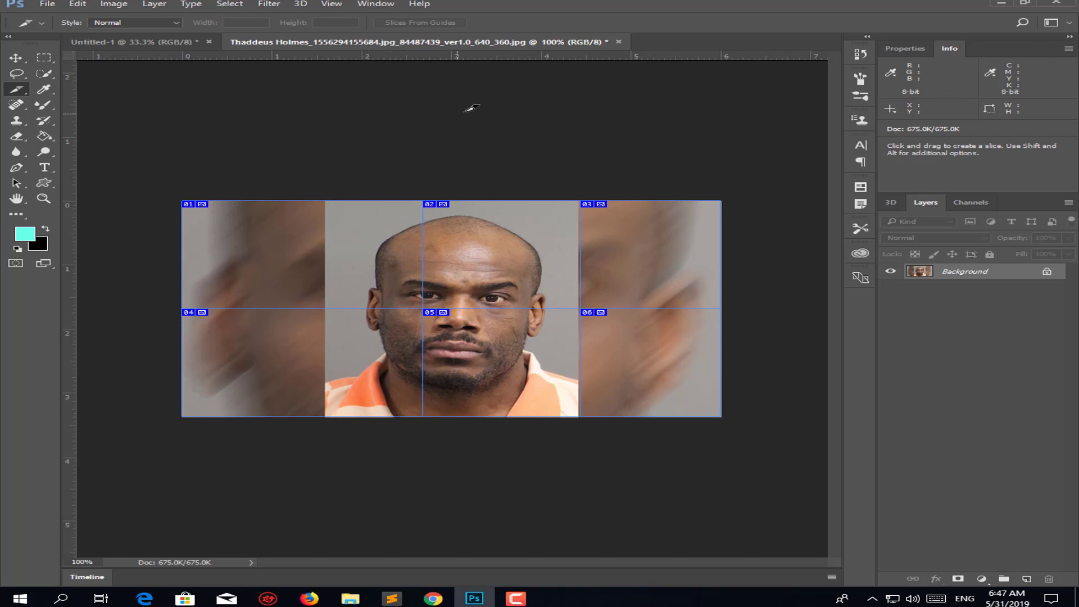
Sample the photo with the Eyedropper so the foreground colour becomes light grey
drag(44, 89, 133, 94)
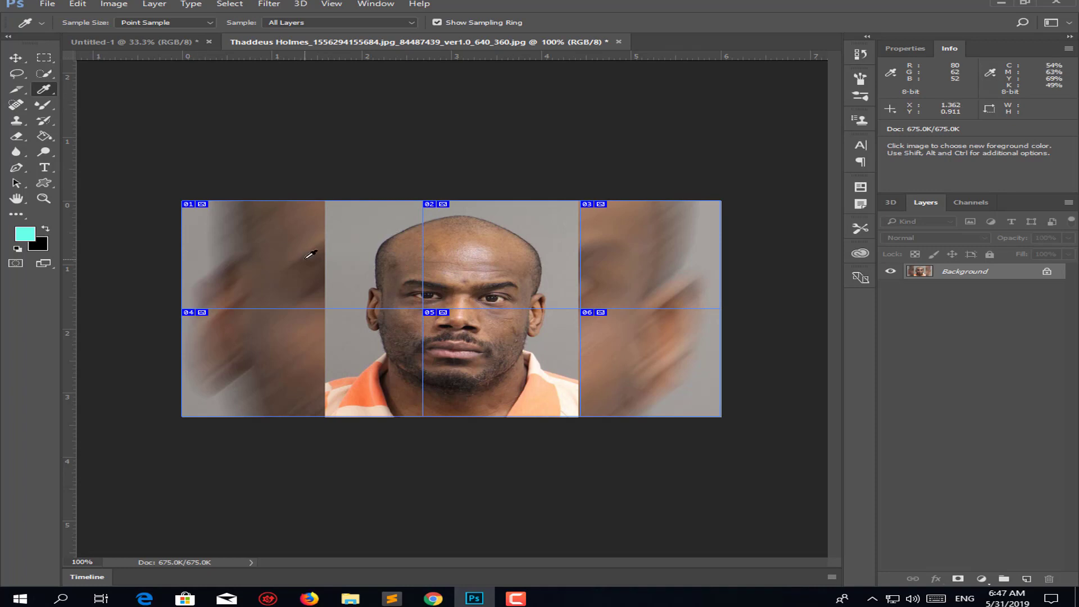
drag(410, 259, 414, 257)
mouse_move(482, 285)
mouse_down()
mouse_move(504, 369)
mouse_move(364, 393)
mouse_move(371, 383)
mouse_move(310, 277)
mouse_move(373, 224)
mouse_up()
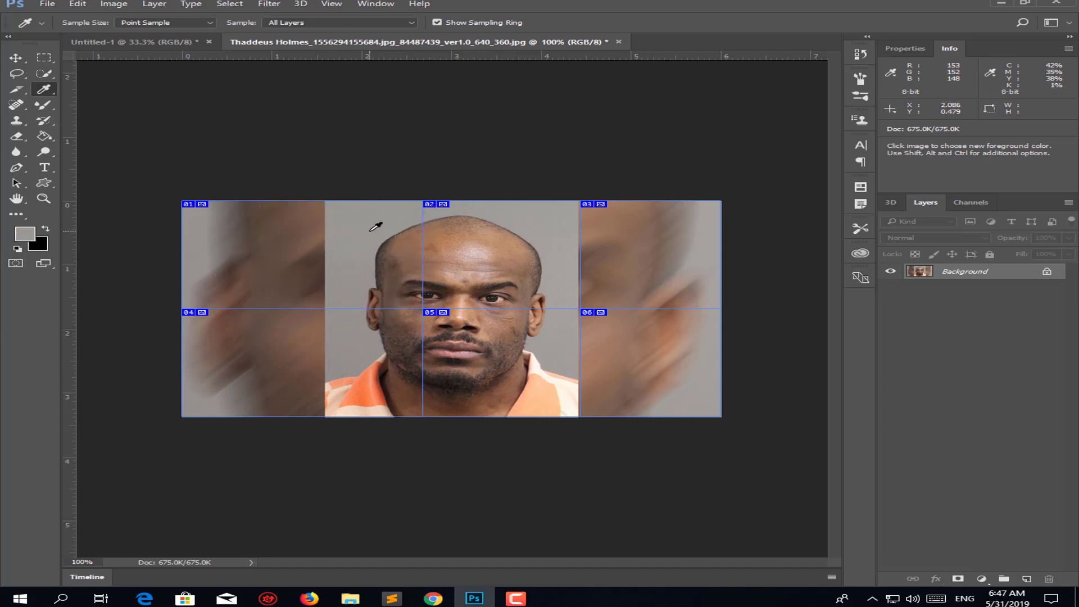
right_click(43, 89)
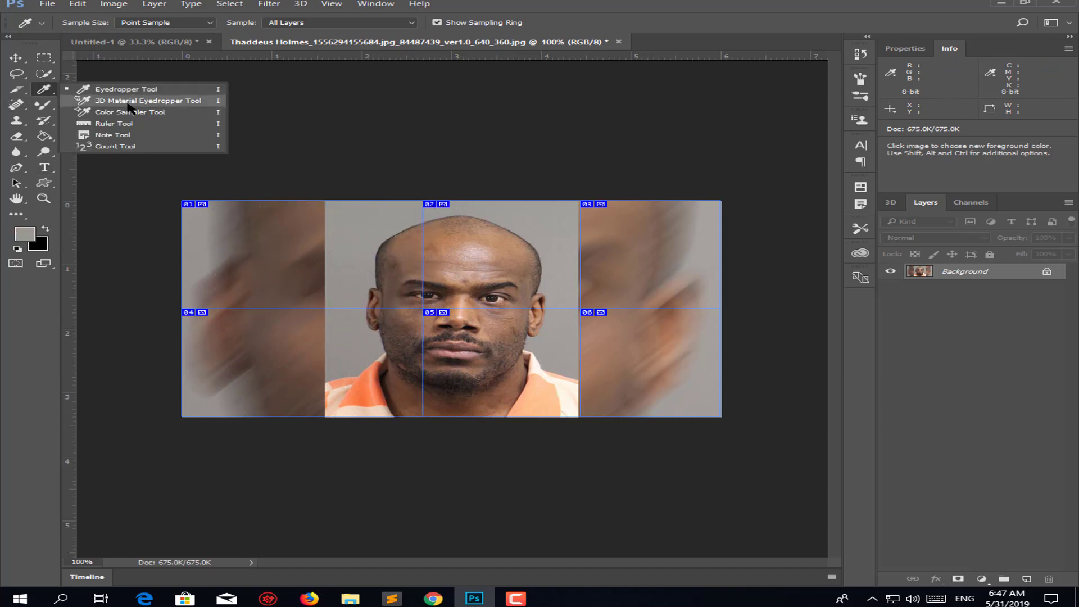
Place four Color Sampler points on the background around the head, then clear them all
click(179, 114)
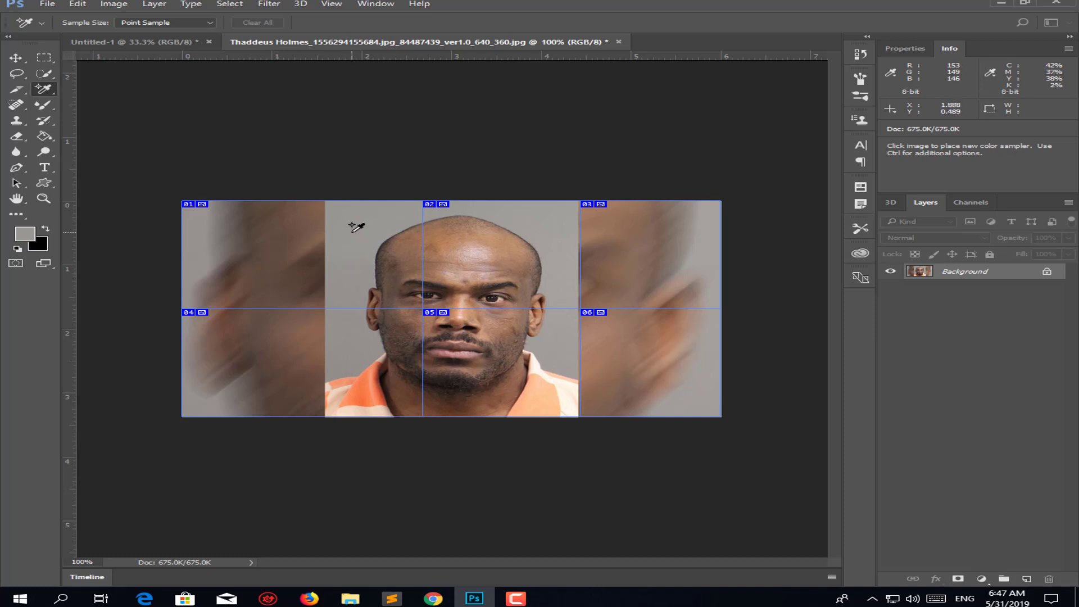
click(353, 233)
click(536, 229)
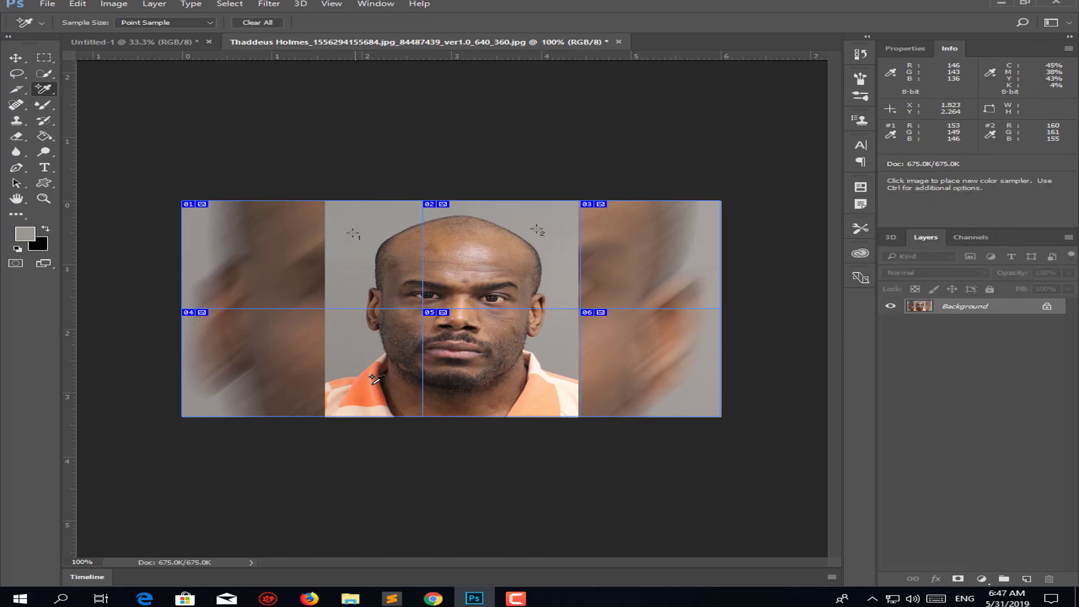
click(348, 348)
click(550, 345)
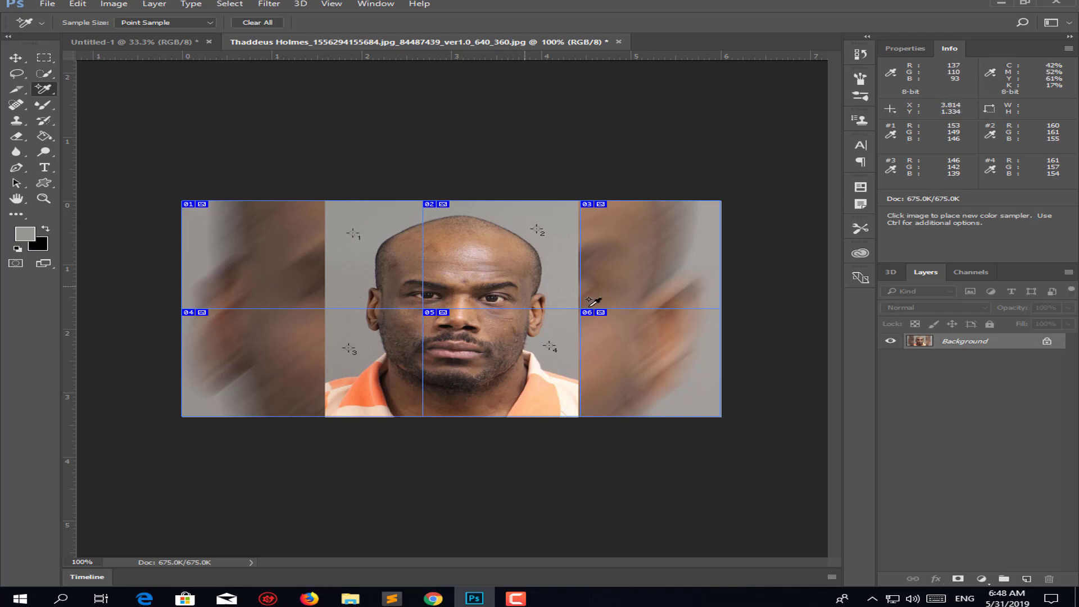
key(ctrl)
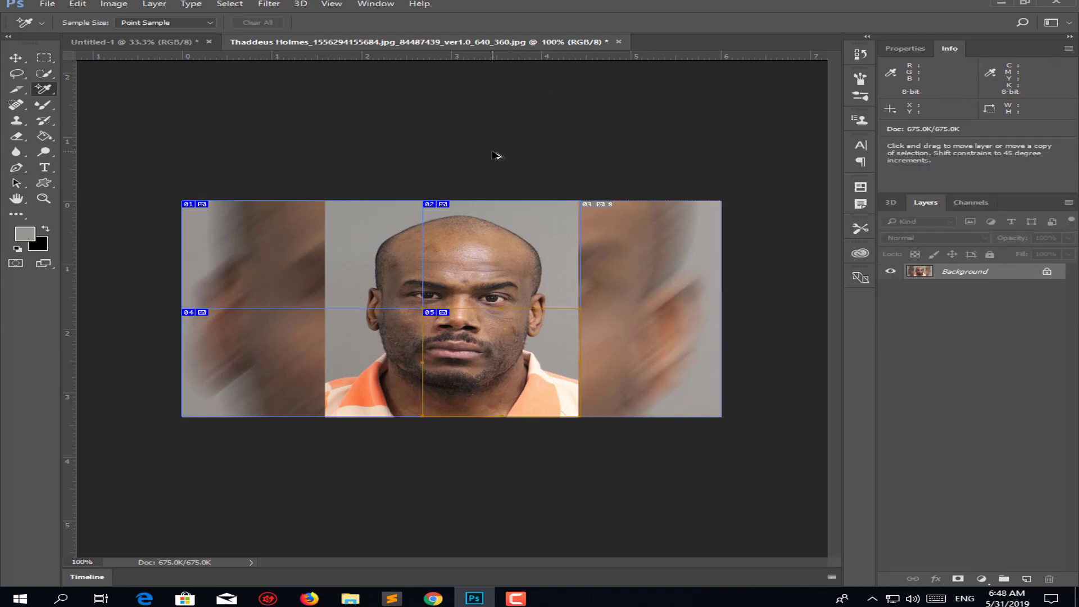
Draw a level Ruler Tool line about 471 pixels long across the eyes
right_click(44, 93)
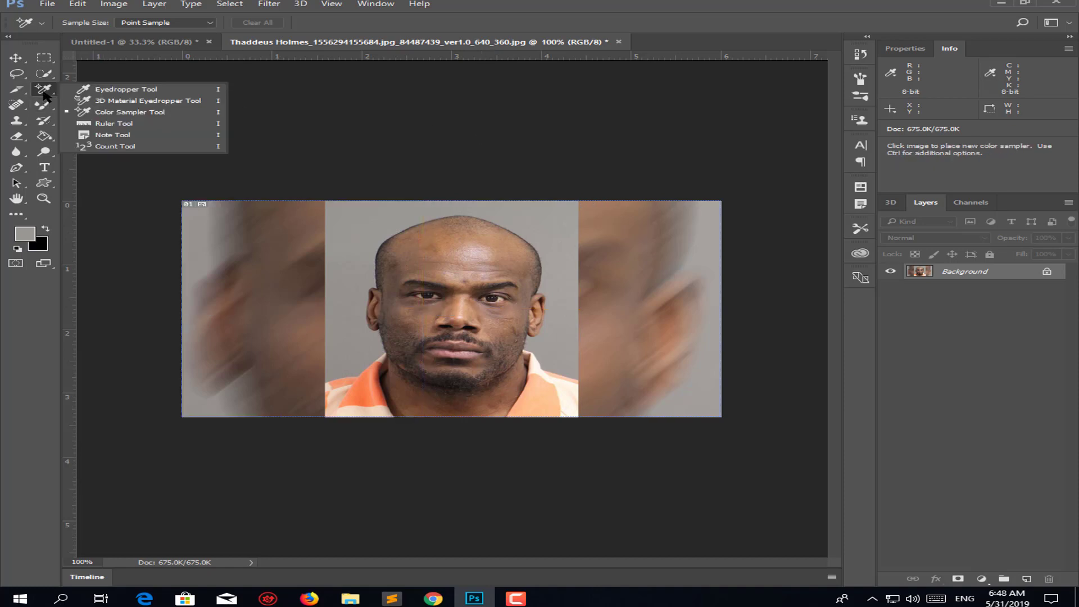
click(113, 123)
drag(261, 299, 267, 299)
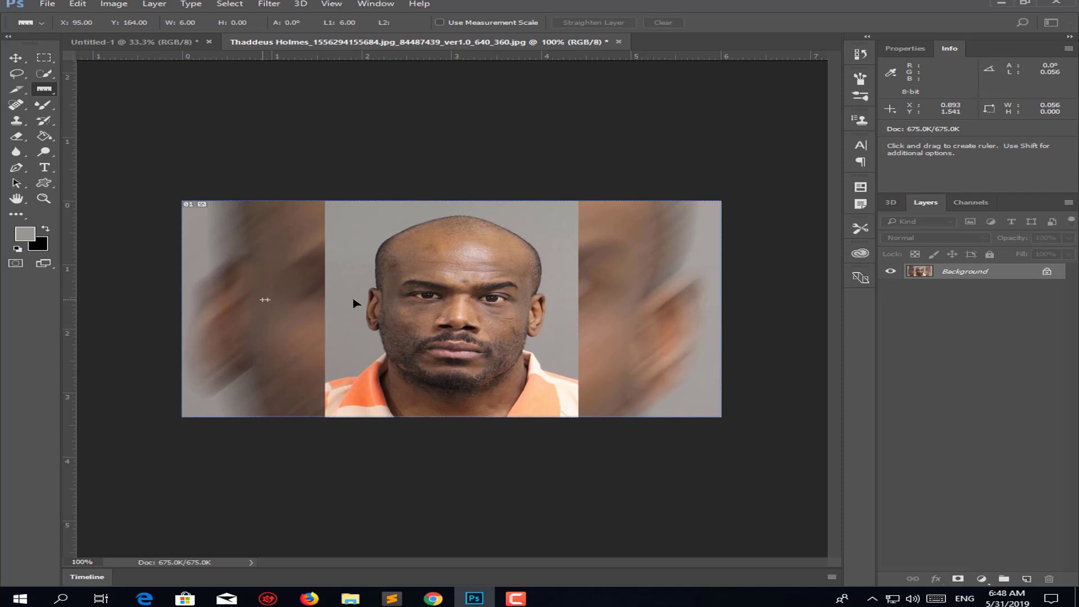
drag(353, 304, 659, 302)
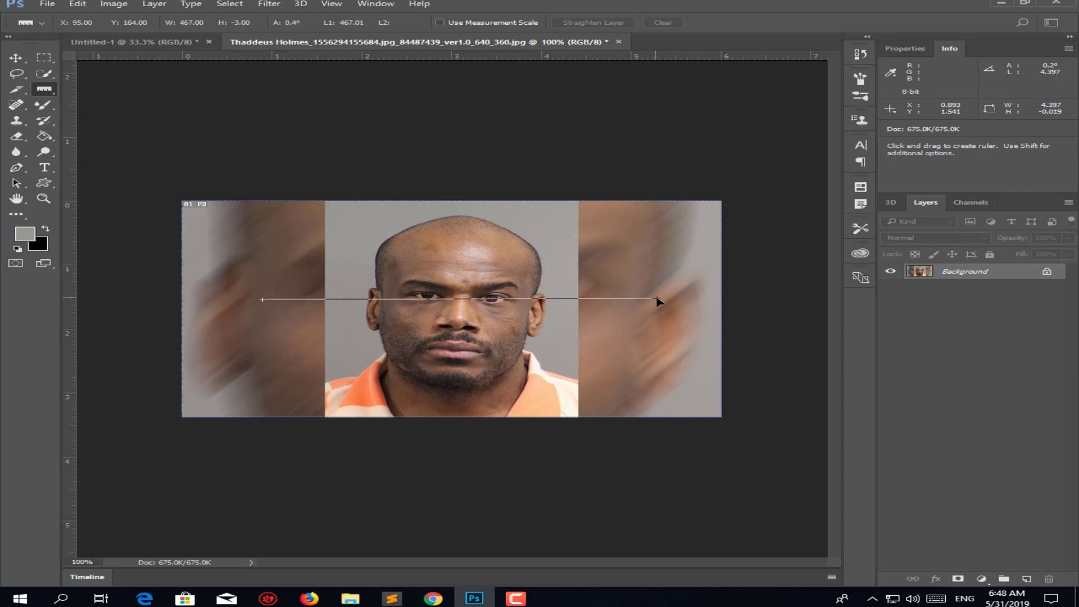
drag(659, 302, 660, 299)
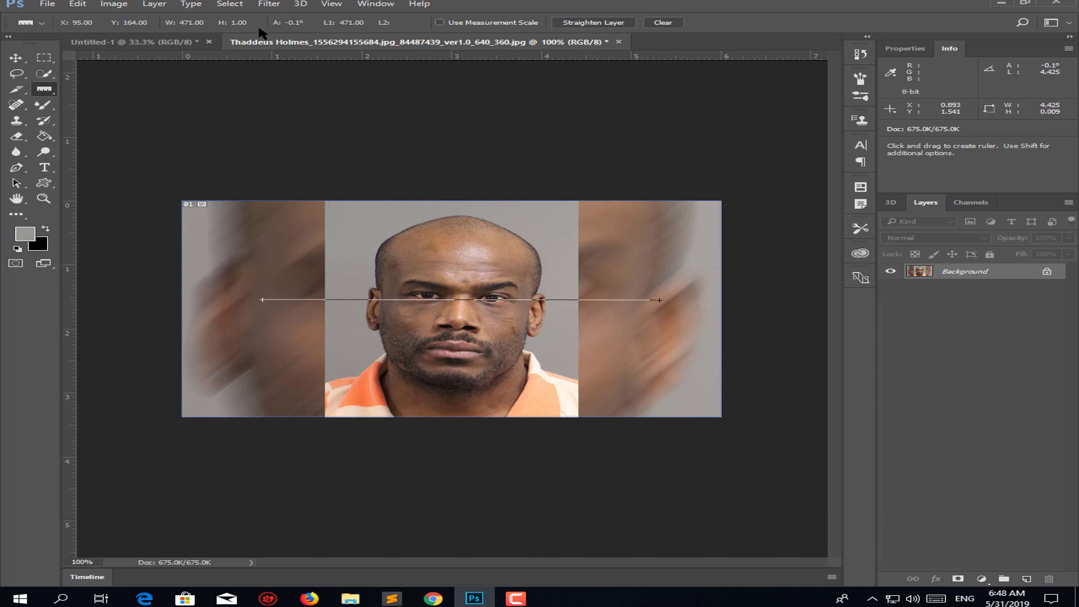
drag(249, 257, 659, 253)
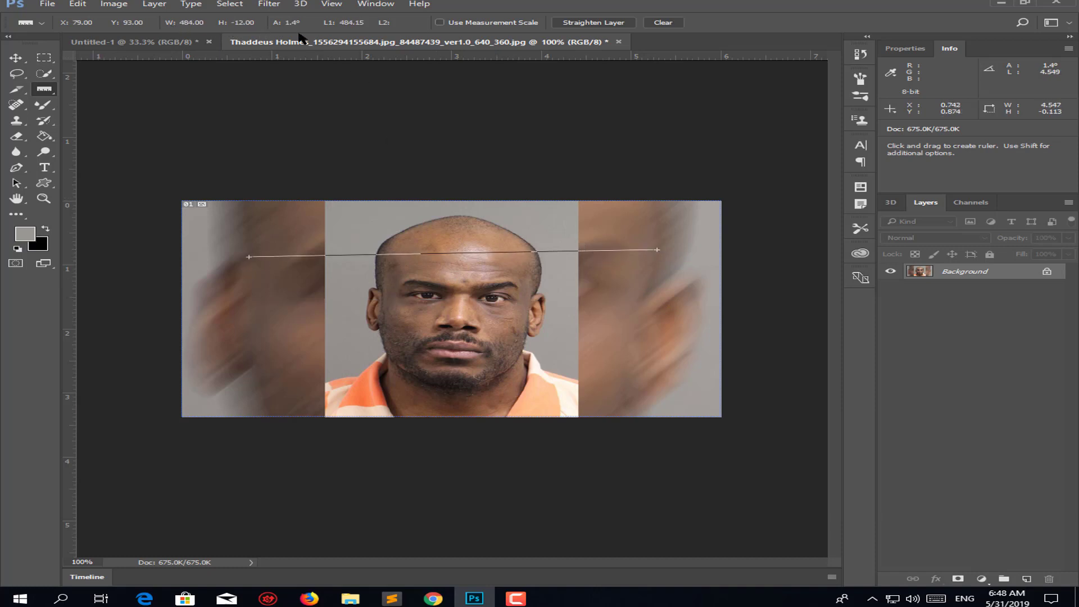
drag(261, 306, 657, 303)
Add notes on the left and right of the photo, one reading 'ghjghjghj', and delete an empty third note
right_click(44, 89)
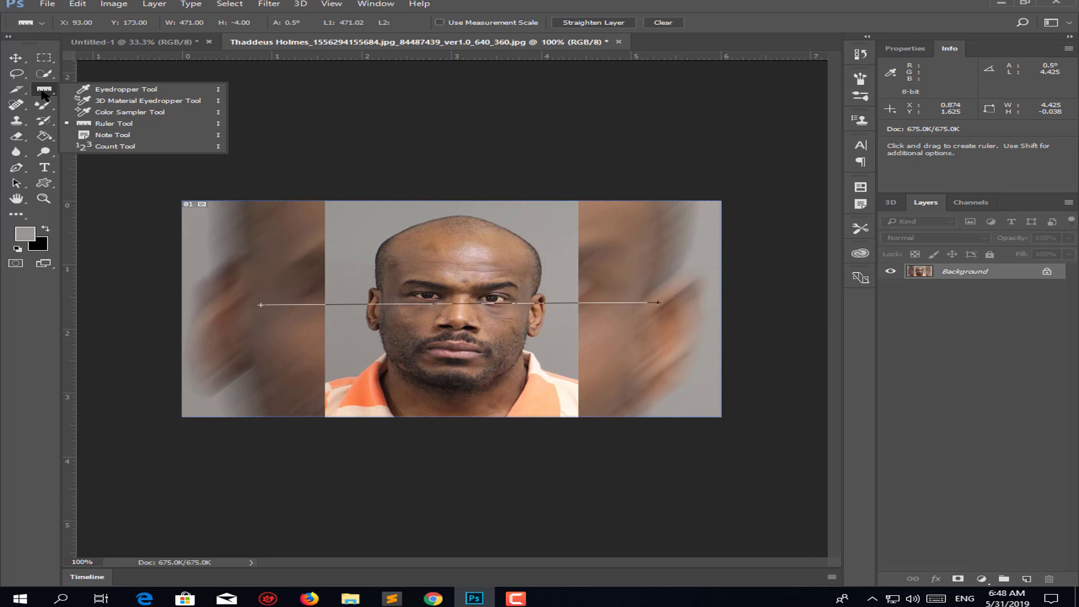
click(113, 135)
click(250, 248)
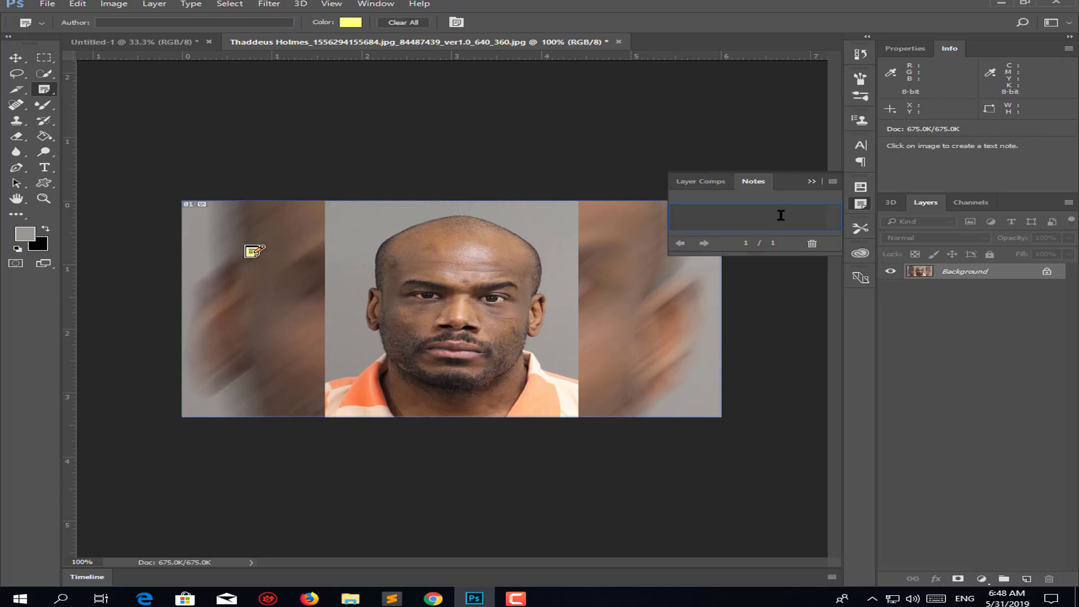
text(hggjgh)
click(813, 181)
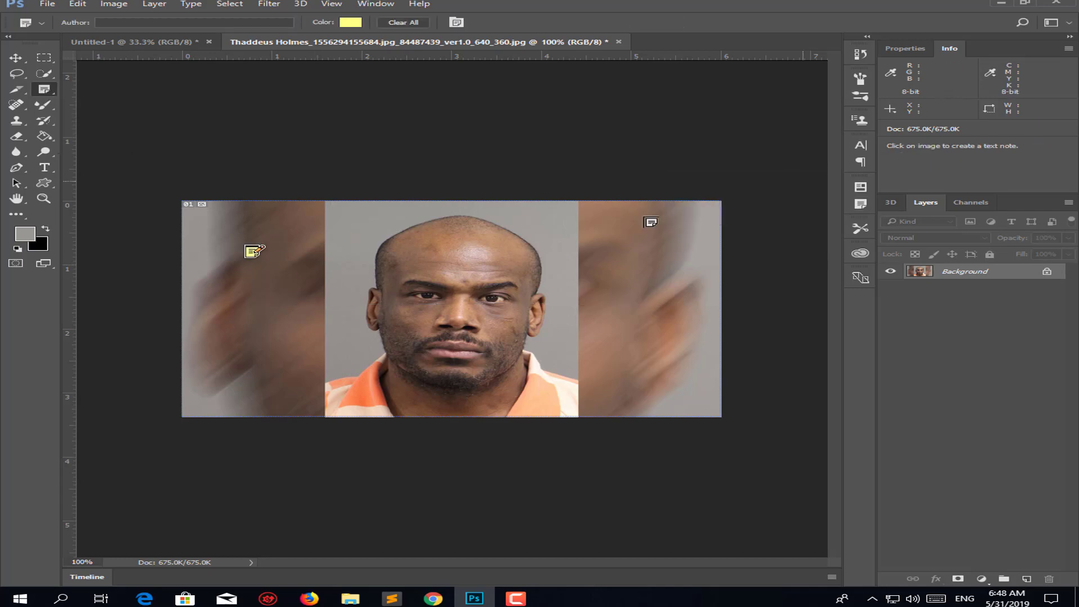
click(583, 258)
text(ghjghjghj)
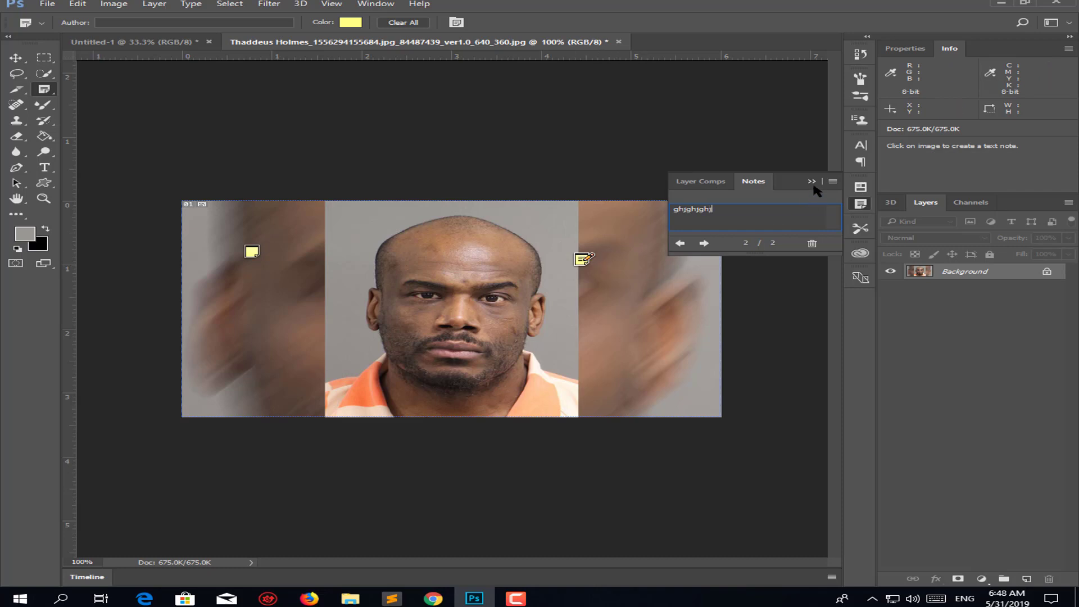
click(812, 181)
click(252, 252)
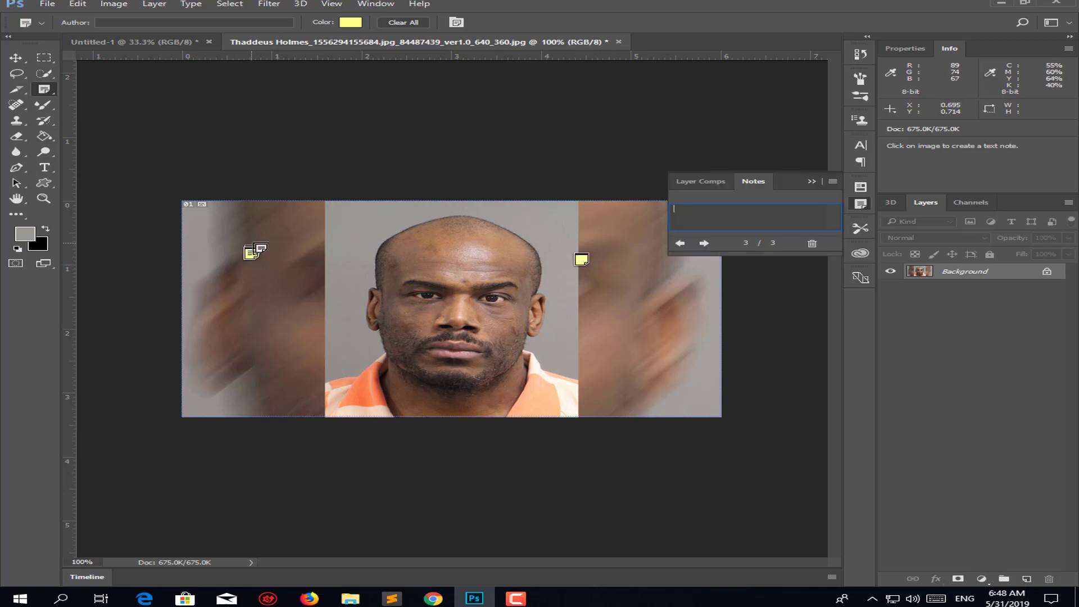
key(ctrl)
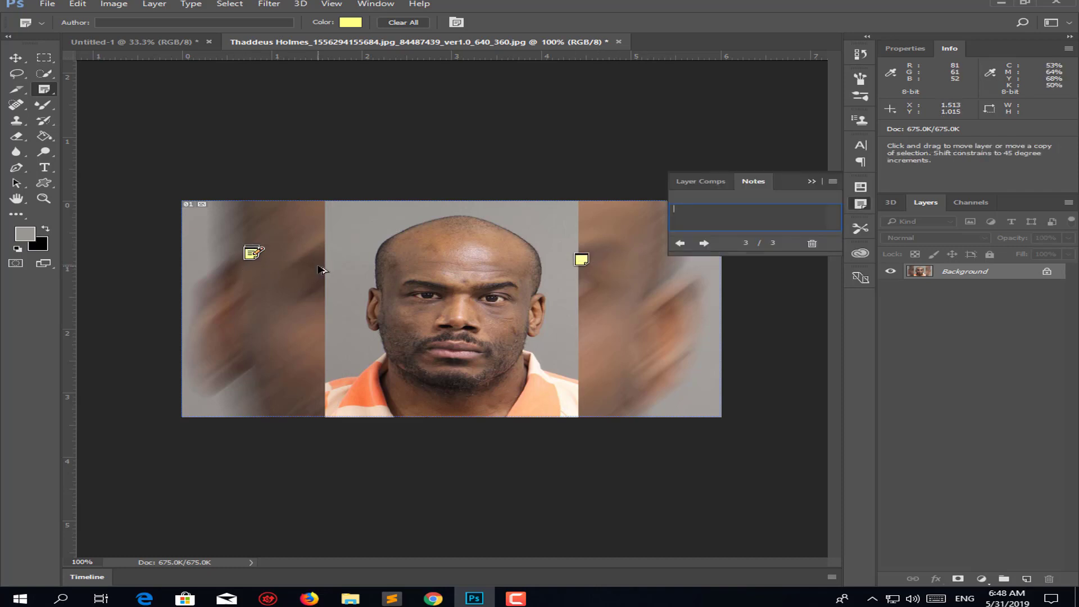
key(Delete)
Delete both remaining notes via the Notes panel trash icon and collapse the panel
click(581, 260)
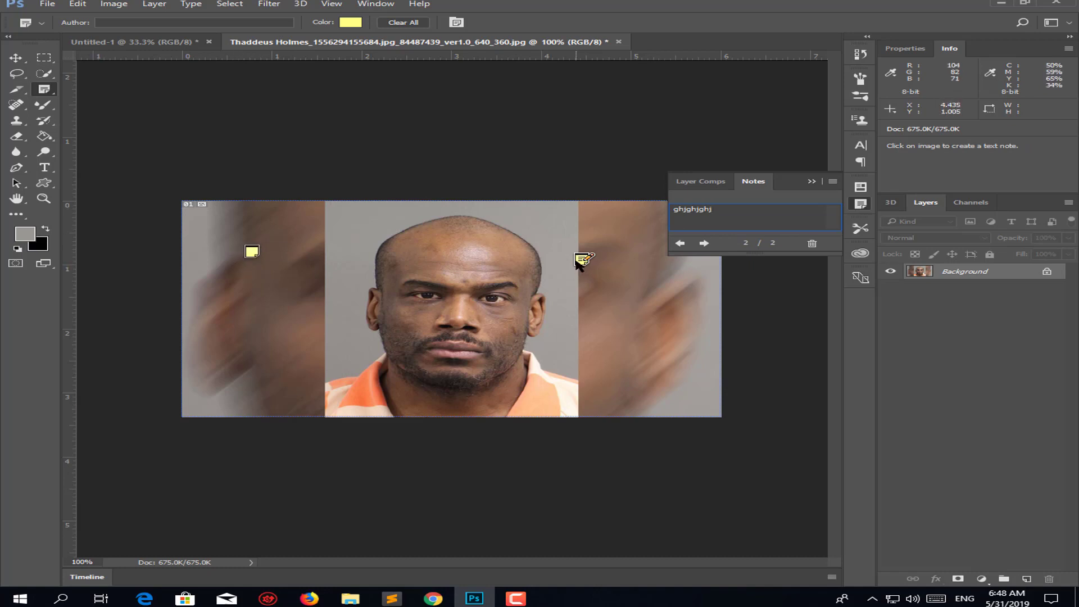
key(Escape)
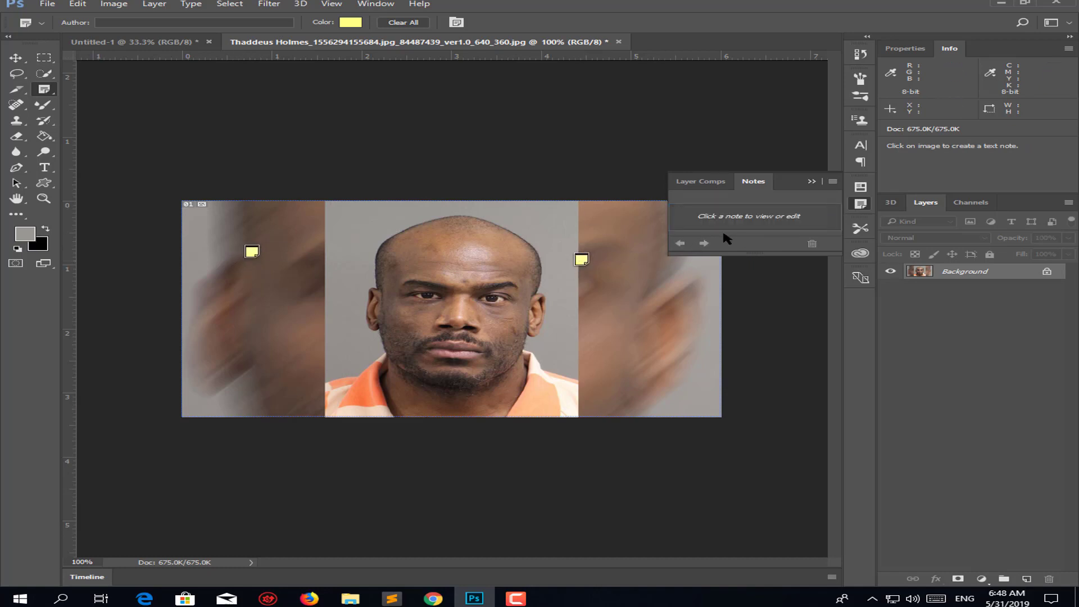
click(575, 258)
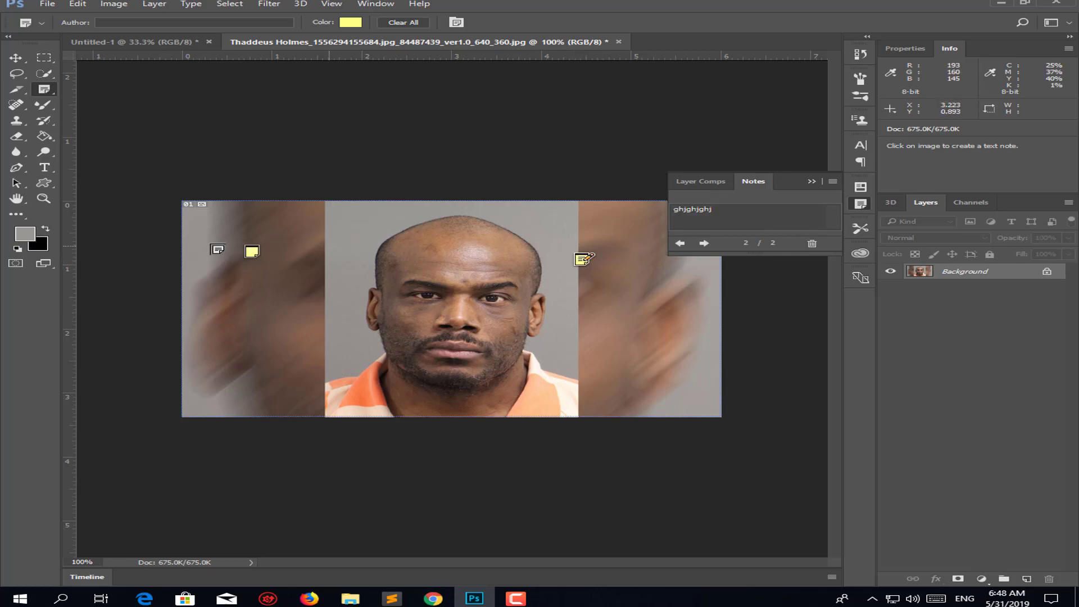
click(251, 251)
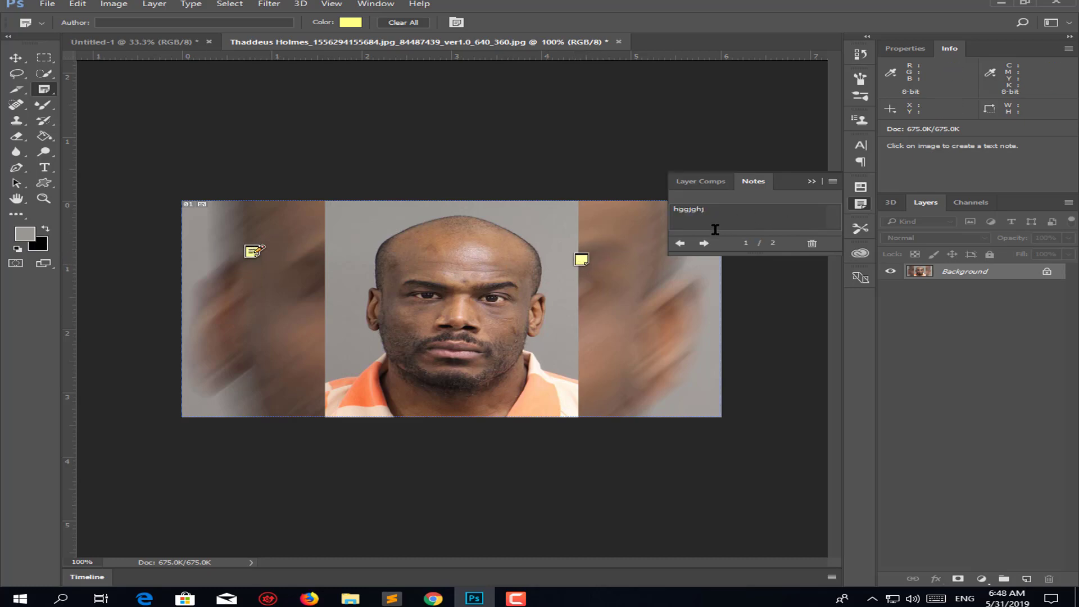
click(812, 244)
click(523, 223)
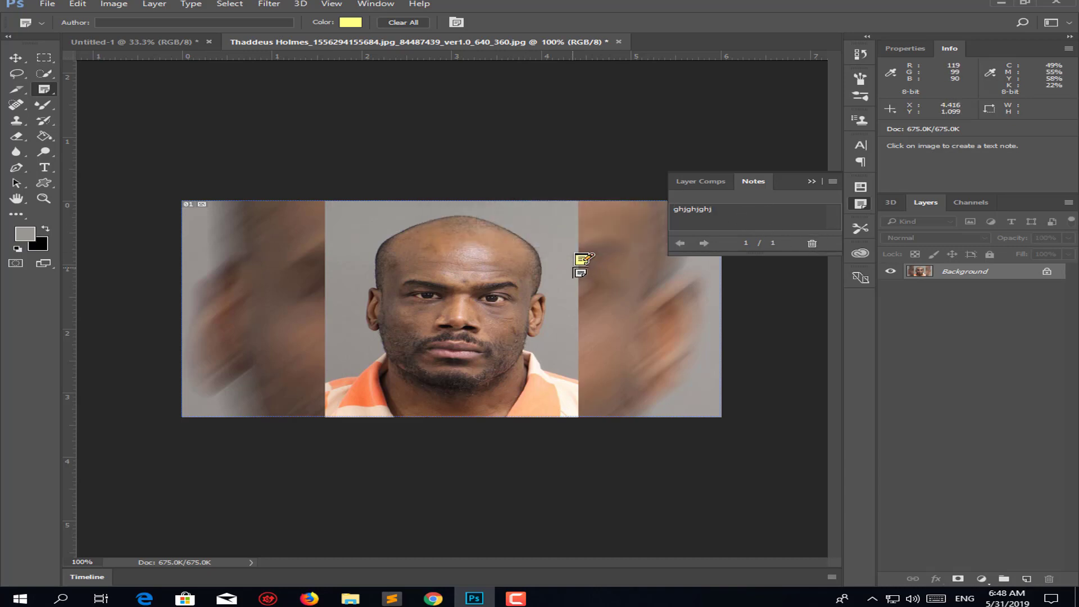
click(812, 244)
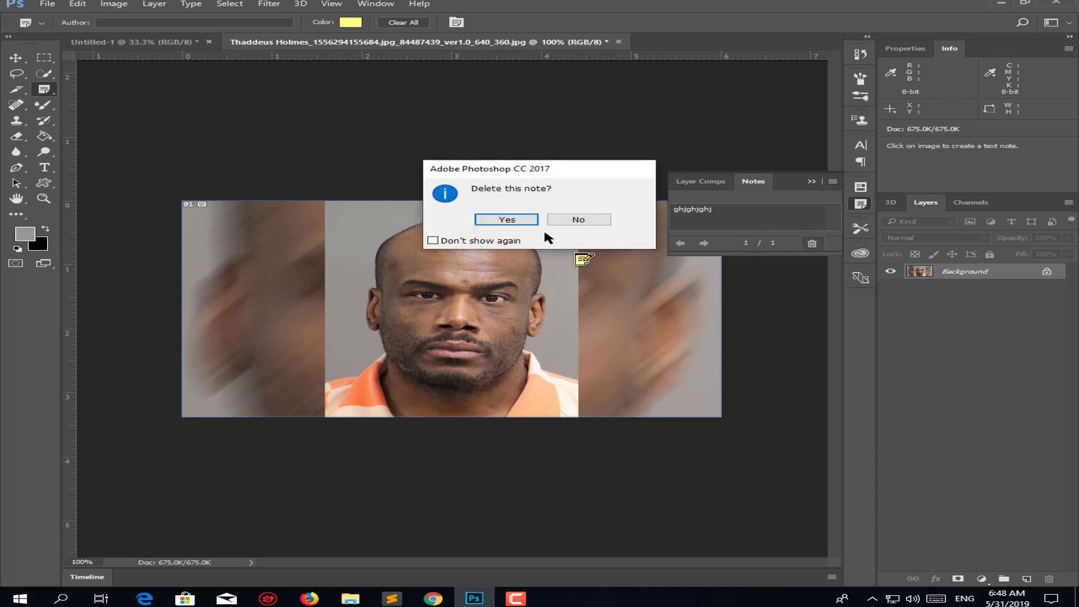
click(512, 220)
click(811, 181)
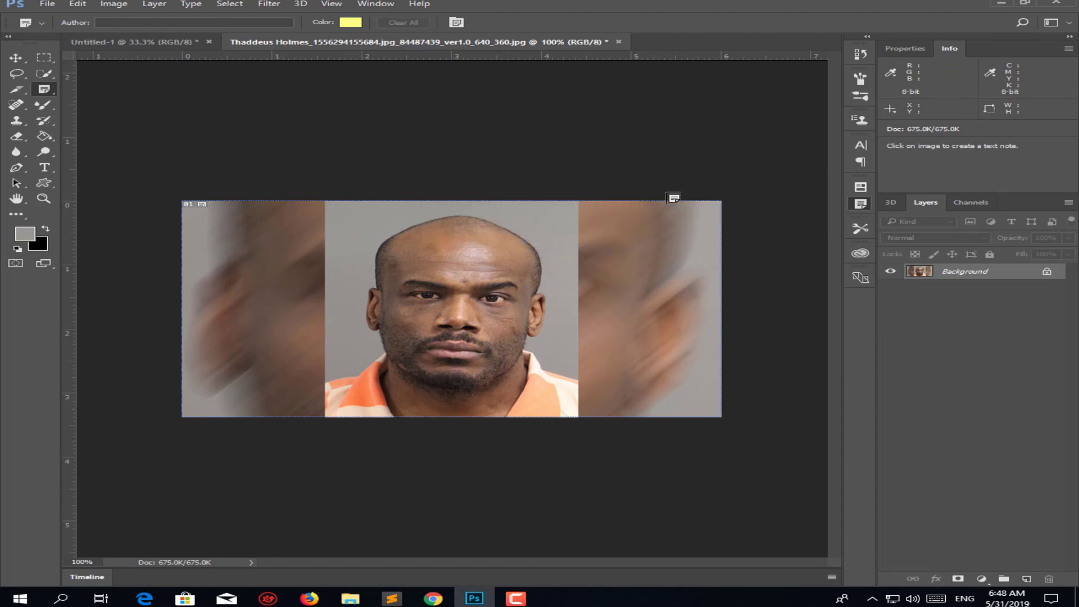
Place four count markers on the portrait with the Count Tool, then undo them all
right_click(44, 89)
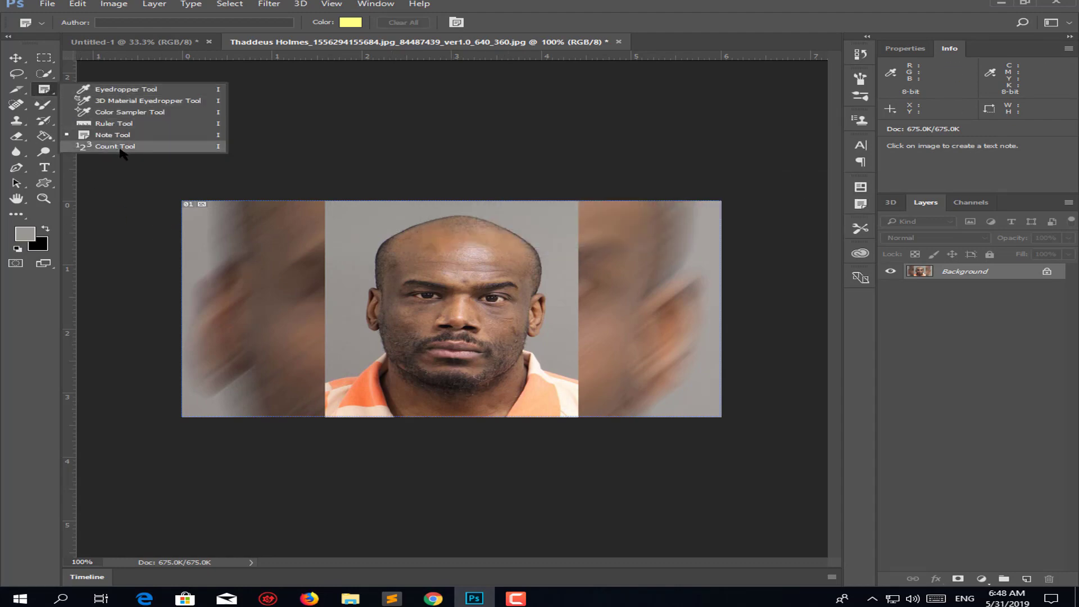
click(121, 148)
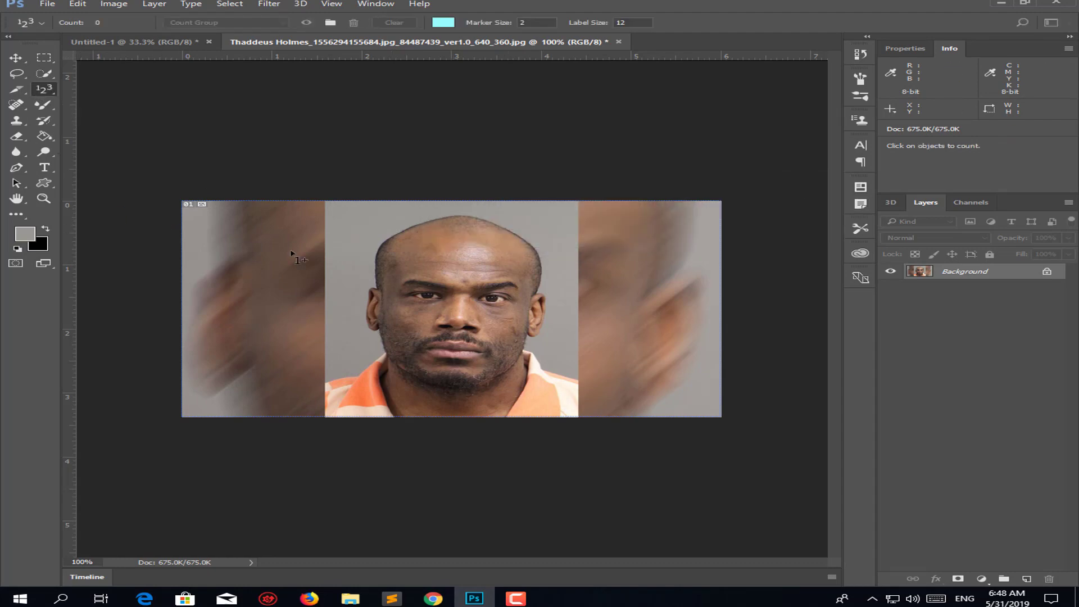
click(262, 234)
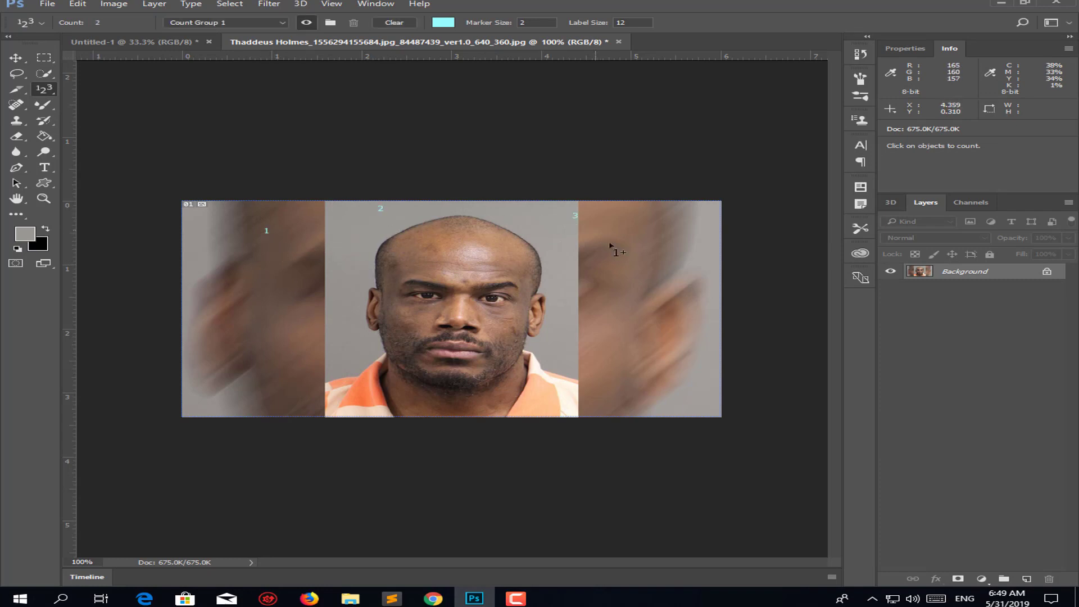
click(652, 312)
click(542, 386)
click(239, 363)
key(ctrl+z)
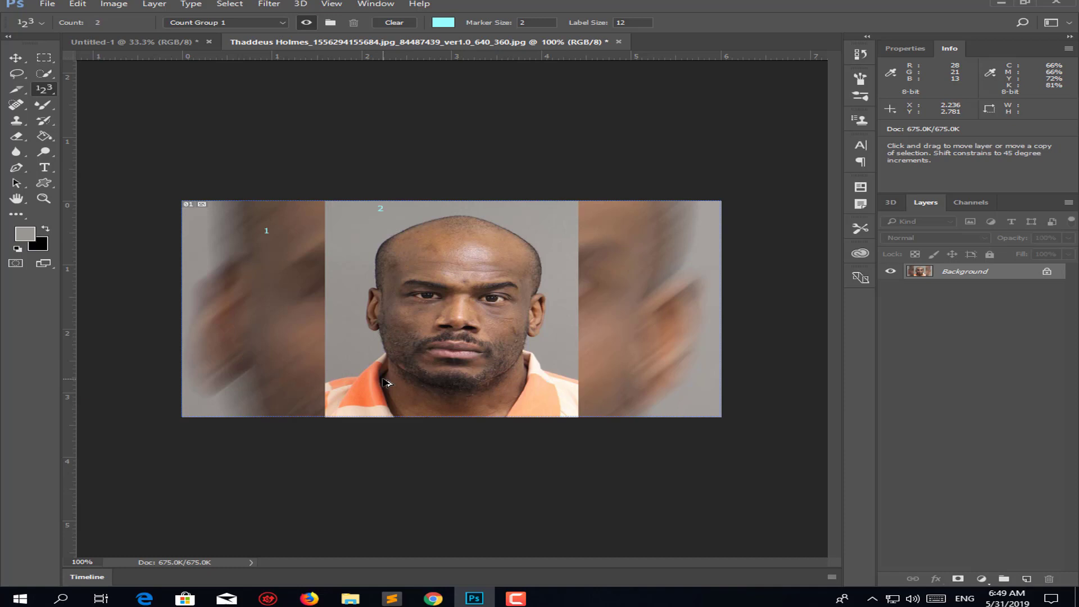
key(ctrl+z)
key(ctrl+z)
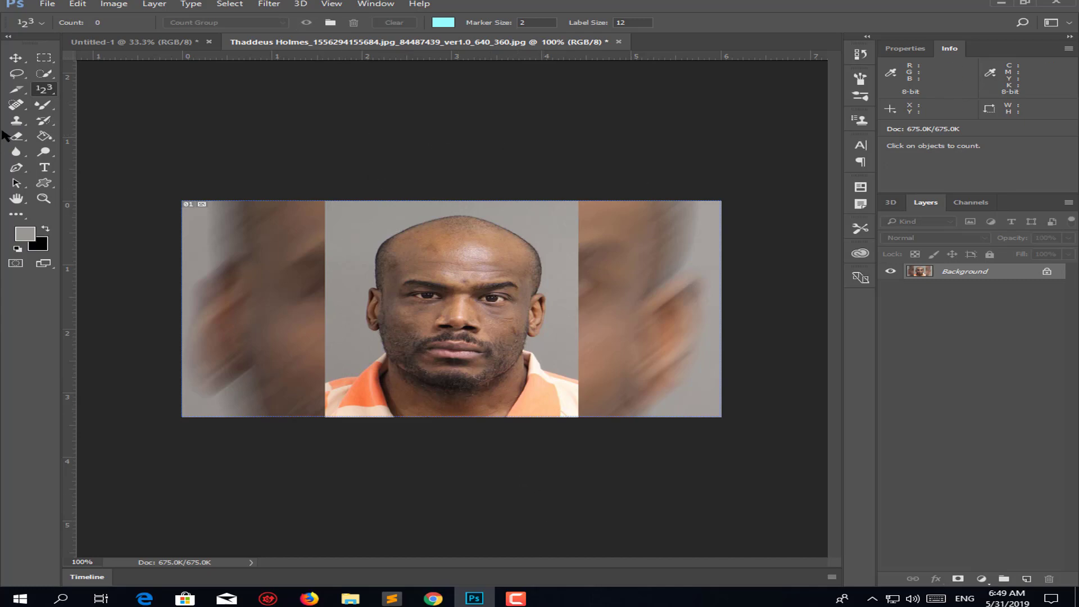
click(21, 105)
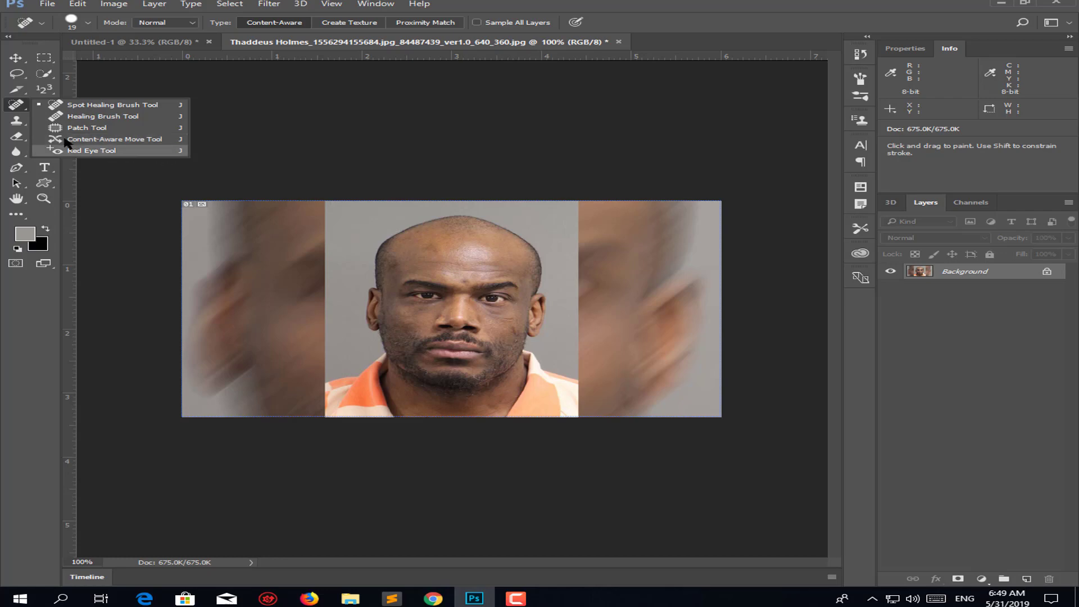
Zoom into the face and spot-heal the blemish between the eyebrows and two forehead spots
click(90, 105)
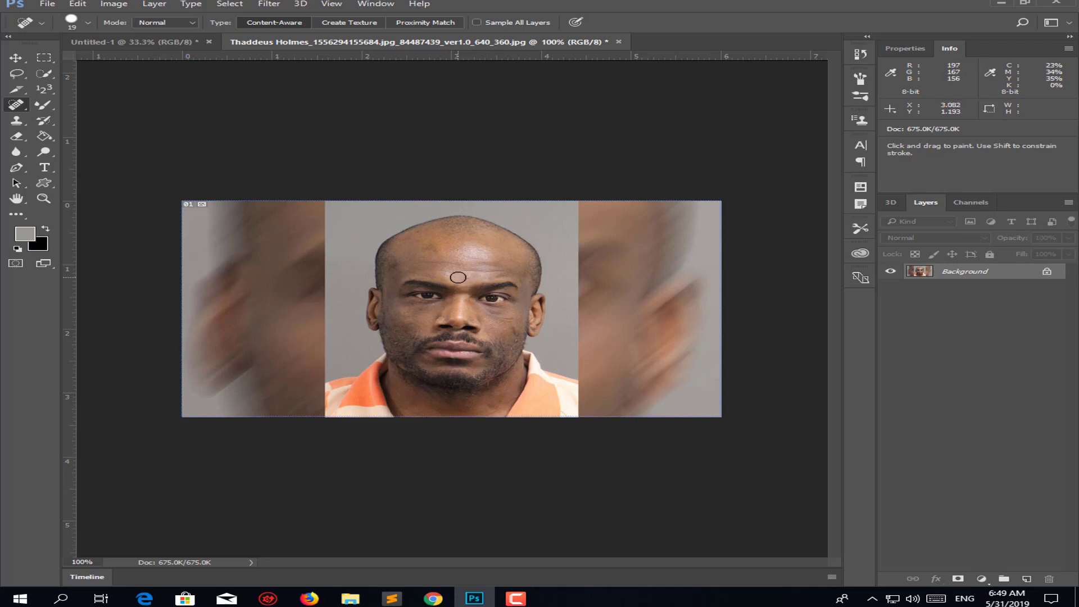
key(ctrl+plus)
scroll(483, 294, up, 4)
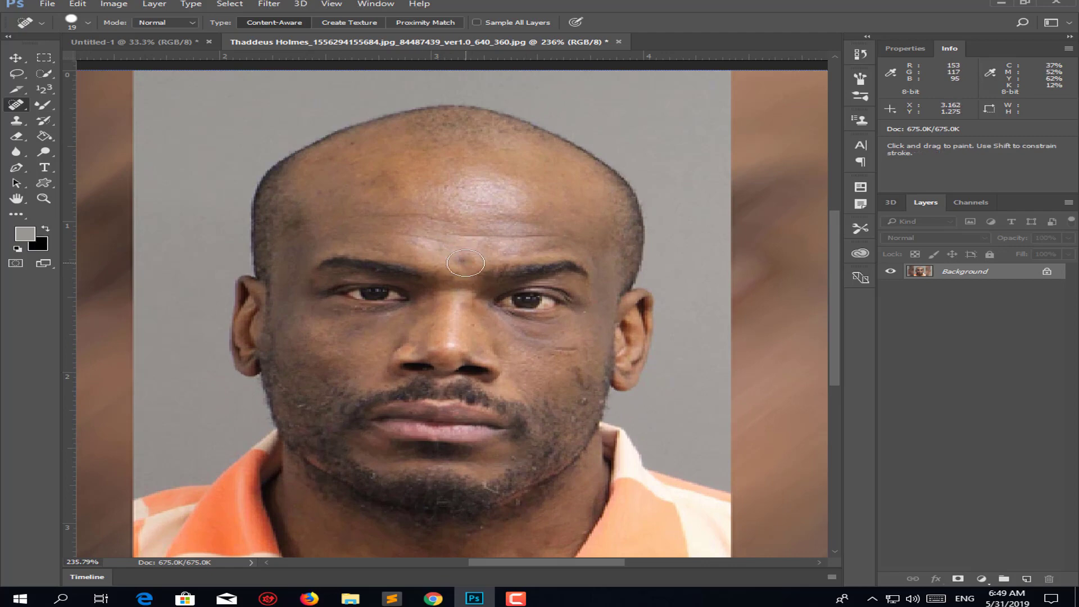
click(465, 263)
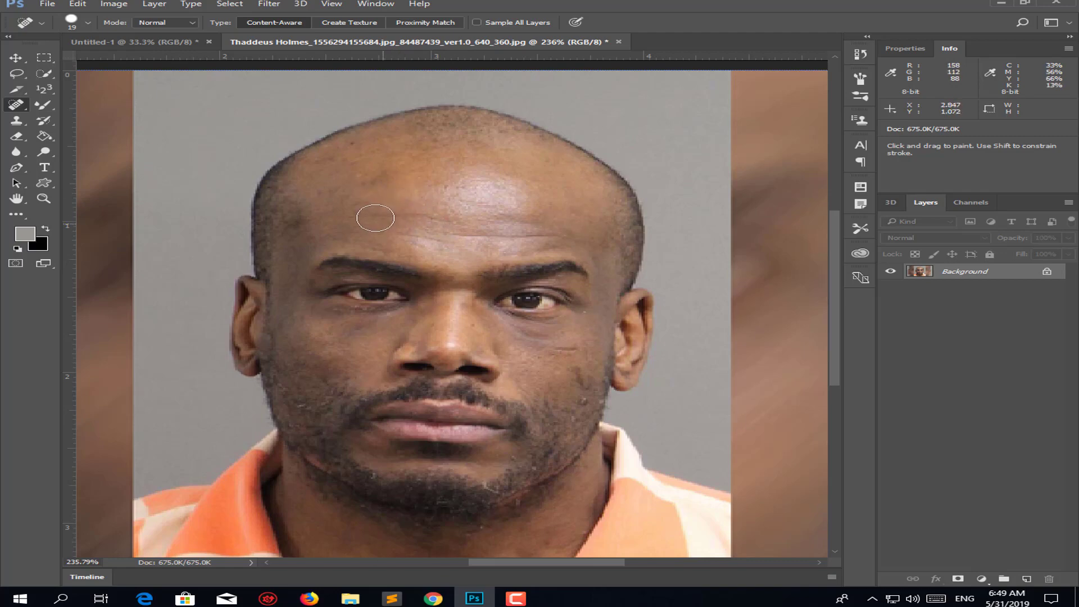
click(414, 216)
click(392, 214)
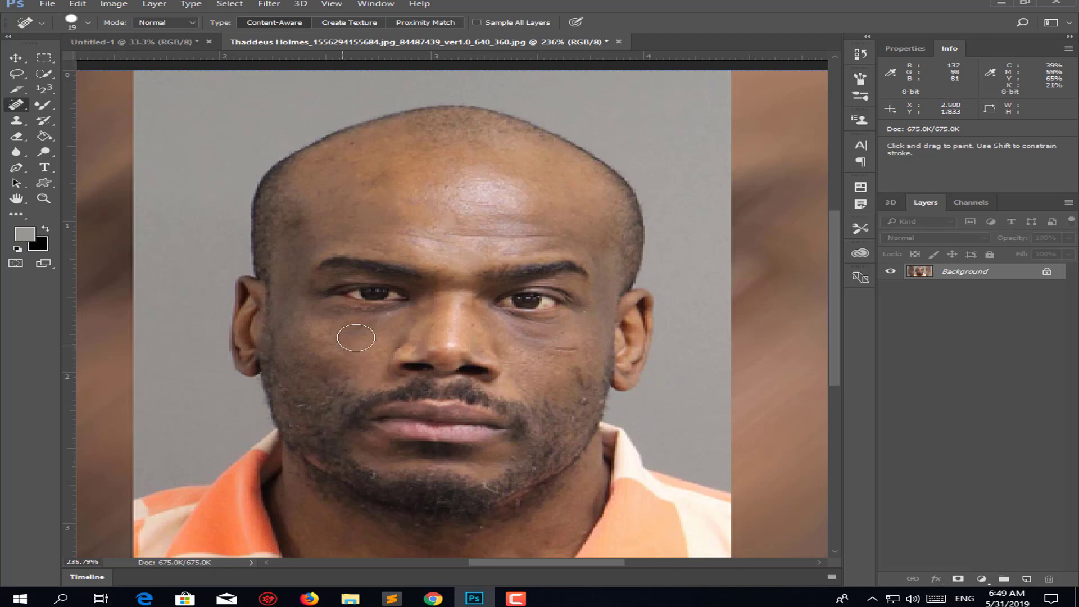
Spot-heal the left-cheek marks, the right-cheek line, the right-jaw mole and under the right eye
drag(344, 338, 345, 346)
click(363, 337)
click(315, 335)
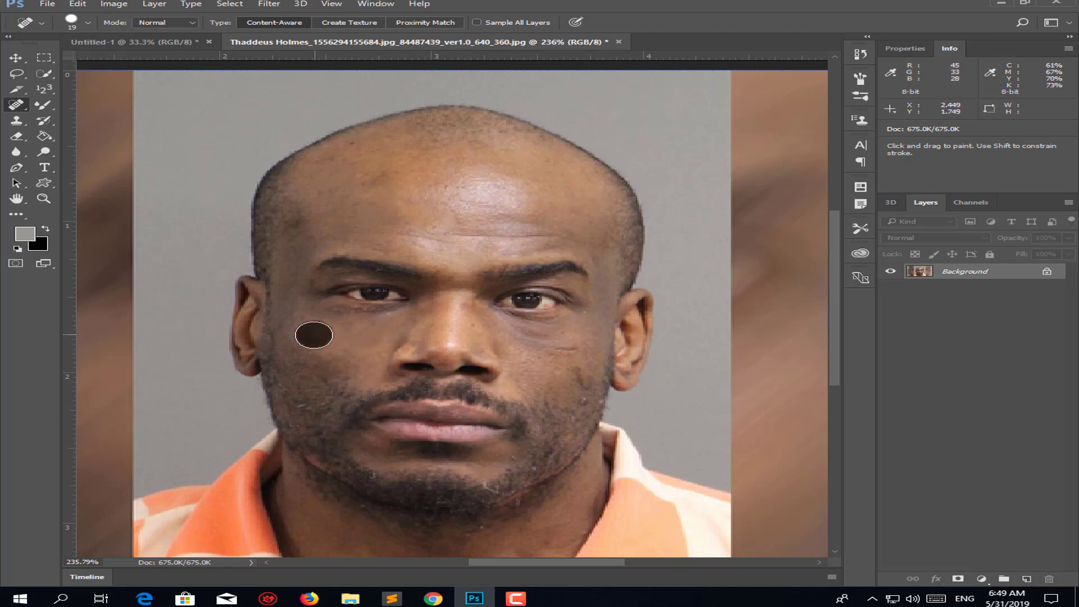
click(561, 354)
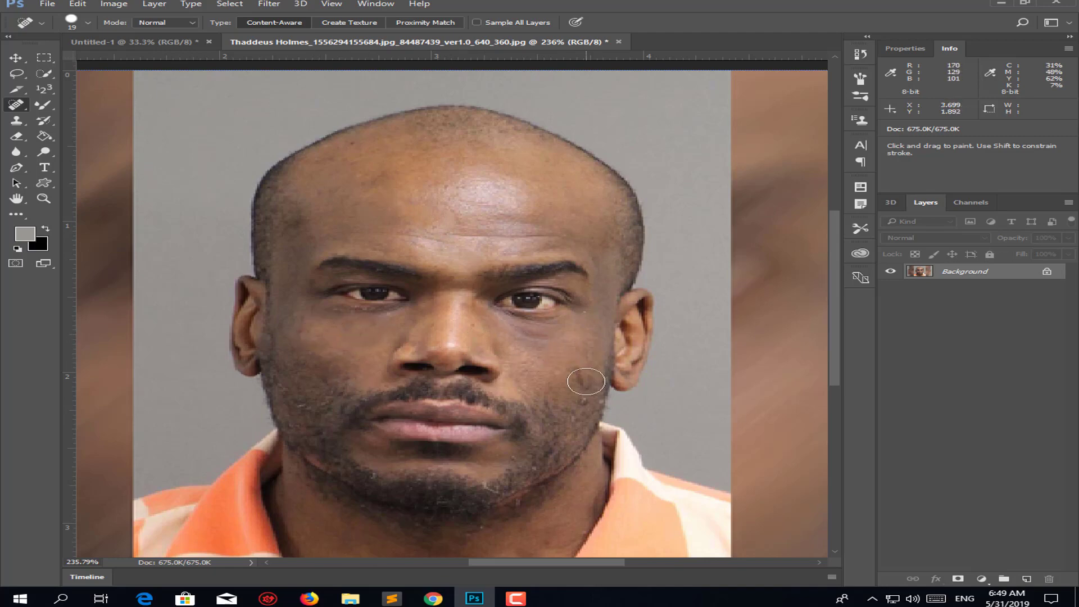
click(582, 379)
click(582, 407)
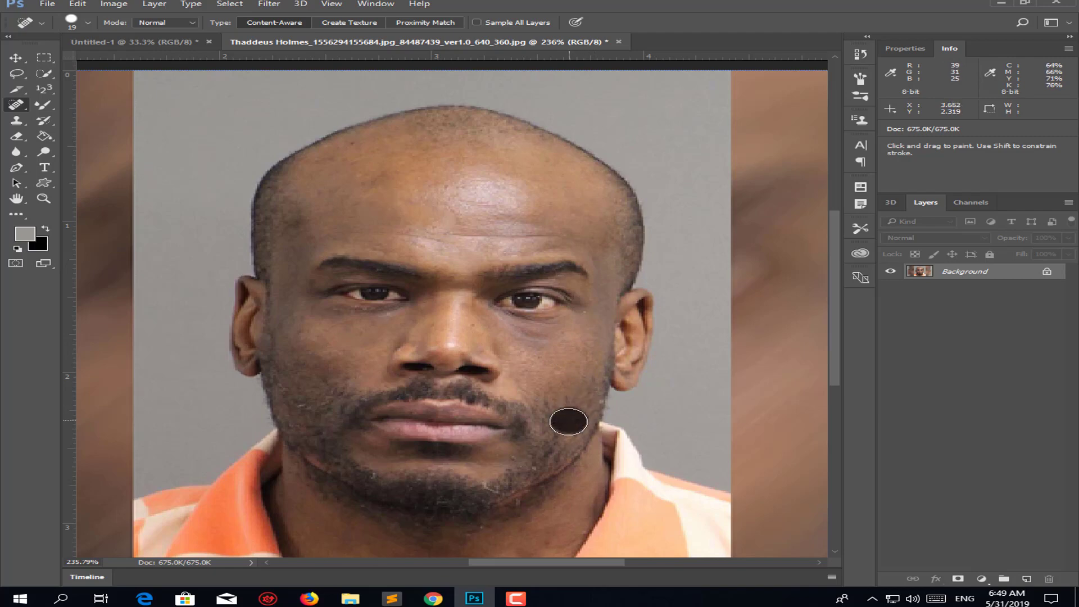
click(545, 332)
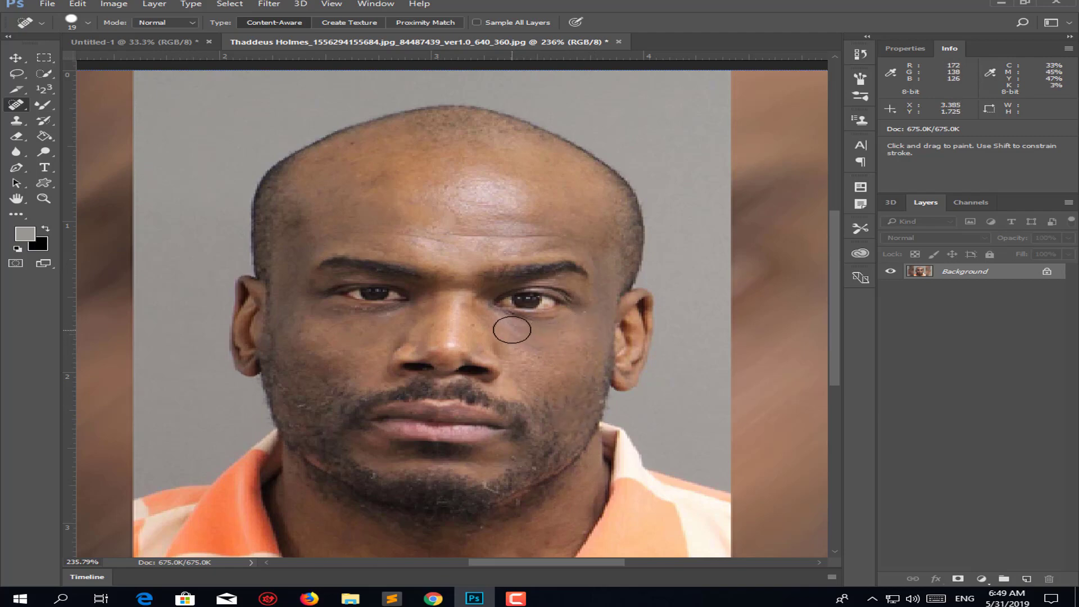
drag(511, 329, 534, 359)
Spot-heal remaining spots on the left cheek, left jaw, forehead and hairline, then zoom out
click(378, 346)
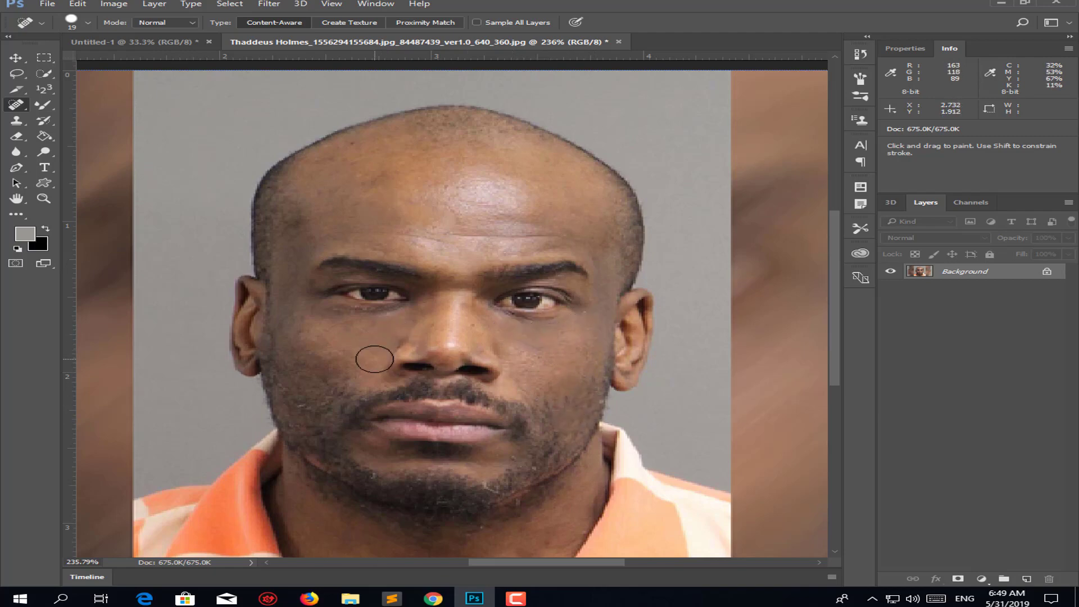
click(253, 412)
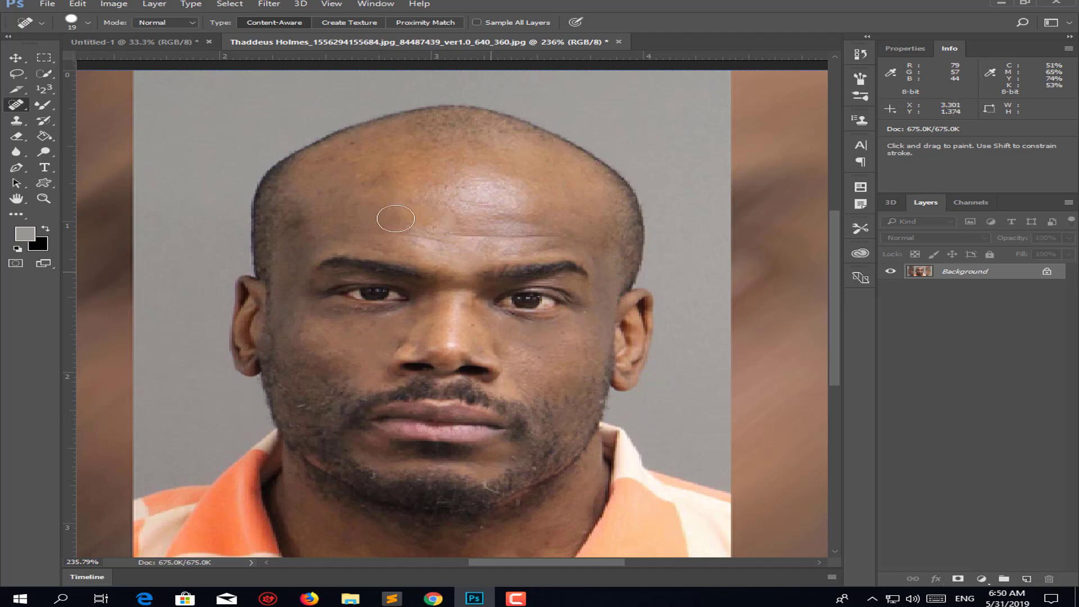
click(362, 183)
click(497, 137)
key(ctrl+minus)
key(ctrl+minus)
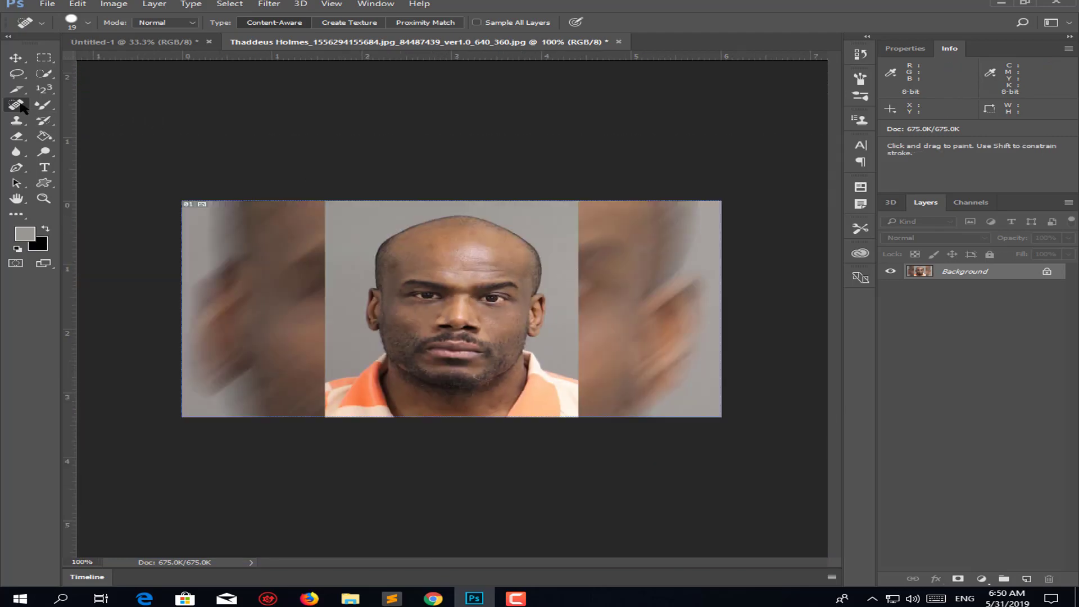
right_click(17, 104)
With the Healing Brush Tool, set a healing source point on the forehead
click(134, 117)
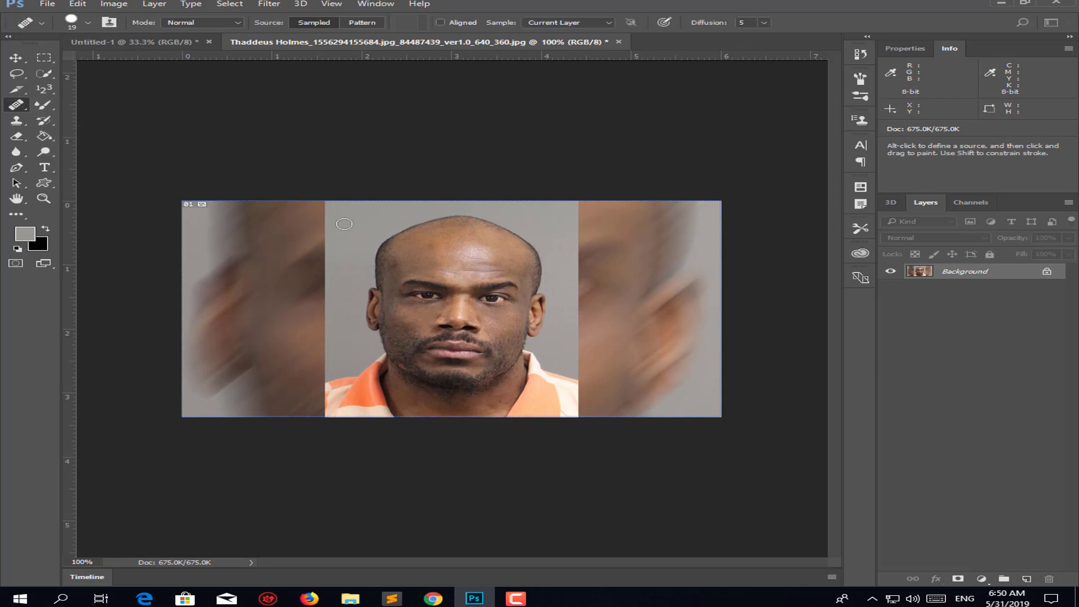
click(428, 247)
click(540, 222)
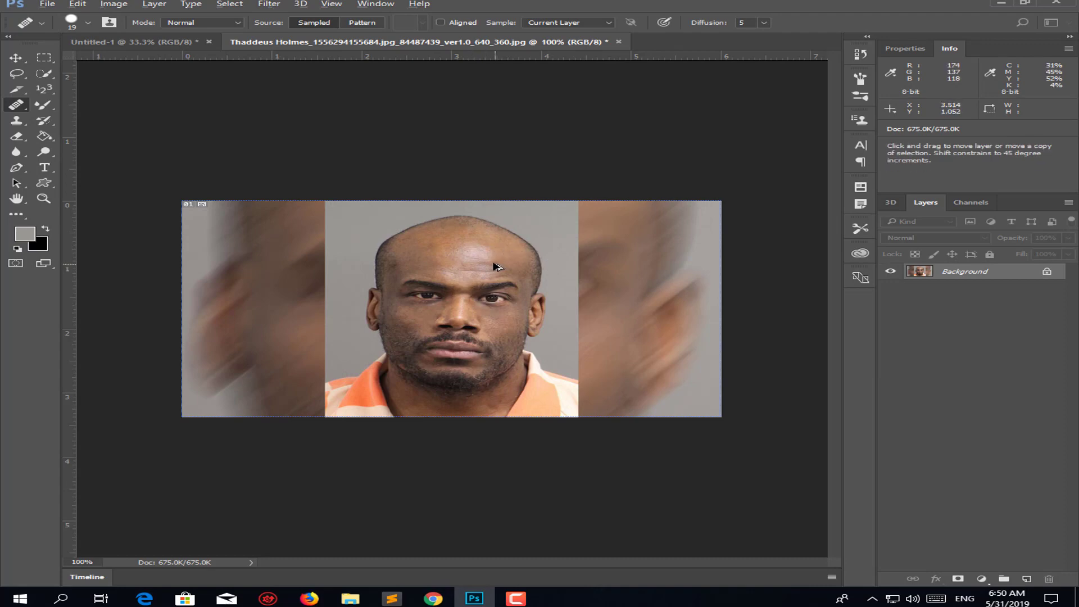
scroll(494, 264, up, 1)
scroll(500, 242, up, 2)
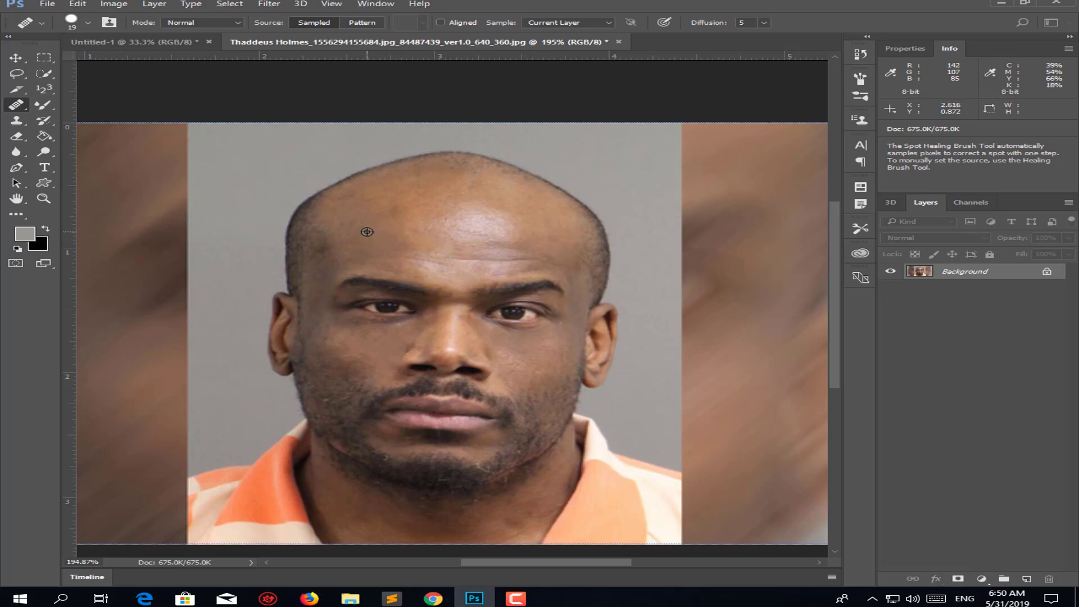
alt+click(376, 232)
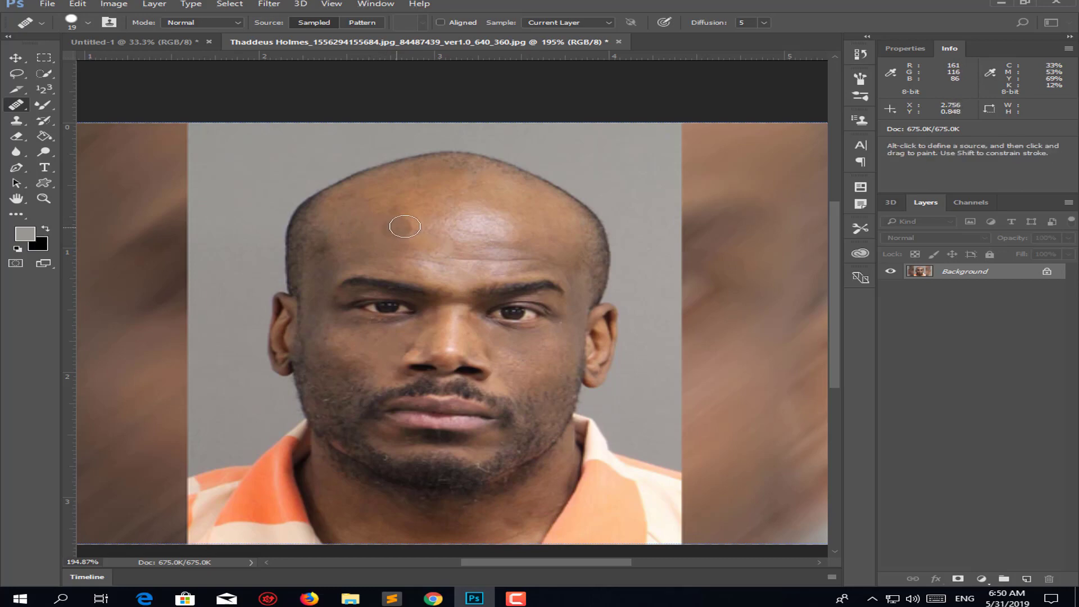
Paint healing strokes over the forehead, right brow and eye, mouth and nostrils
mouse_move(453, 228)
mouse_down()
mouse_move(427, 243)
mouse_move(434, 210)
mouse_move(422, 214)
mouse_up()
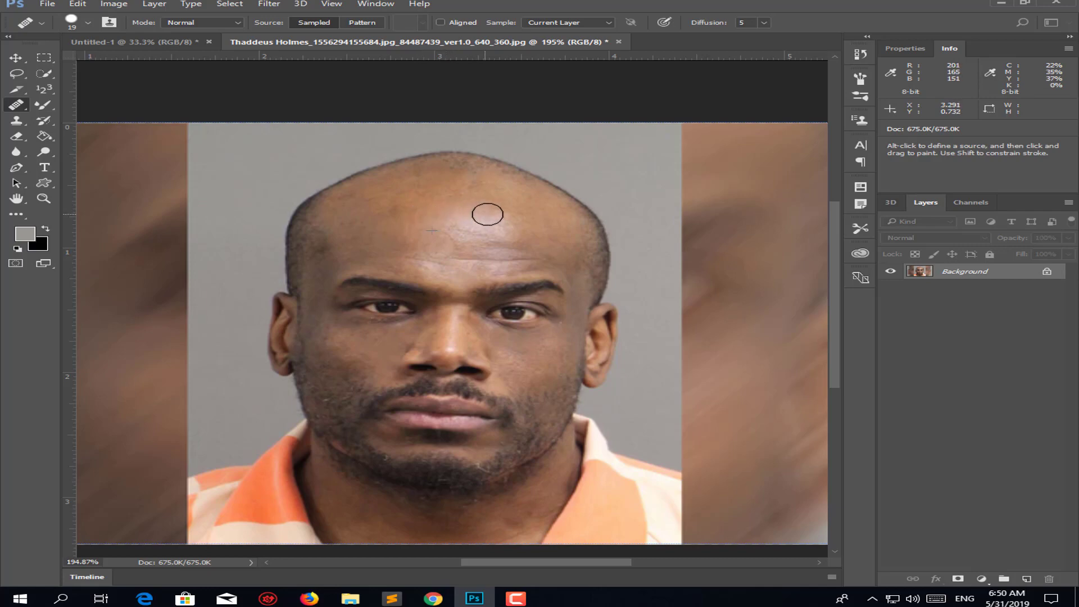
mouse_move(511, 231)
mouse_down()
mouse_move(455, 236)
mouse_move(513, 249)
mouse_move(421, 251)
mouse_move(455, 292)
mouse_move(423, 261)
mouse_move(465, 285)
mouse_move(440, 259)
mouse_move(467, 271)
mouse_up()
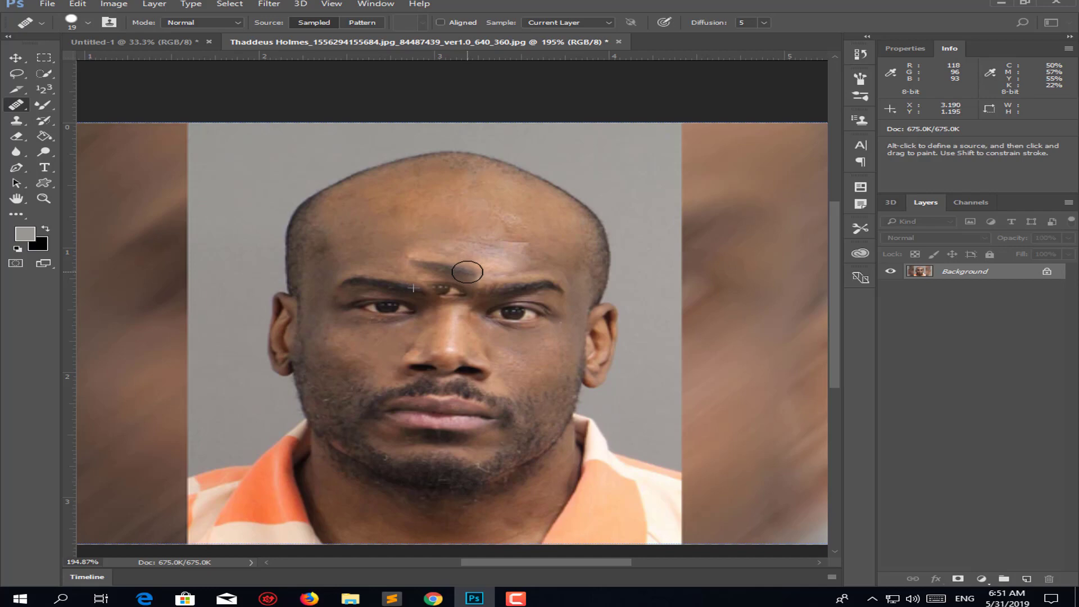
drag(482, 260, 579, 306)
mouse_move(464, 278)
mouse_down()
mouse_move(453, 274)
mouse_move(477, 351)
mouse_move(423, 368)
mouse_move(503, 427)
mouse_up()
click(479, 383)
click(463, 346)
click(469, 217)
click(492, 195)
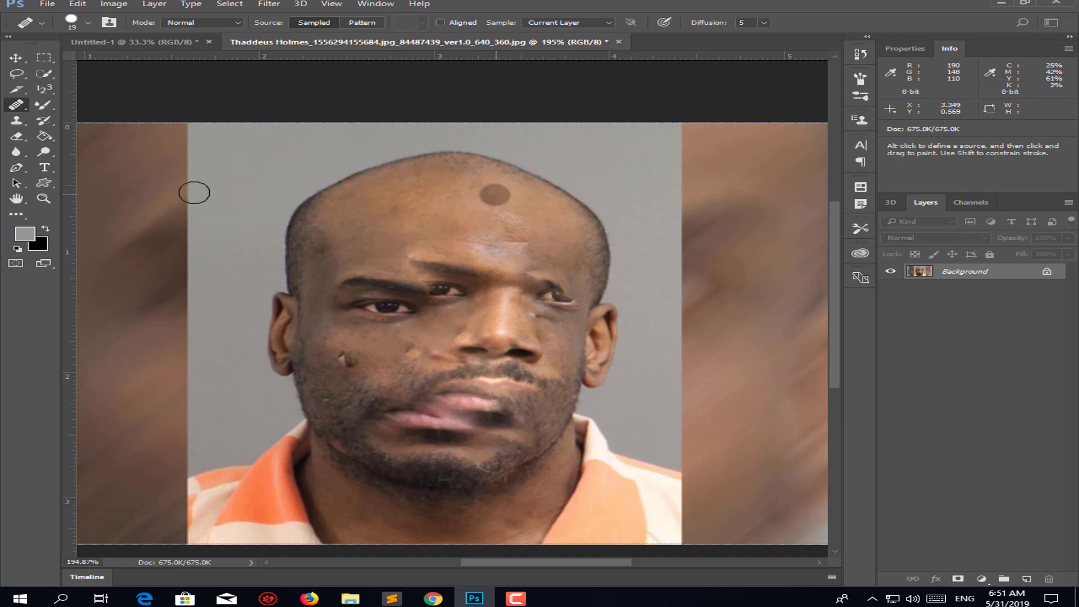
right_click(15, 109)
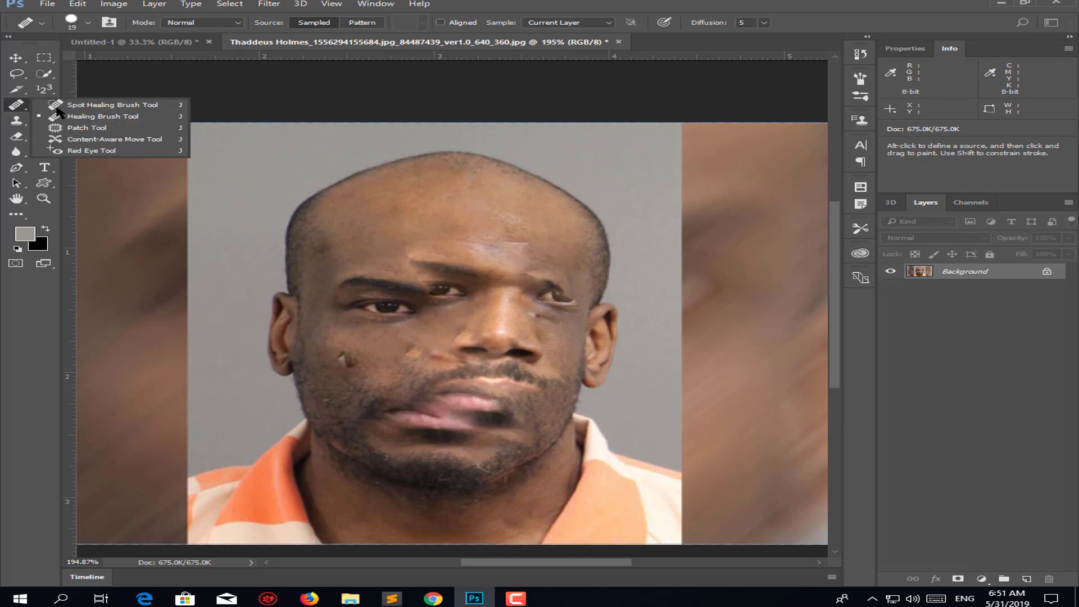
Patch two forehead areas with the Patch Tool, then deselect
click(122, 132)
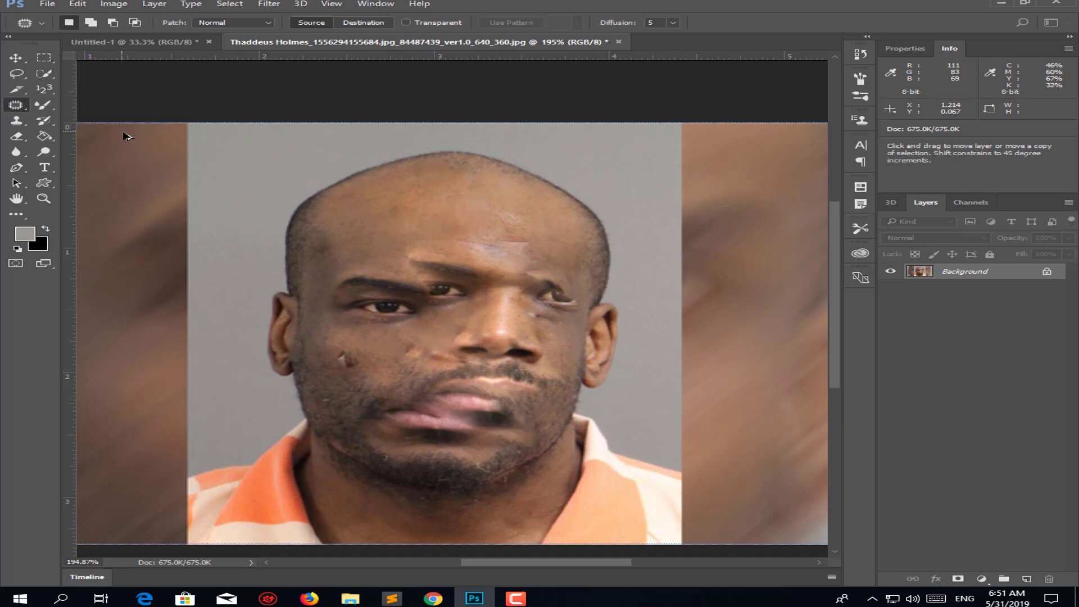
right_click(22, 107)
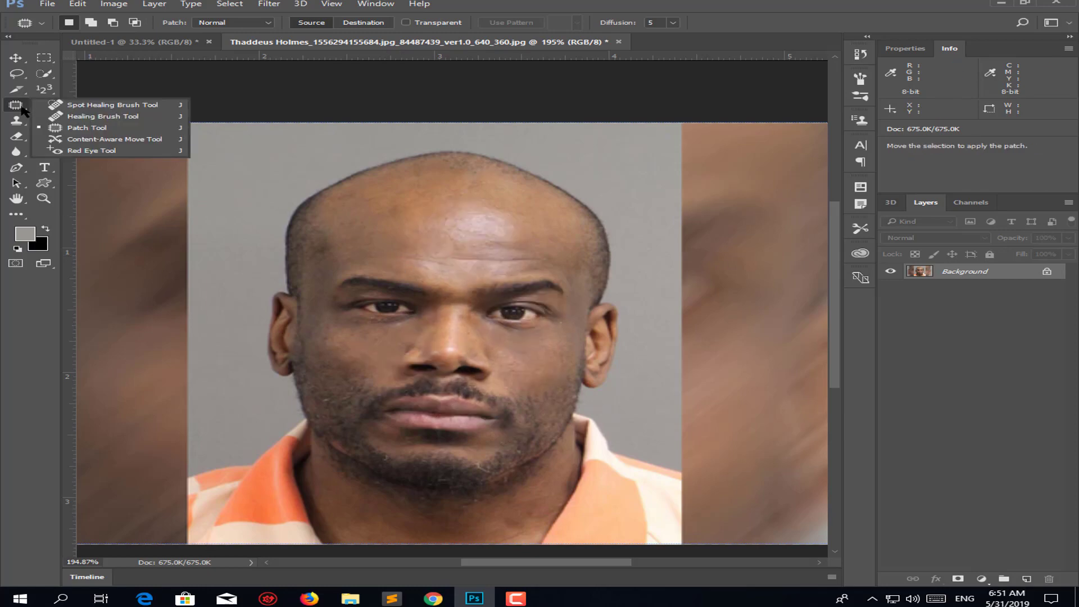
click(93, 128)
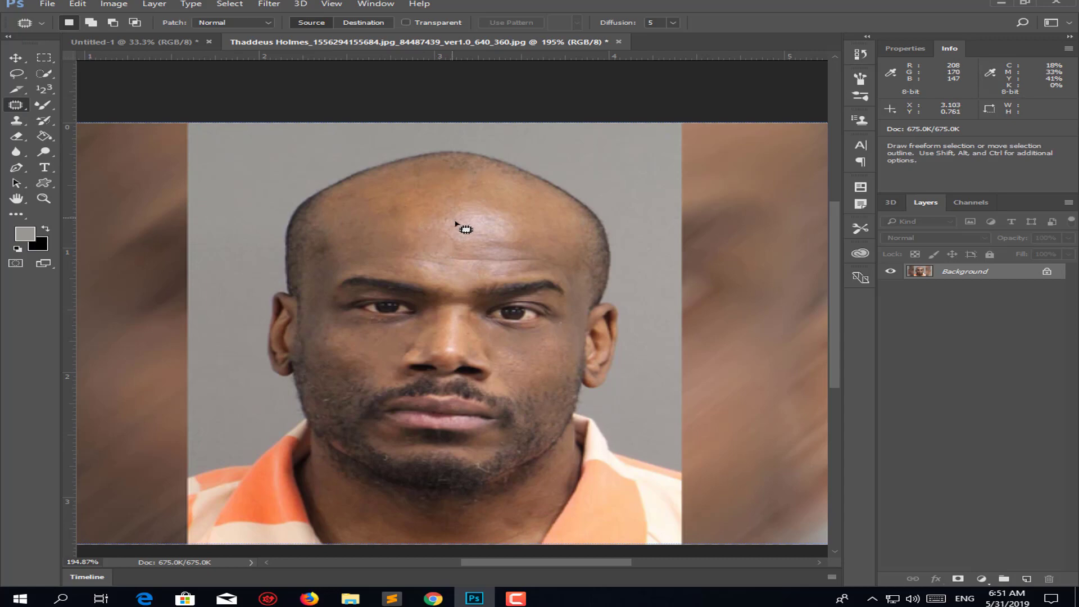
mouse_move(462, 225)
mouse_down()
mouse_move(471, 240)
mouse_move(462, 228)
mouse_move(504, 234)
mouse_up()
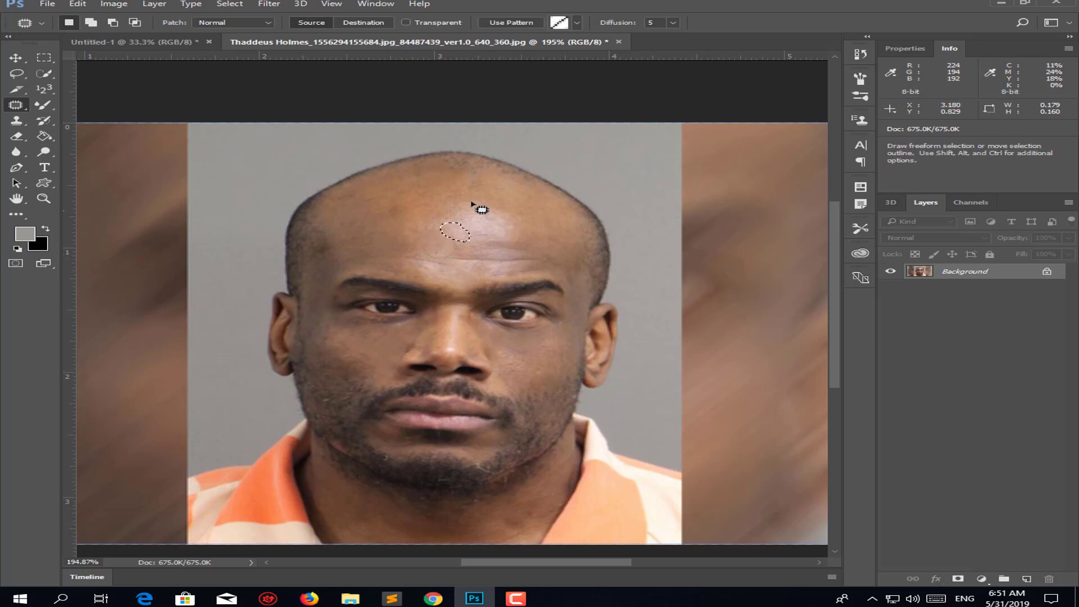
mouse_move(449, 165)
mouse_down()
mouse_move(475, 180)
mouse_move(487, 168)
mouse_move(451, 167)
mouse_move(433, 190)
mouse_up()
key(ctrl+d)
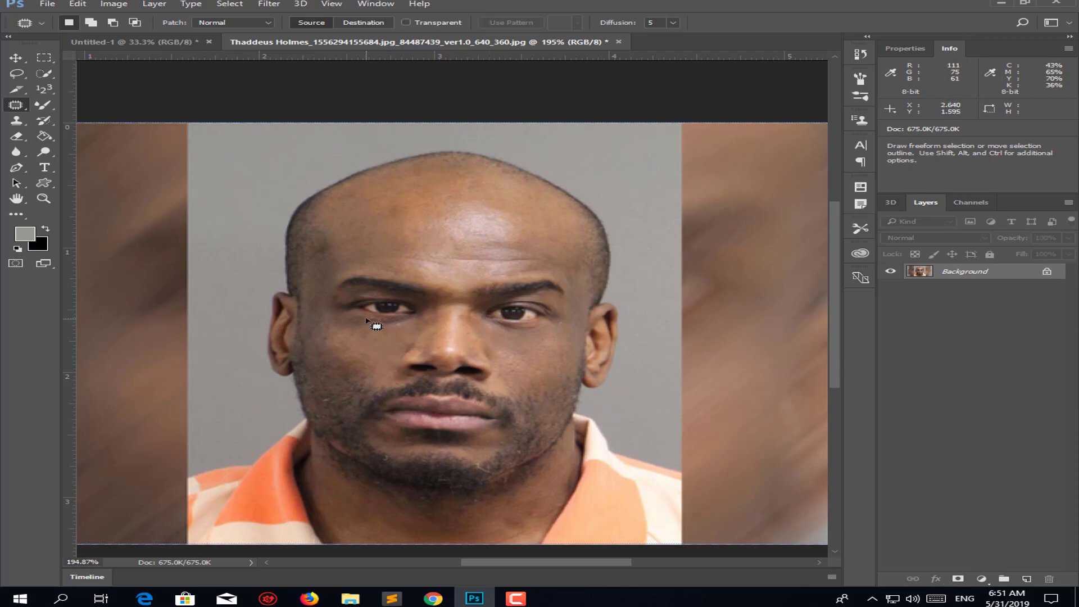
Try patching the left eyebrow and eye, then undo that patch
mouse_move(367, 319)
mouse_down()
mouse_move(342, 289)
mouse_move(396, 312)
mouse_move(458, 289)
mouse_move(482, 244)
mouse_move(494, 284)
mouse_up()
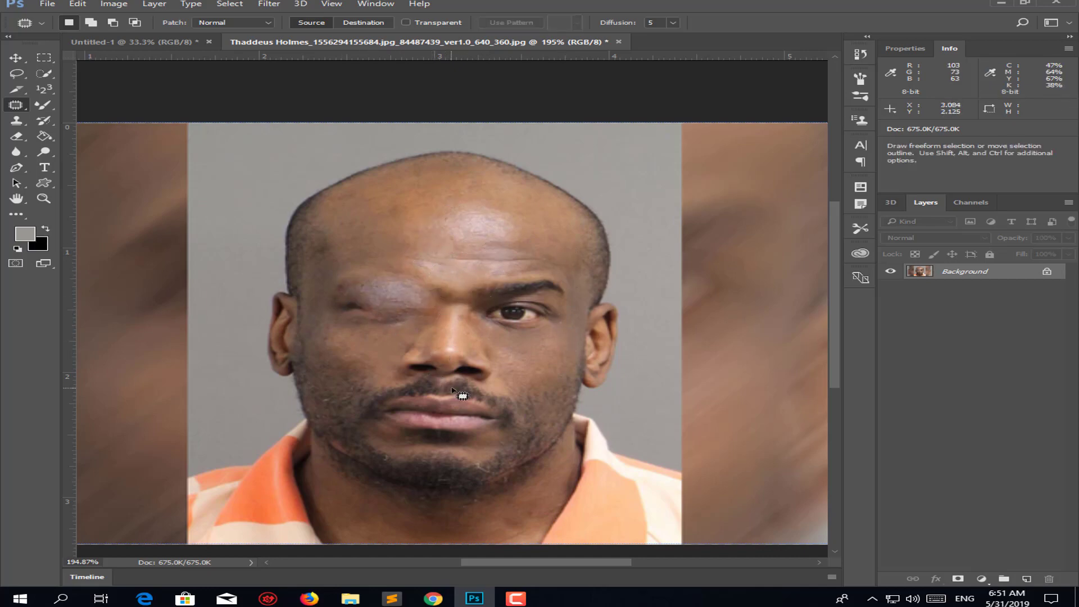
key(ctrl+z)
key(ctrl+z)
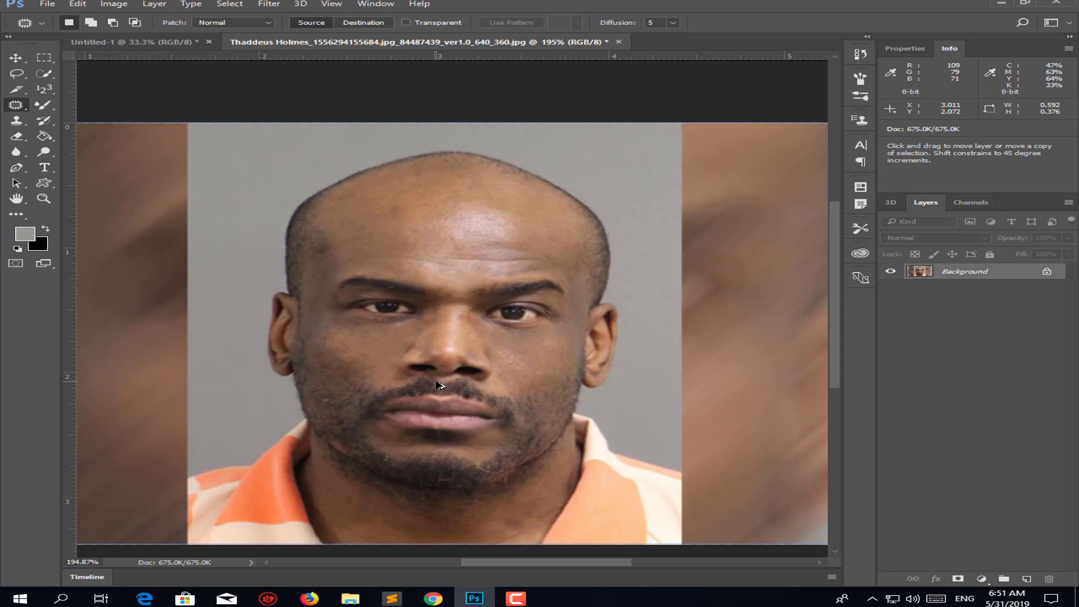
right_click(22, 106)
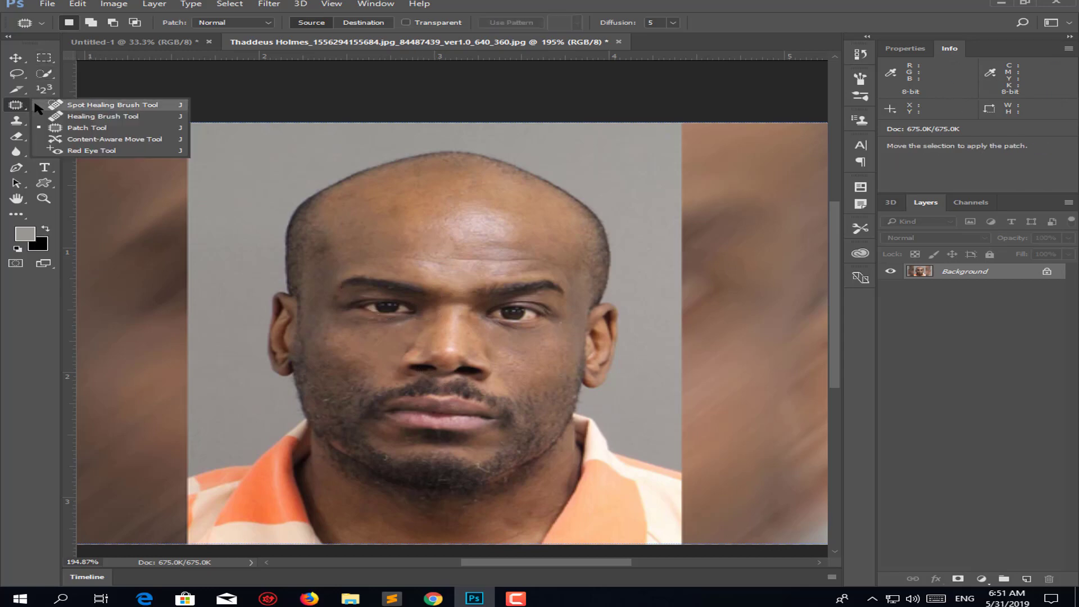
Content-aware move a first forehead region and commit it
click(115, 140)
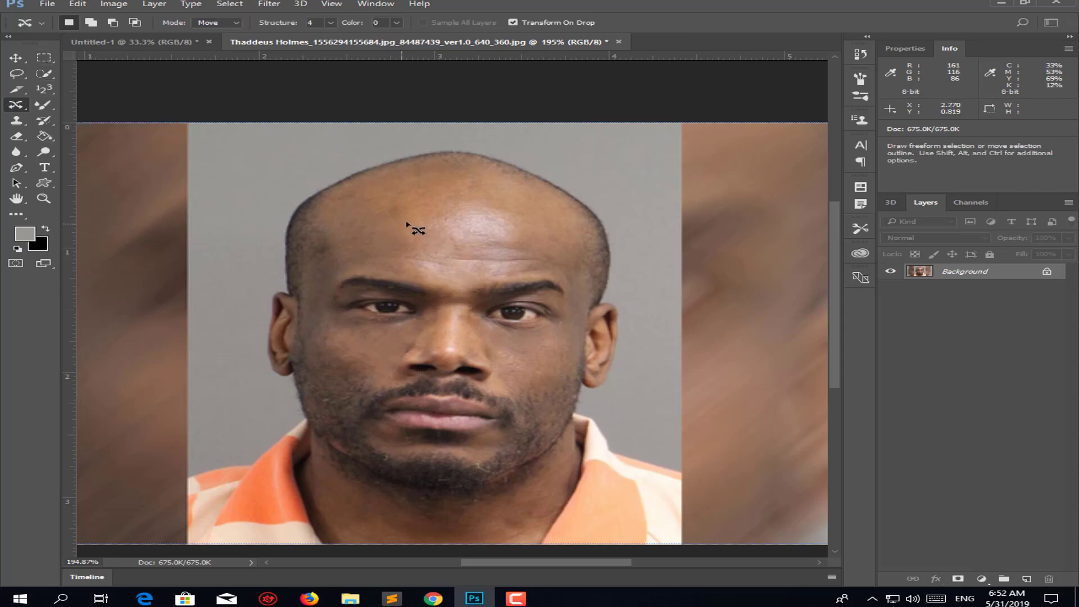
mouse_move(398, 220)
mouse_down()
mouse_move(471, 247)
mouse_move(410, 224)
mouse_move(454, 225)
mouse_move(421, 243)
mouse_move(431, 262)
mouse_move(497, 269)
mouse_move(540, 249)
mouse_move(492, 267)
mouse_move(517, 264)
mouse_up()
click(658, 22)
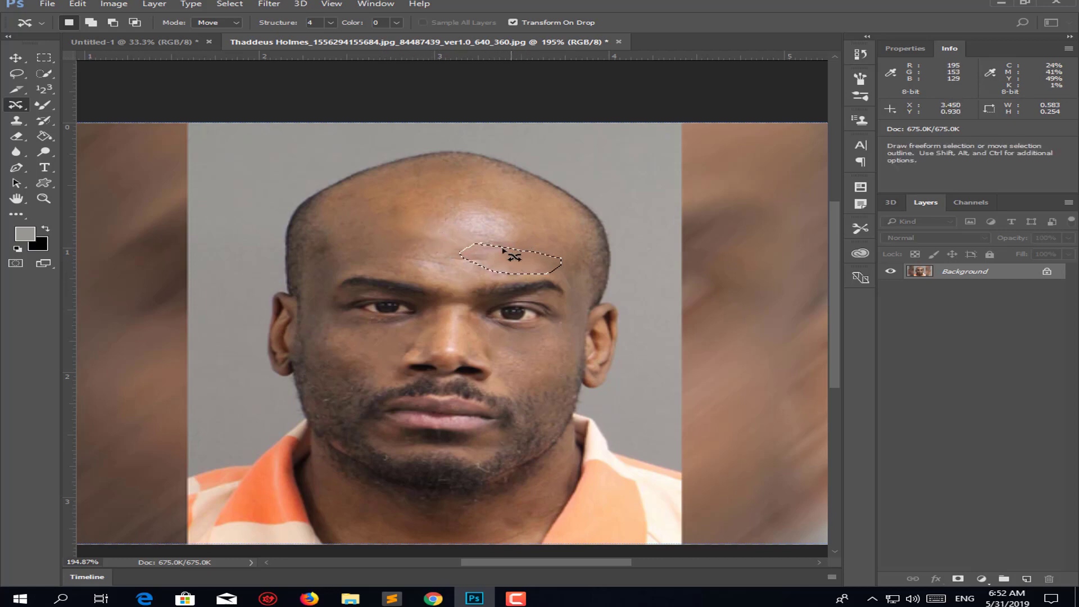
Lasso another forehead area, shift it down and right, and commit the blended move
drag(422, 192, 380, 208)
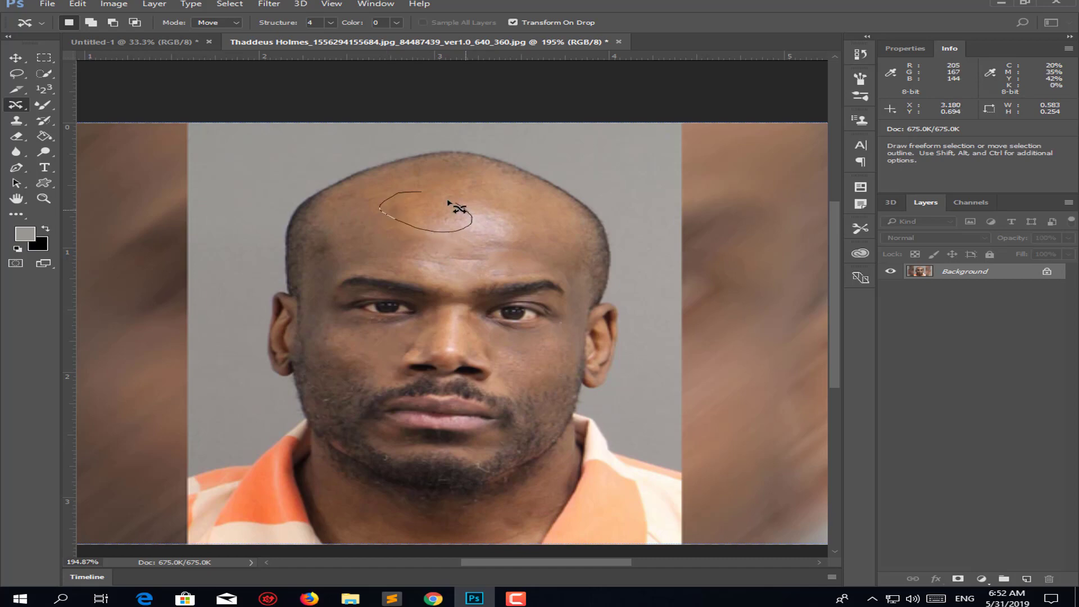
drag(449, 201, 417, 193)
mouse_move(426, 209)
mouse_down()
mouse_move(516, 246)
mouse_move(450, 244)
mouse_up()
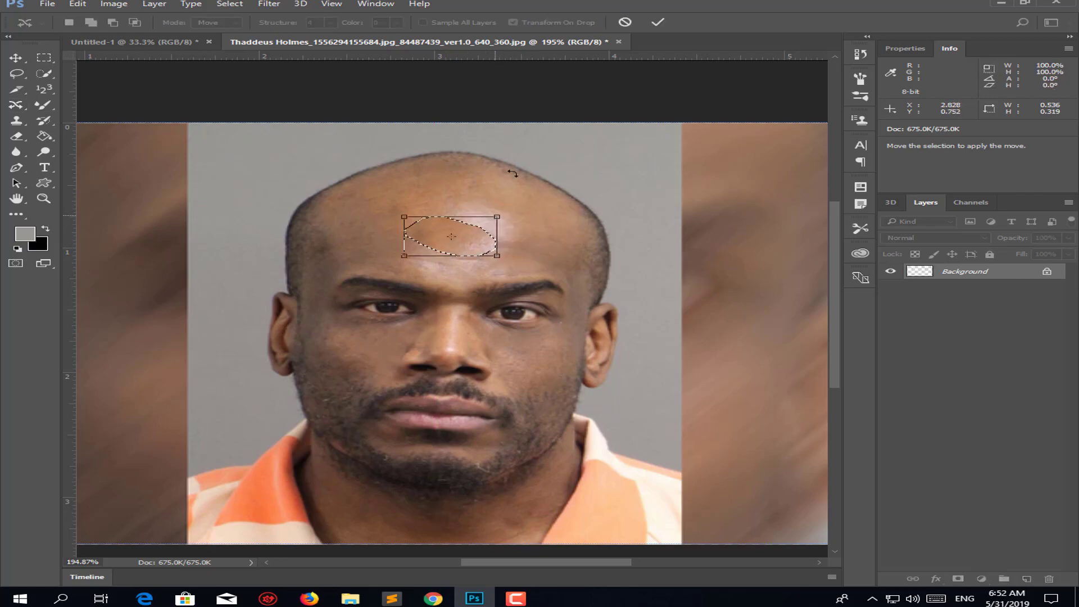
click(657, 22)
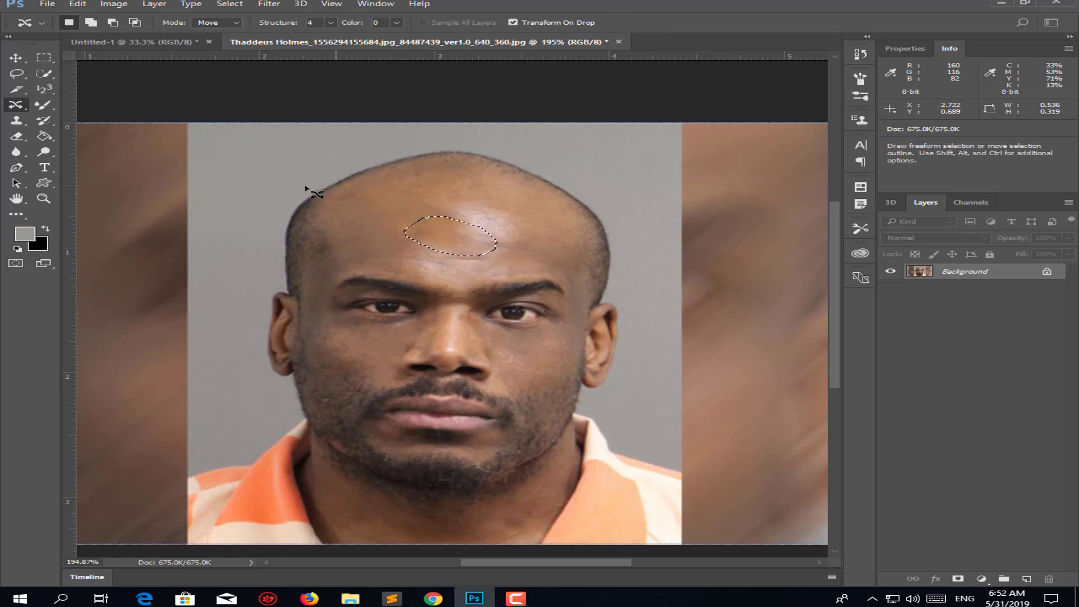
right_click(16, 104)
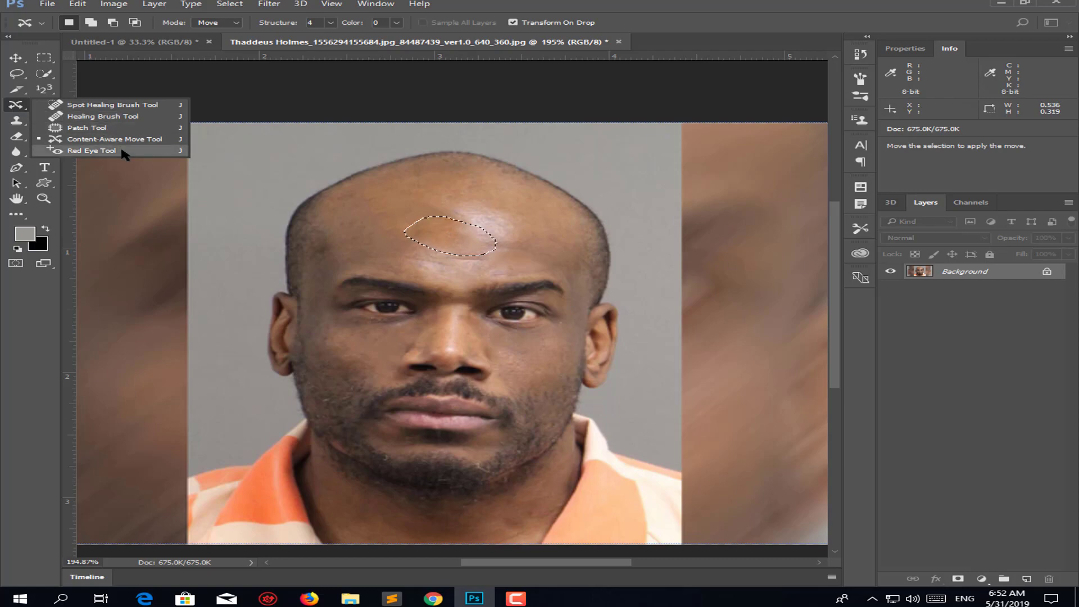
Drag the Red Eye Tool over the left and right eyes, then undo and deselect
click(91, 151)
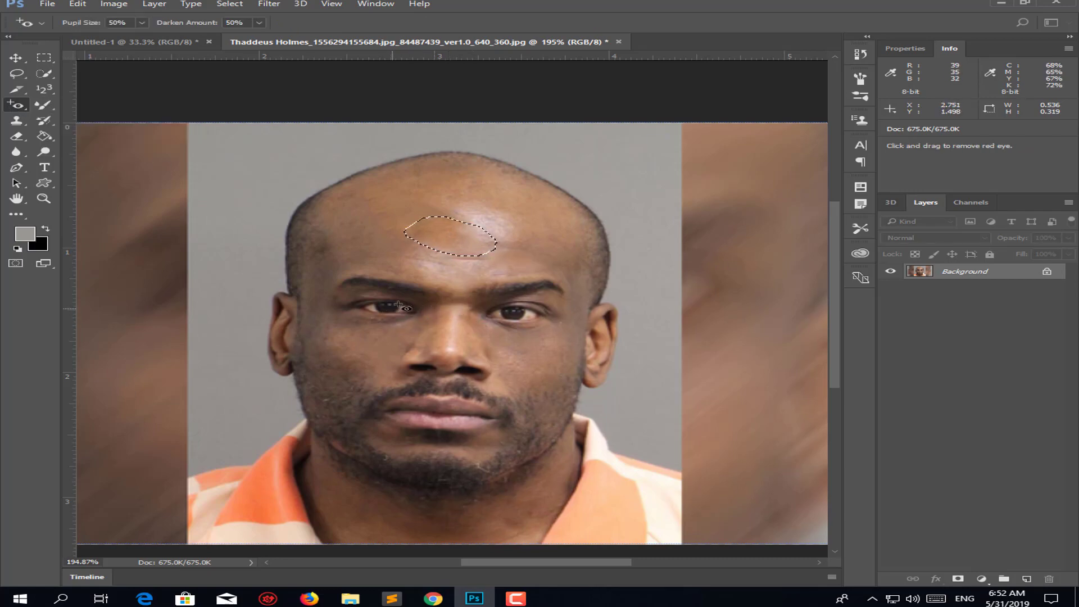
drag(396, 304, 381, 312)
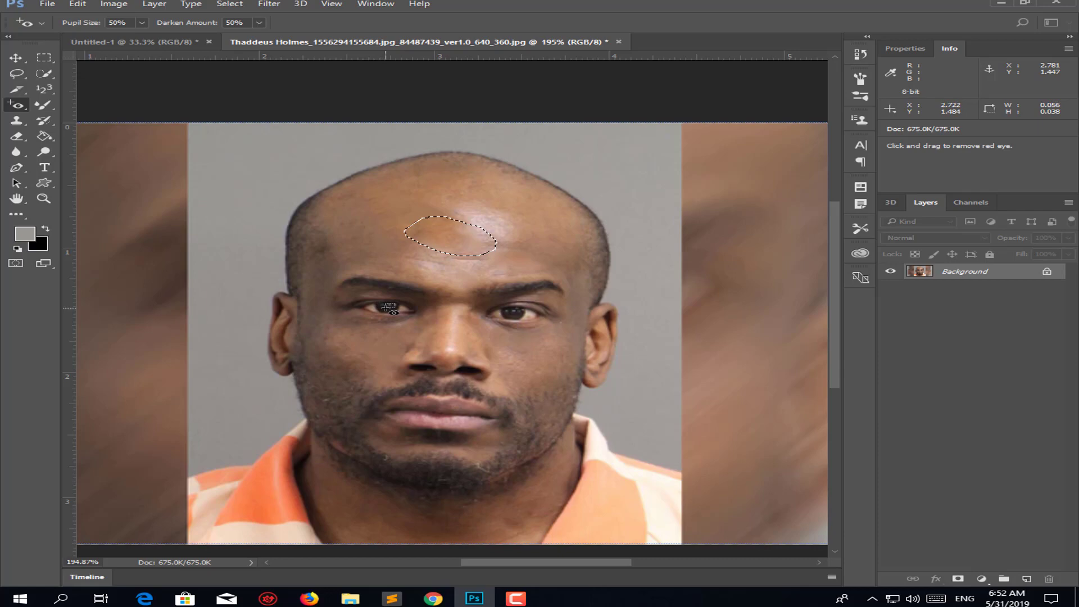
drag(388, 307, 389, 309)
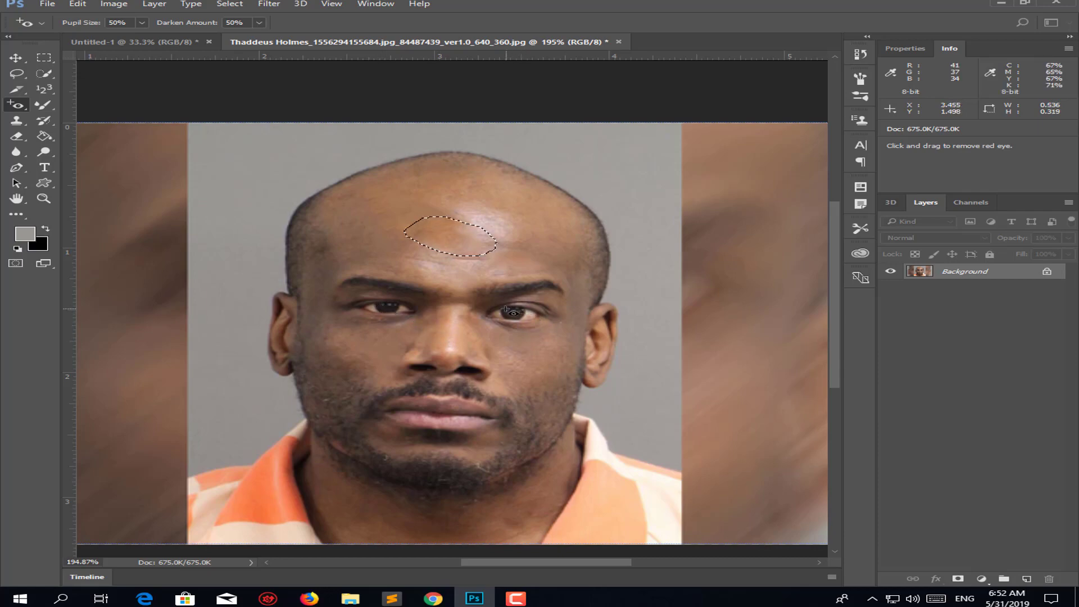
drag(505, 306, 528, 321)
drag(380, 304, 401, 314)
key(ctrl+z)
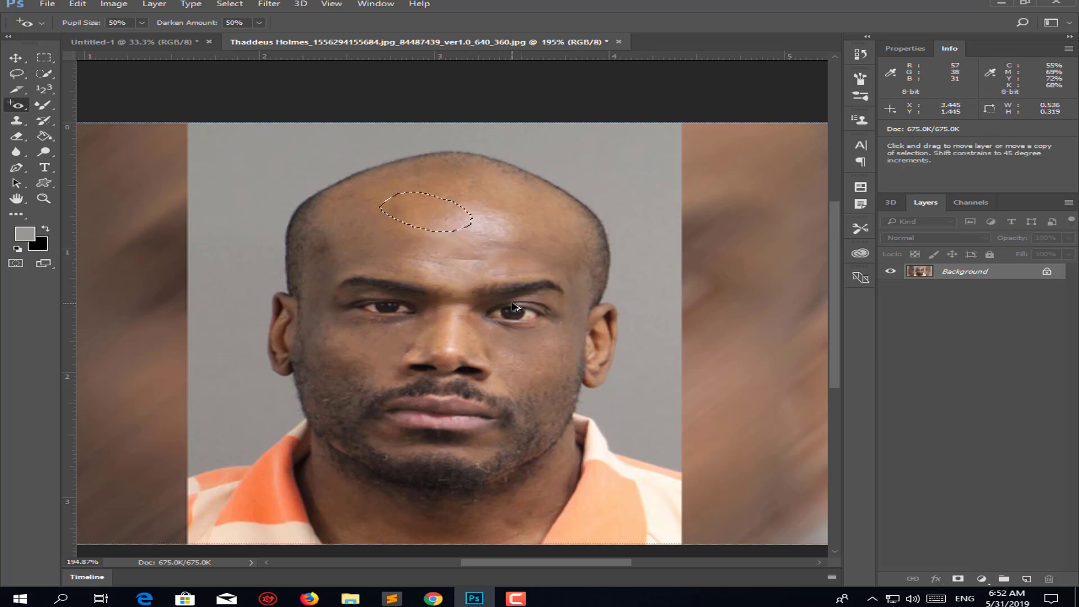
key(ctrl+d)
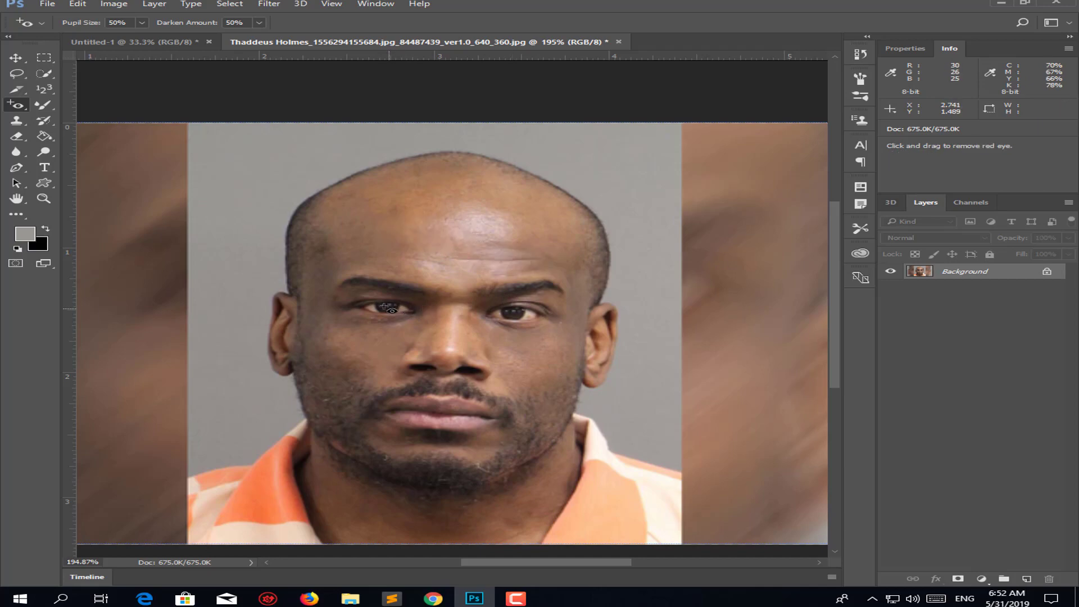
Click red-eye correction onto both pupils, then undo the nose-bridge and extra darkening
click(389, 306)
click(516, 312)
click(513, 314)
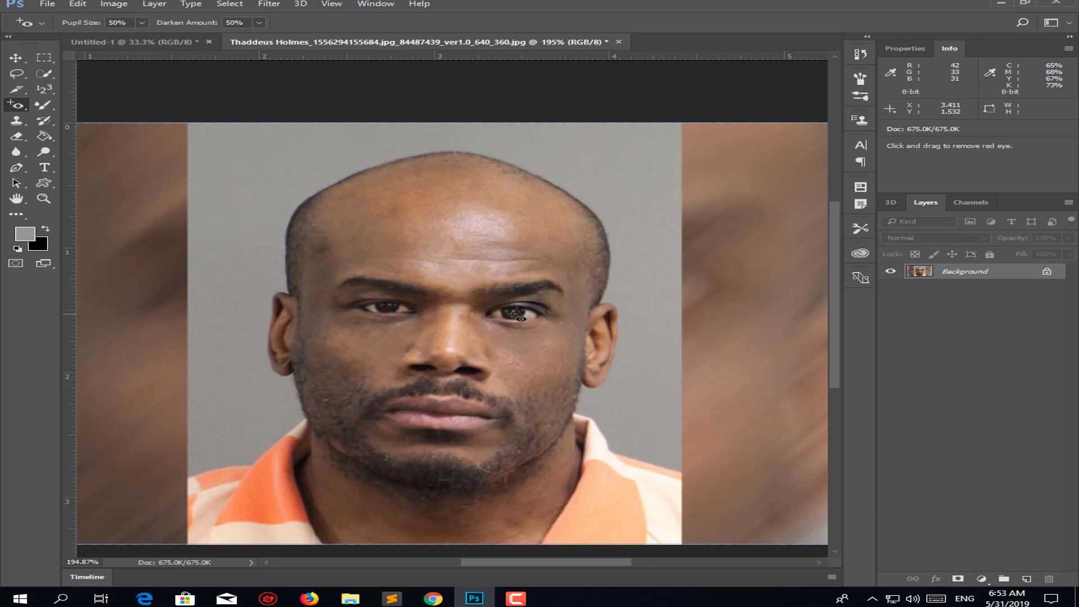
click(521, 317)
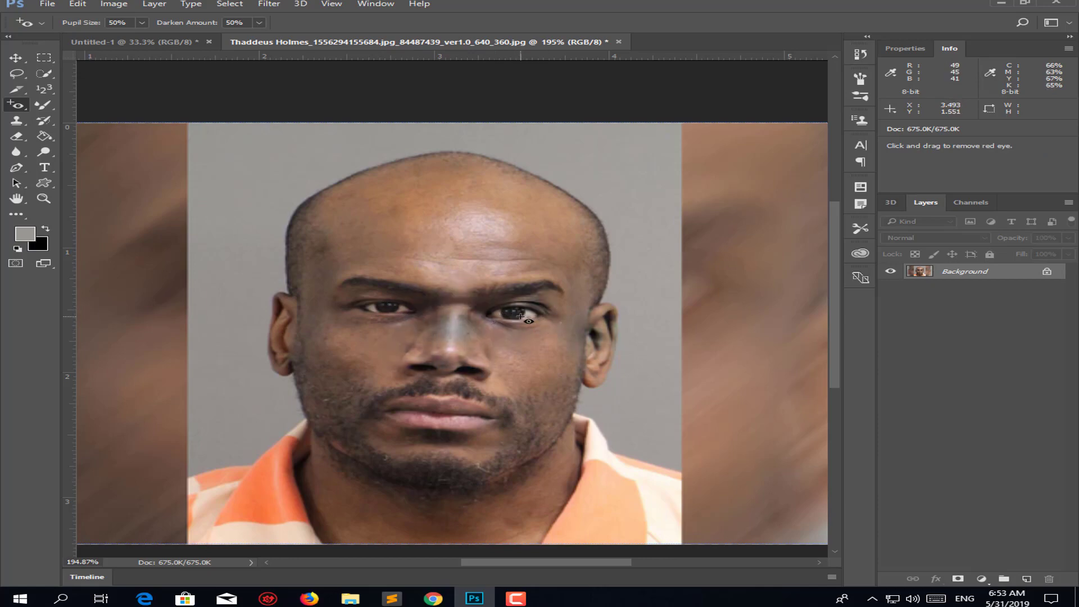
click(394, 316)
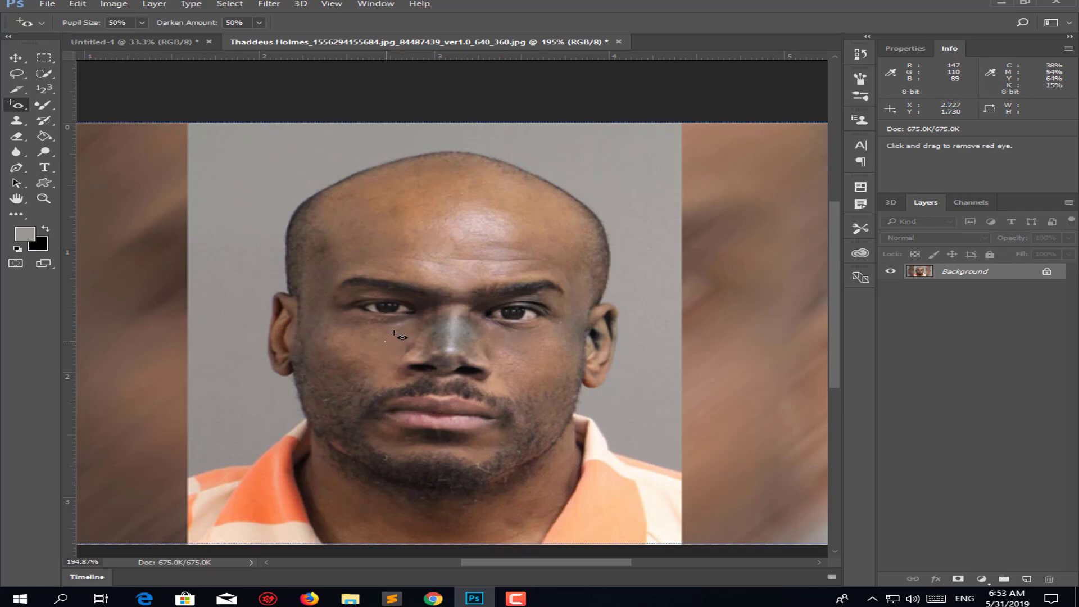
key(ctrl+z)
key(ctrl+z)
key(ctrl+z)
key(ctrl+z)
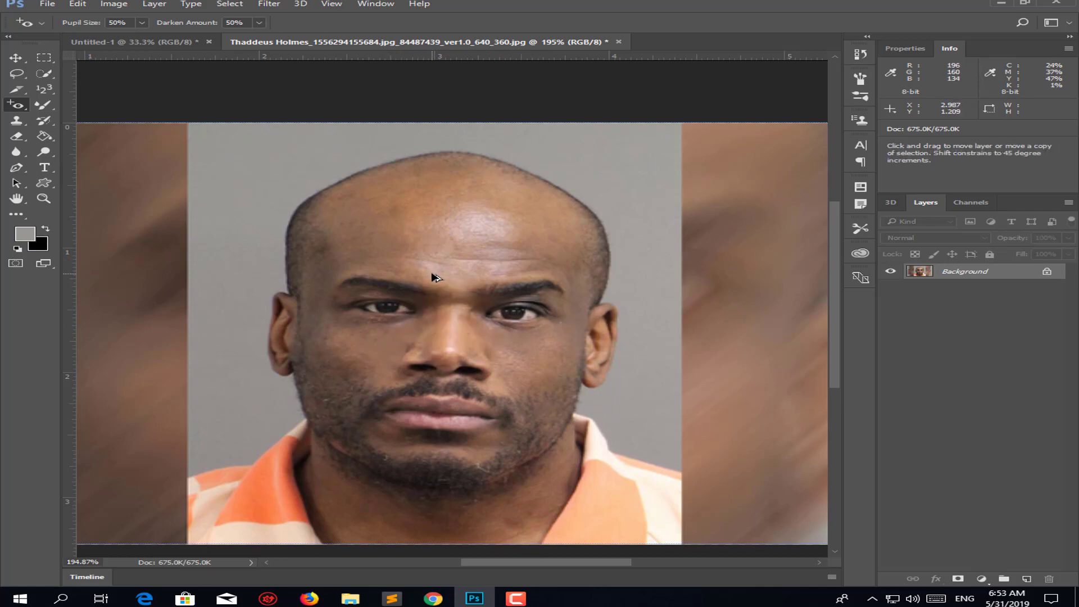
key(ctrl+z)
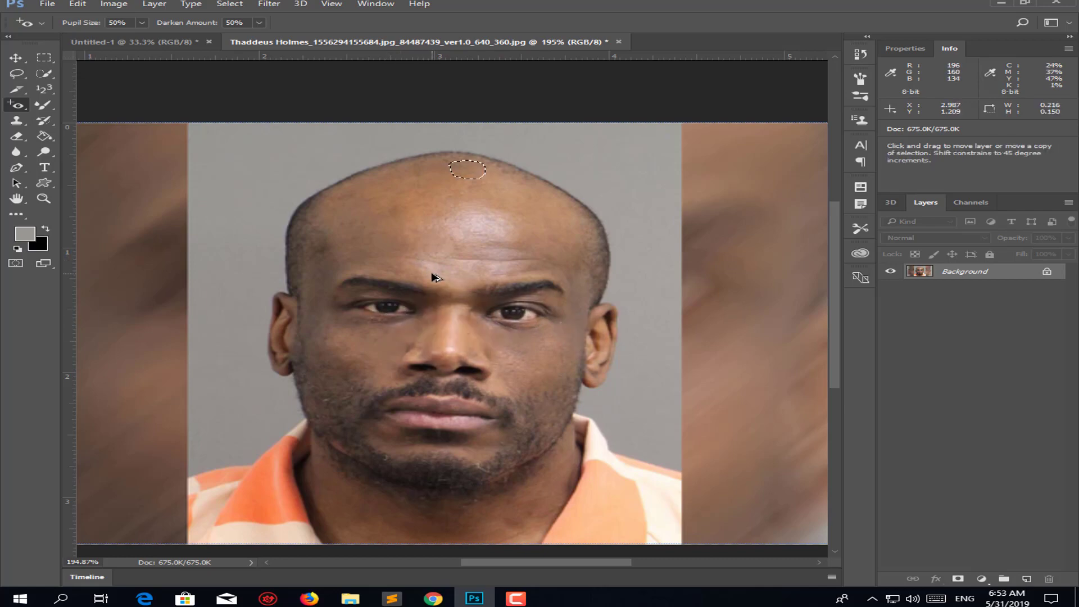
key(ctrl+z)
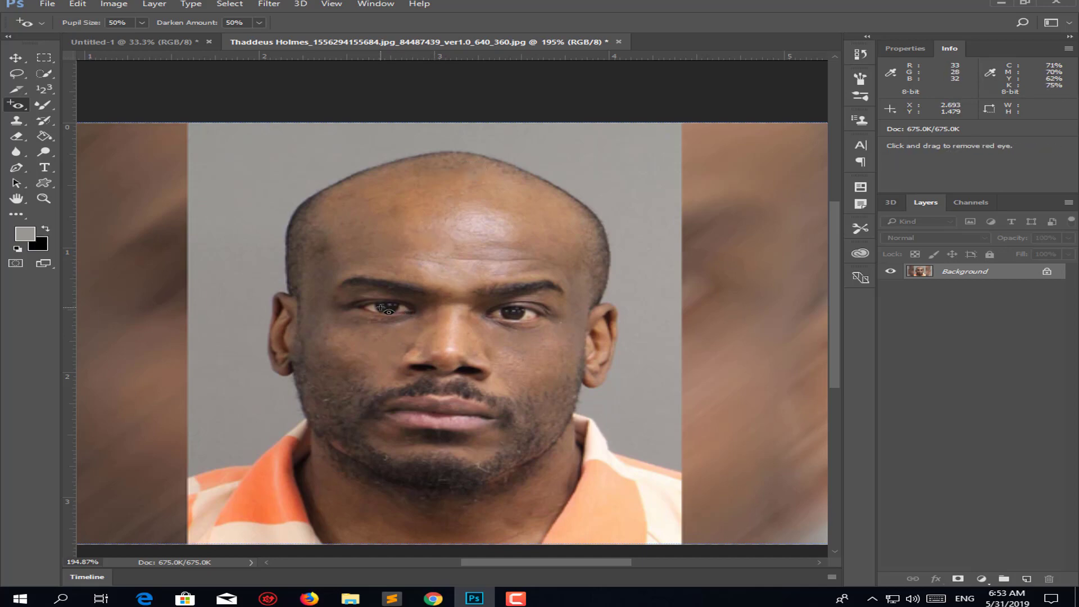
Zoom in and apply red-eye correction to the left and right eyes
scroll(385, 308, up, 1)
scroll(384, 308, up, 1)
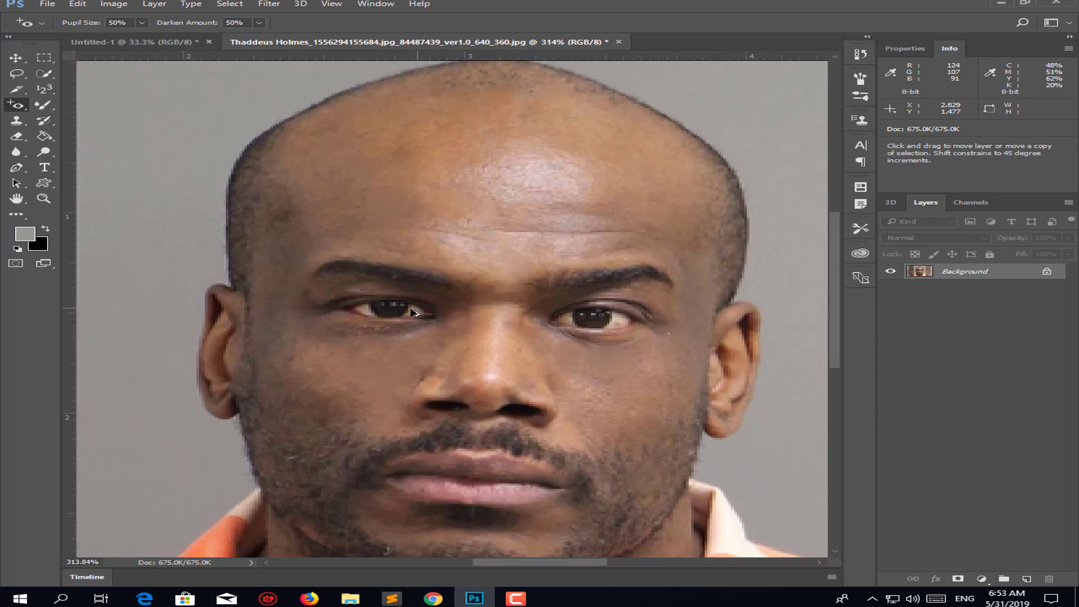
click(385, 309)
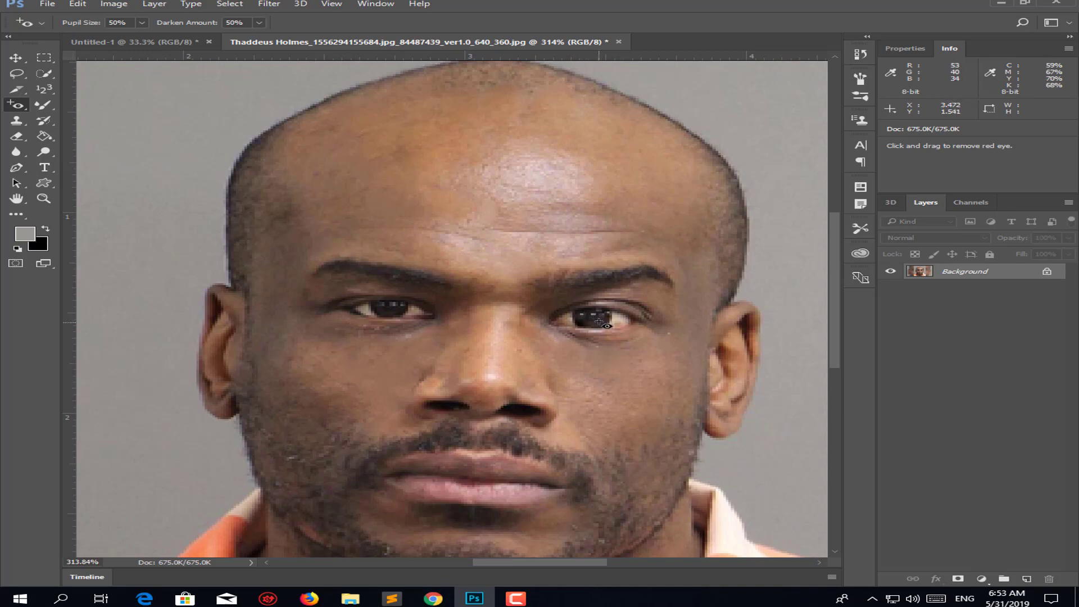
click(596, 315)
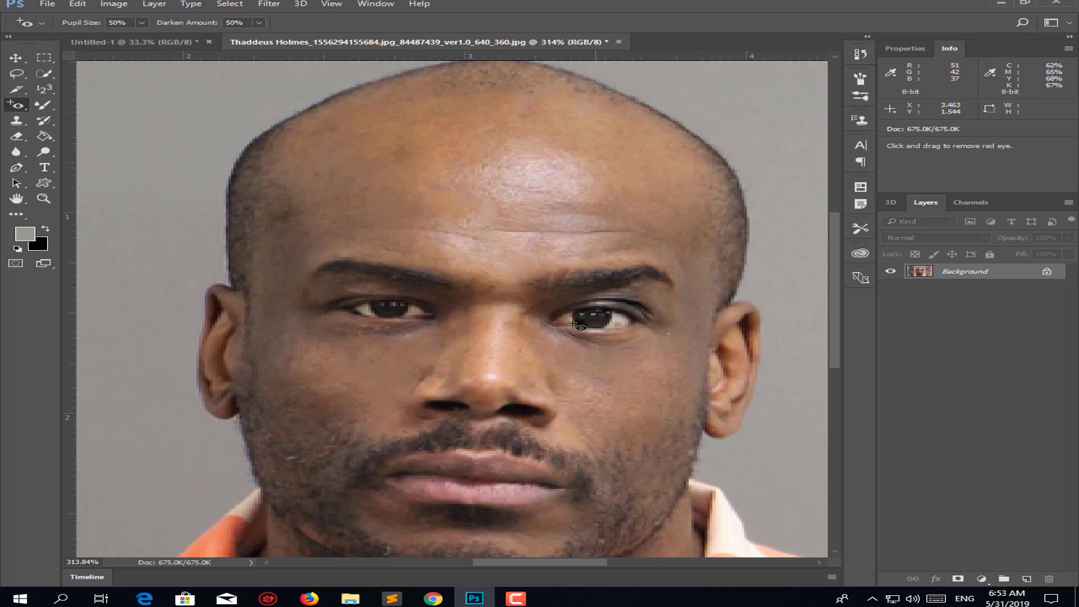
Reduce Pupil Size to 4%, reapply red-eye to both pupils, and zoom back out
click(142, 23)
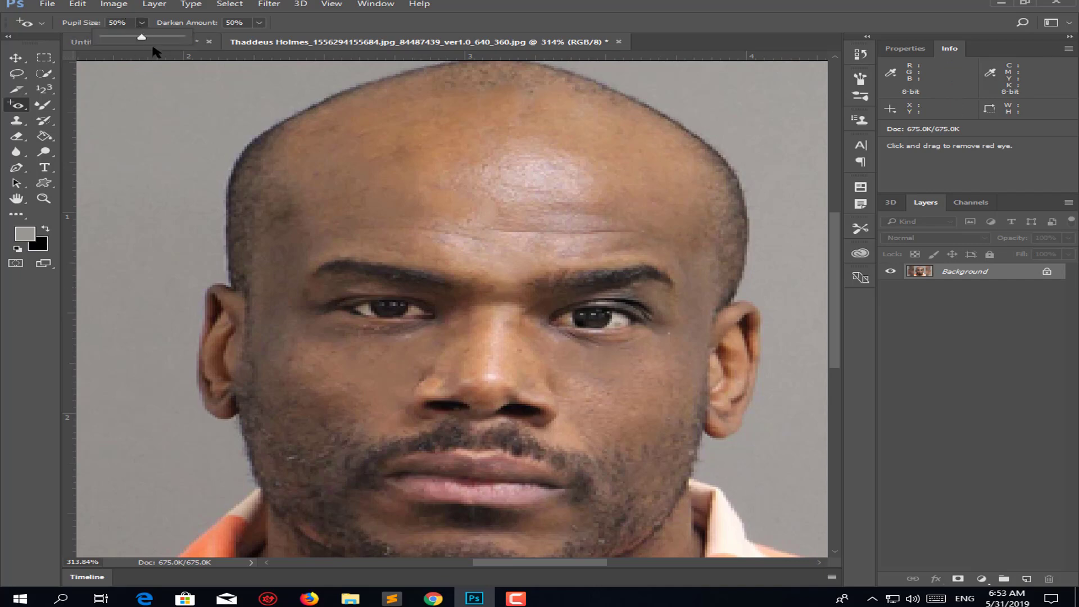
drag(144, 37, 122, 53)
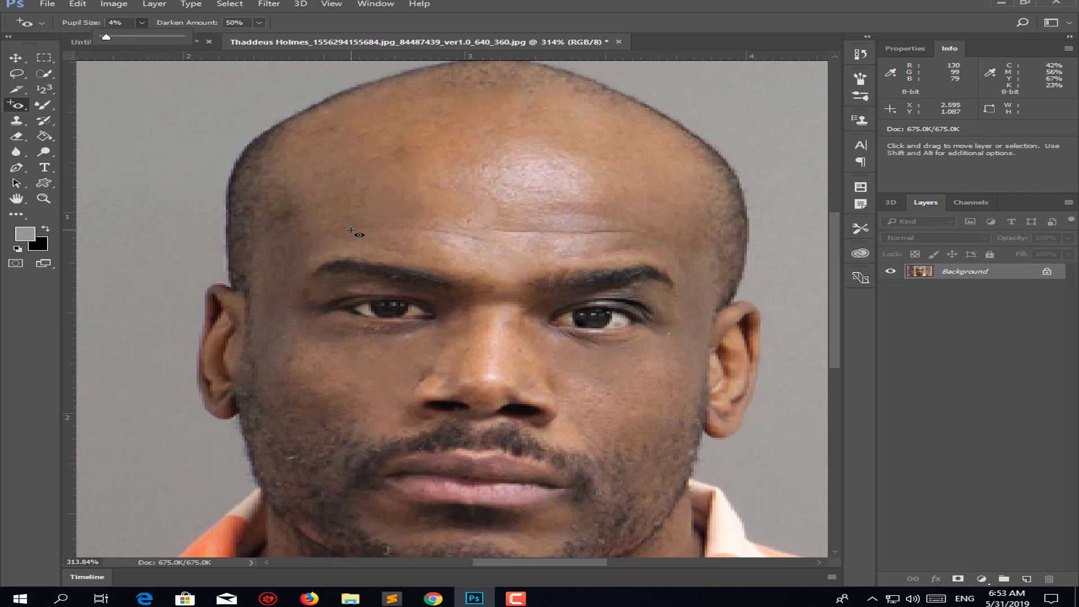
key(ctrl+z)
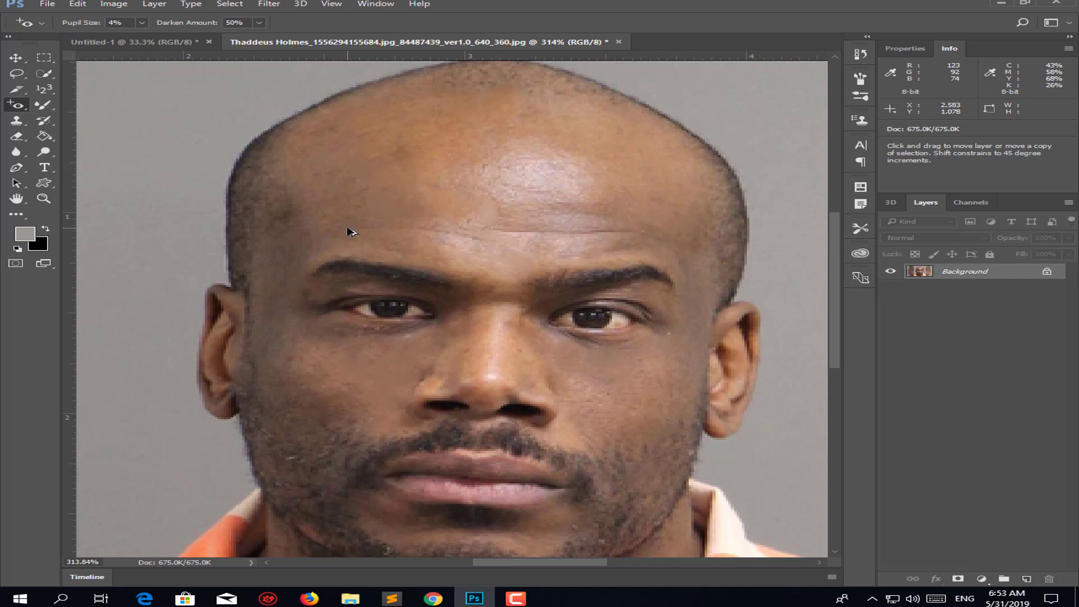
click(390, 308)
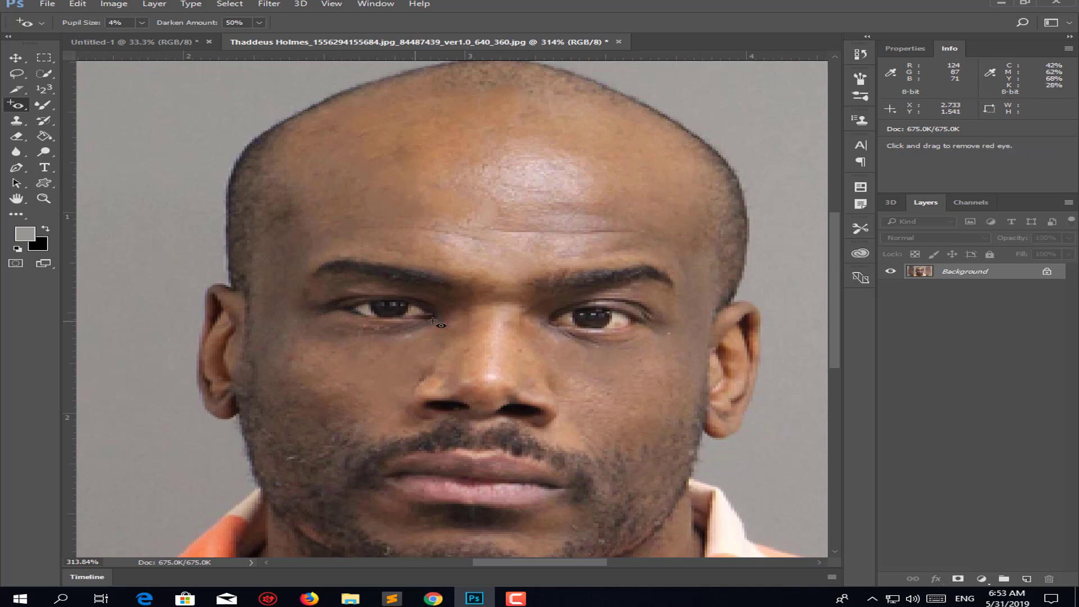
click(587, 318)
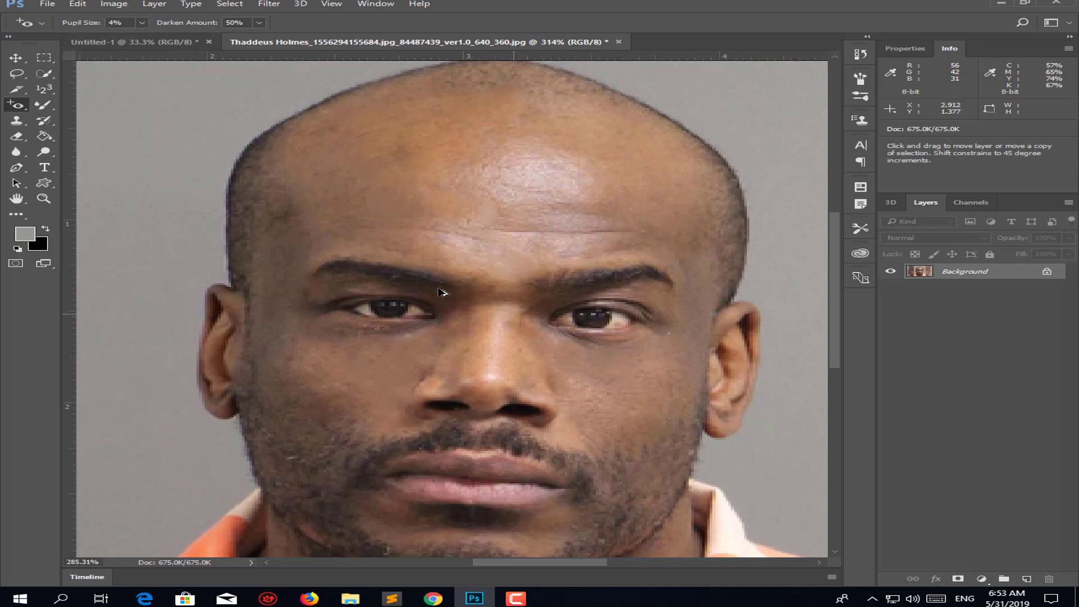
scroll(612, 343, down, 3)
scroll(612, 343, down, 1)
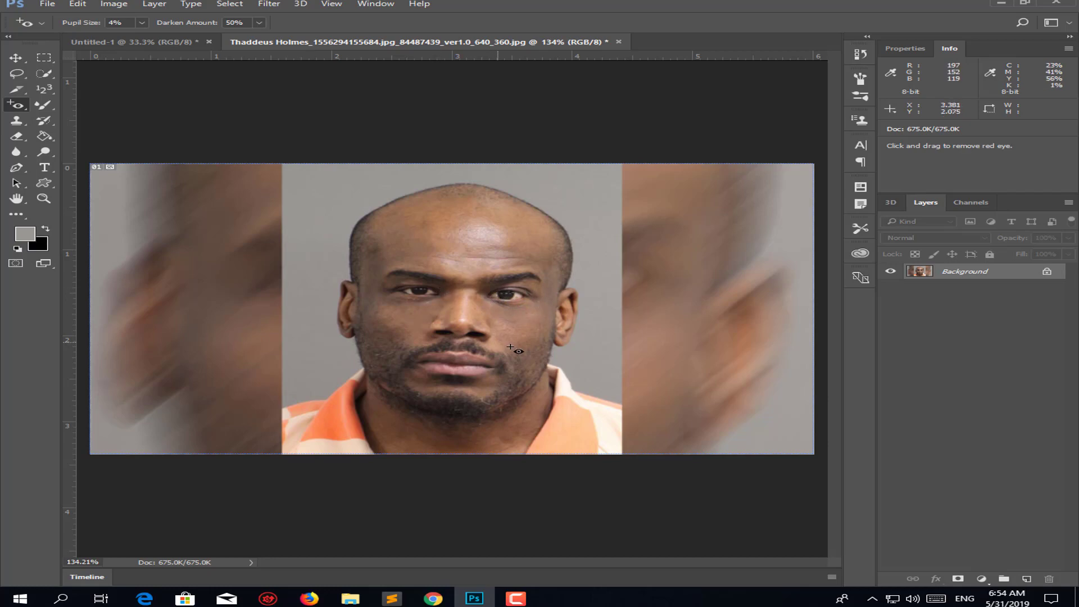
right_click(19, 107)
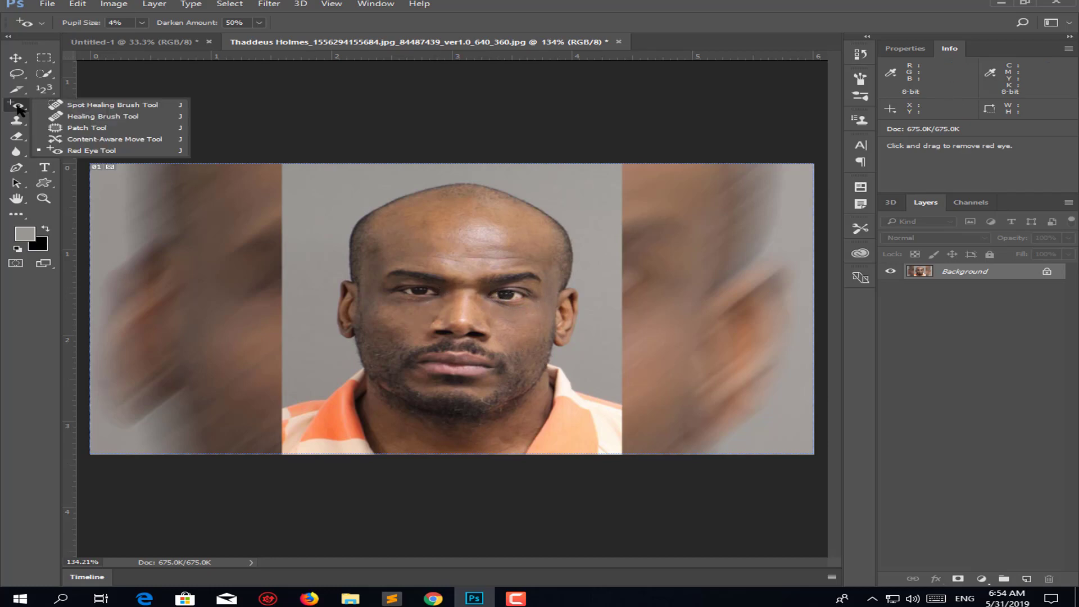
Switch to the Brush Tool, replace the defaults with Assorted Brushes, and pick the 41 px tip
click(19, 107)
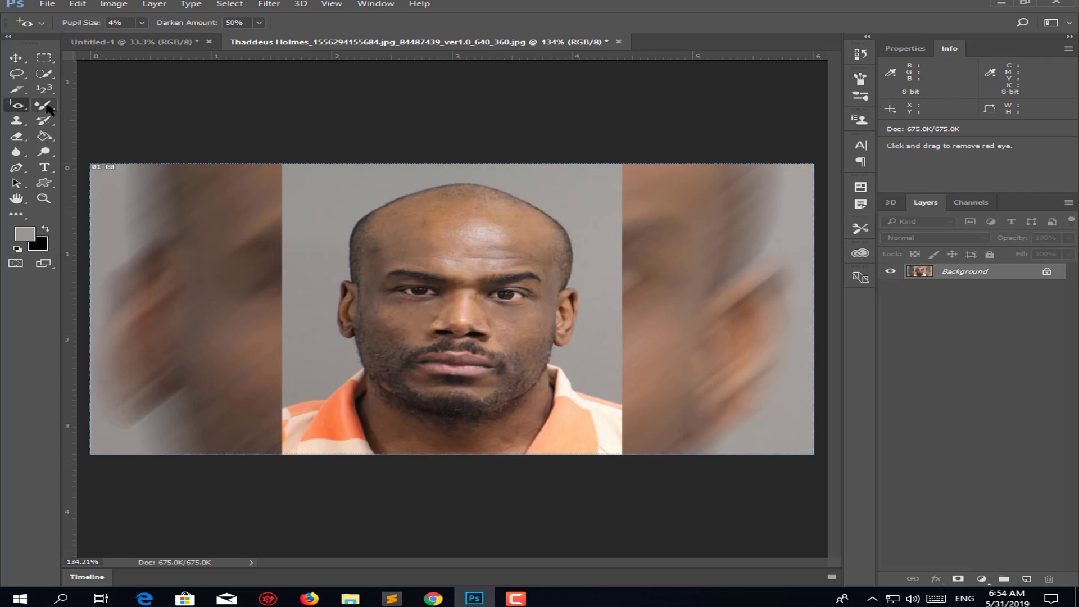
click(45, 106)
click(113, 107)
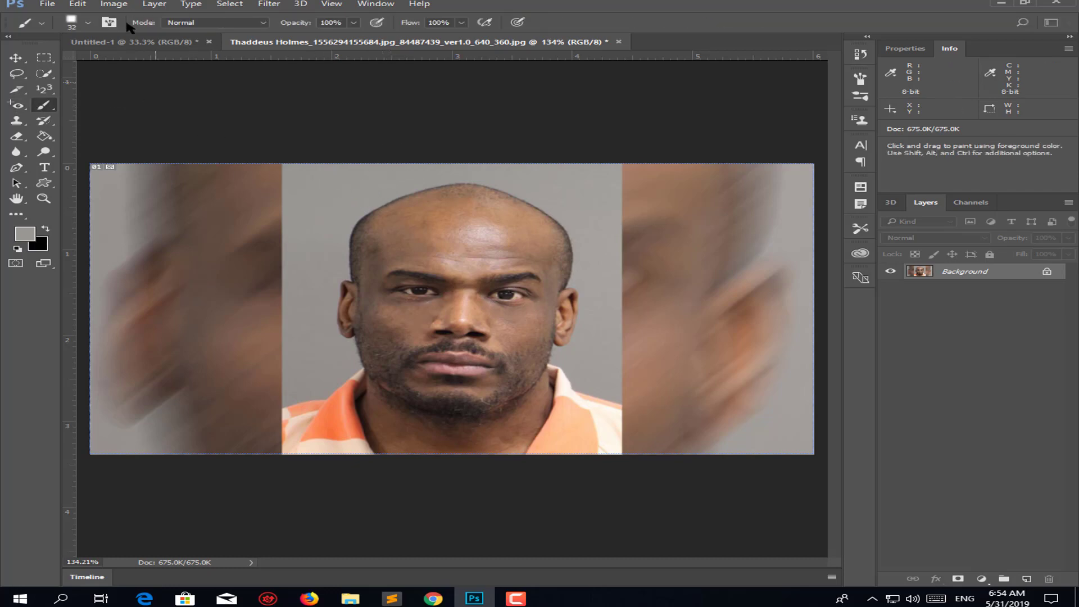
click(87, 24)
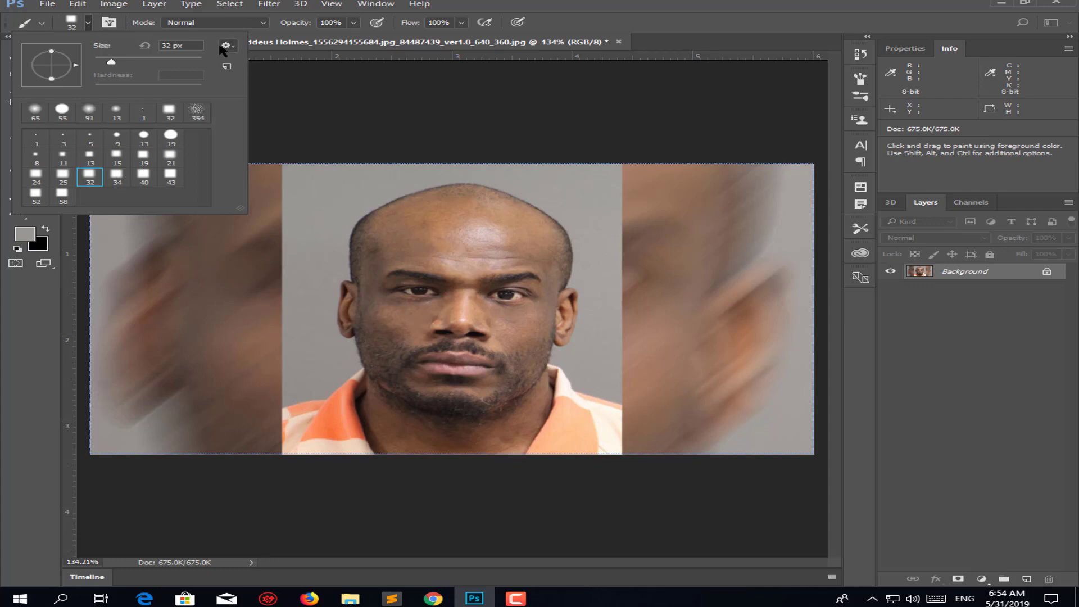
click(224, 47)
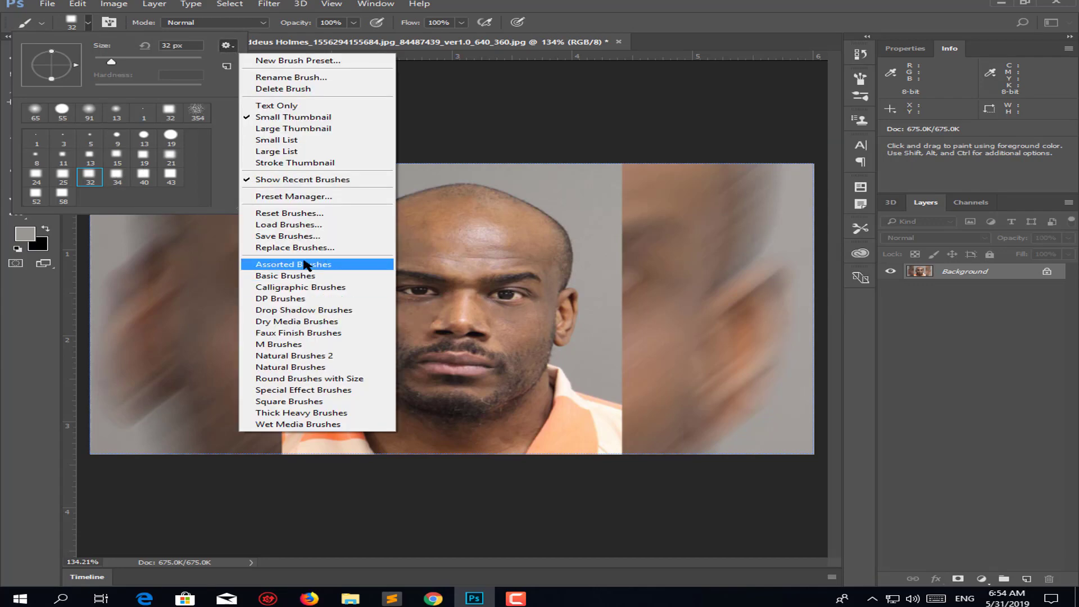
click(298, 264)
click(507, 220)
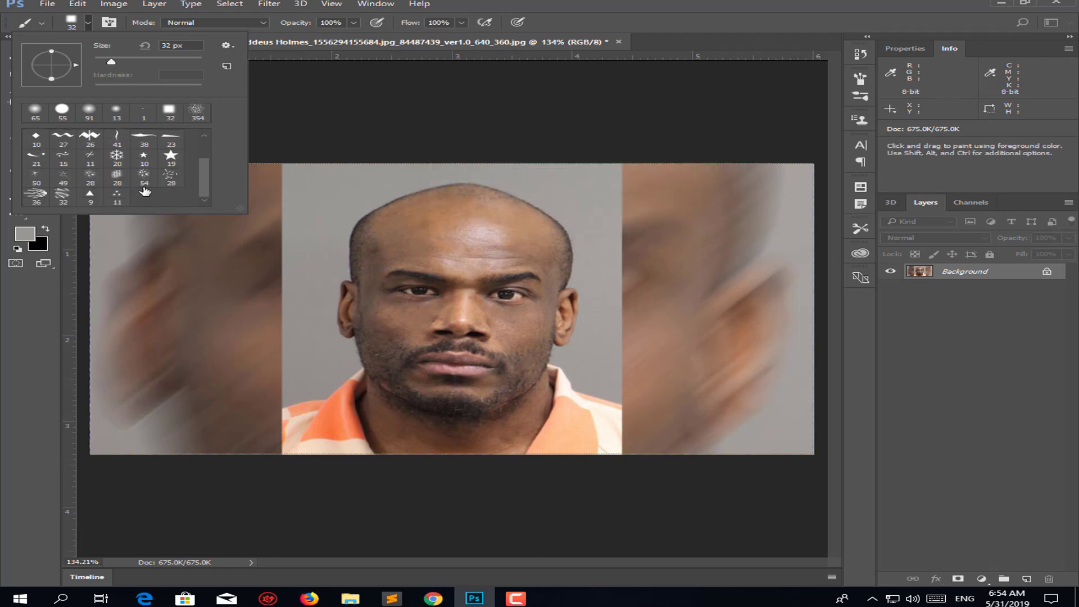
click(144, 138)
click(545, 184)
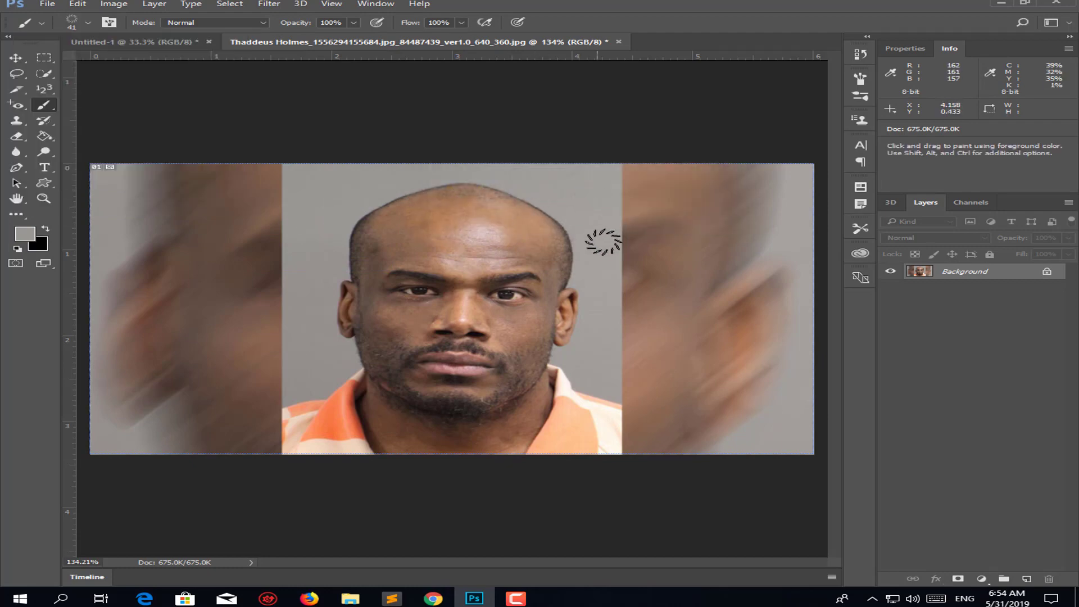
key(ctrl)
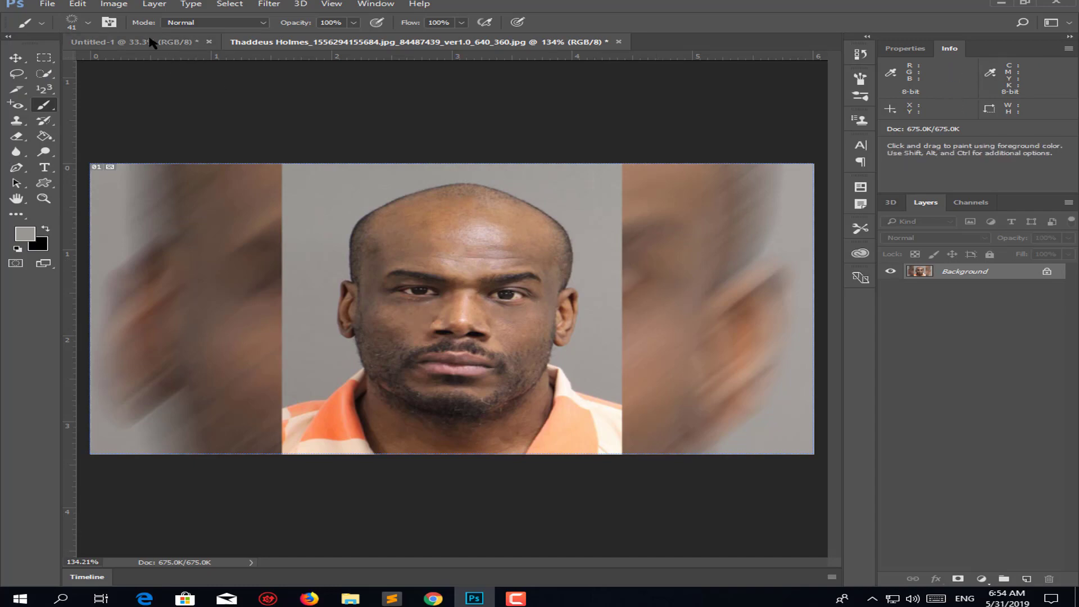
In the blank Untitled-1 document, set the foreground colour to saturated yellow
click(149, 41)
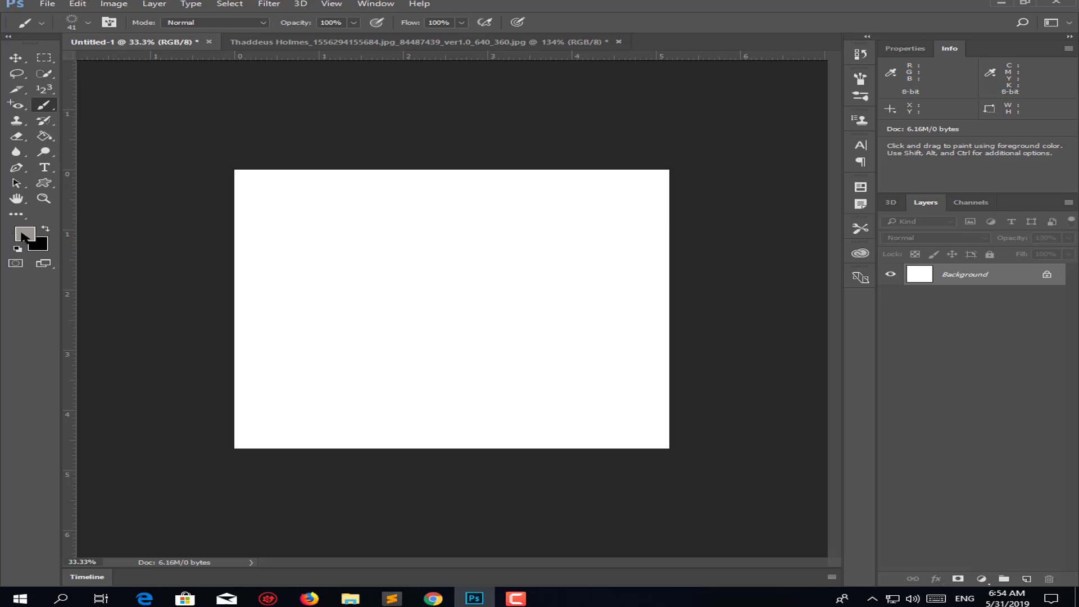
click(22, 235)
click(436, 195)
click(352, 246)
click(378, 155)
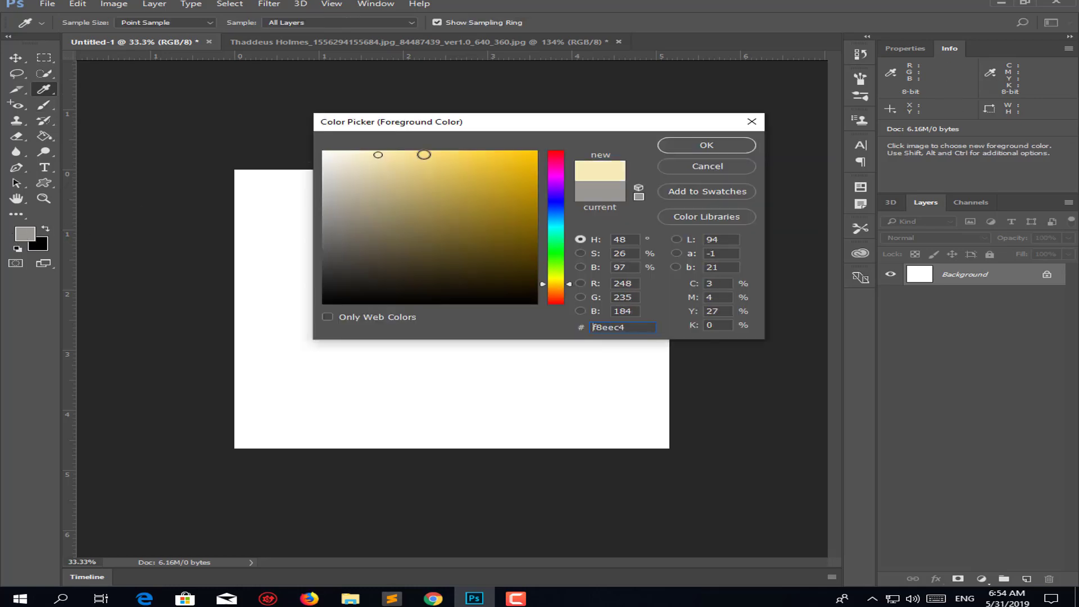
drag(423, 154, 605, 154)
click(706, 147)
Choose the 26 px wavy brush tip and enlarge it to 259 px
key(b)
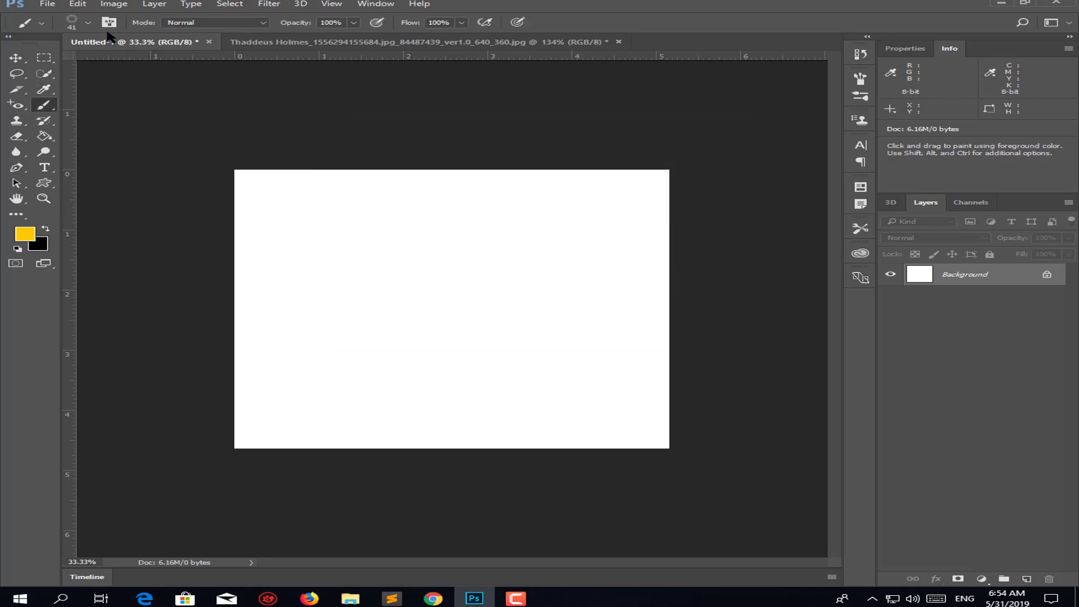
click(88, 22)
click(85, 161)
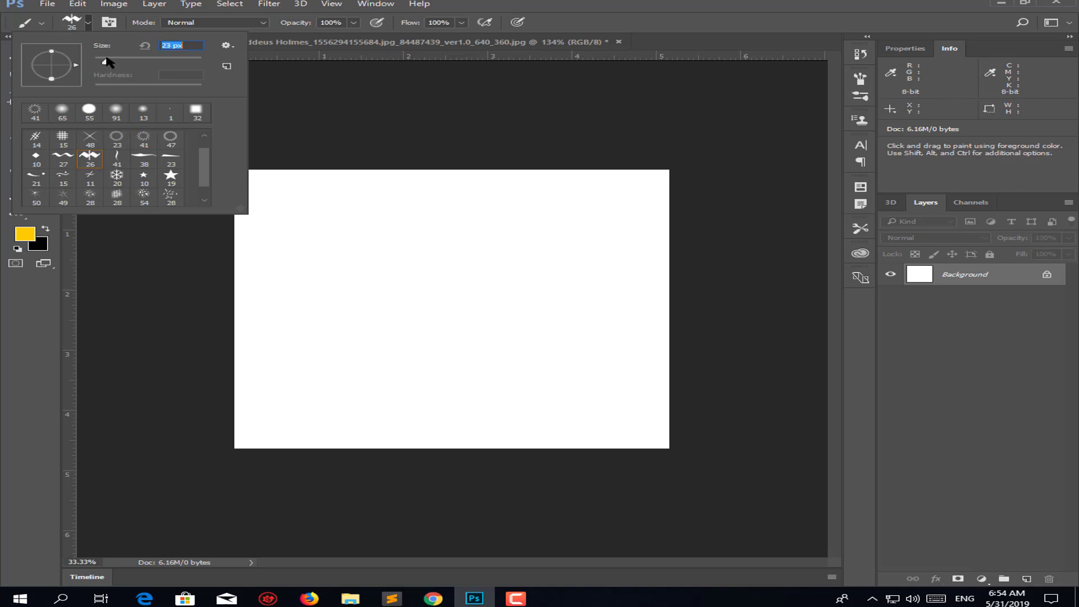
click(175, 64)
Stamp about thirty yellow winged shapes across the centre, edges and corners of the canvas
click(432, 260)
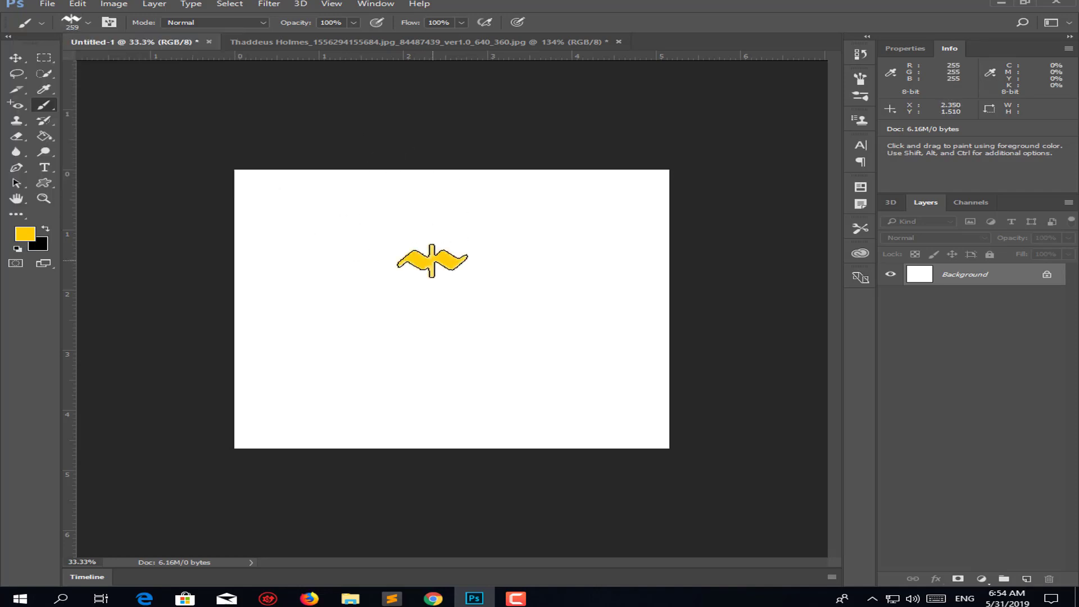
click(443, 328)
click(531, 272)
click(555, 347)
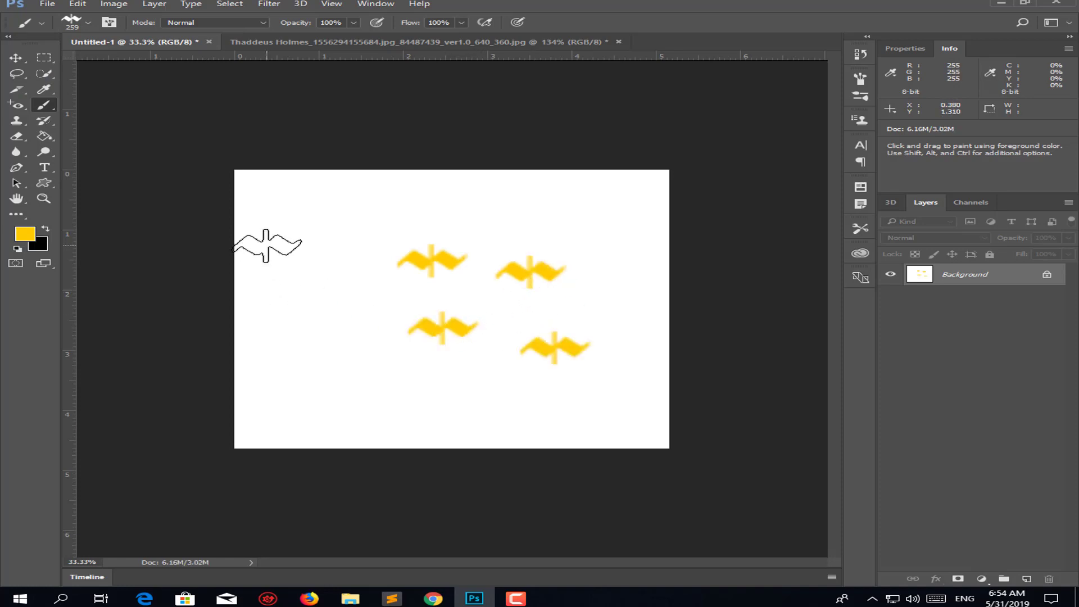
click(266, 246)
click(289, 349)
click(416, 202)
click(427, 382)
click(357, 313)
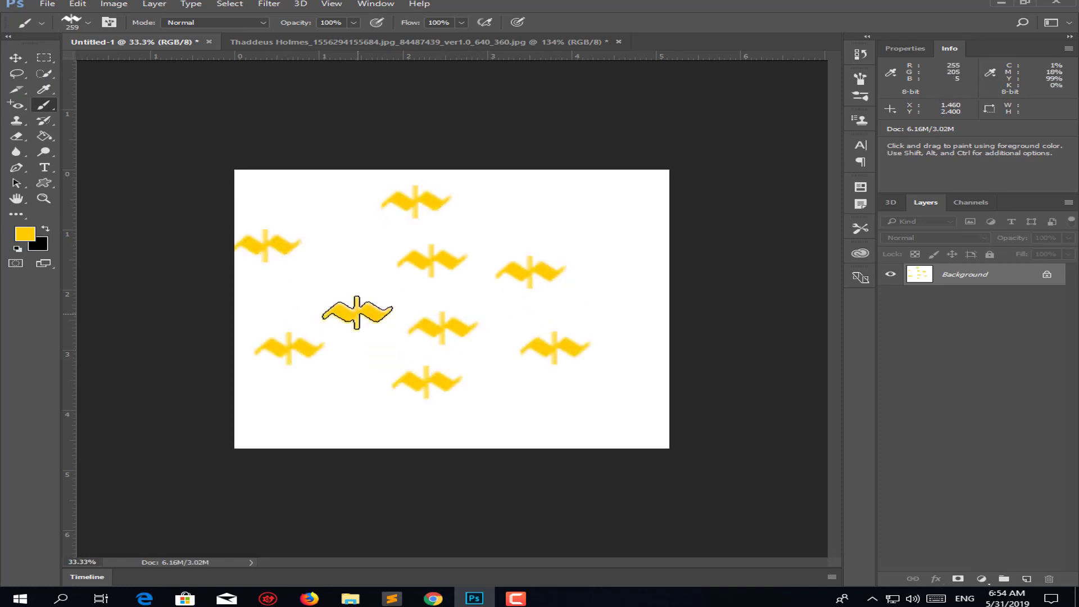
click(540, 217)
click(603, 312)
click(305, 194)
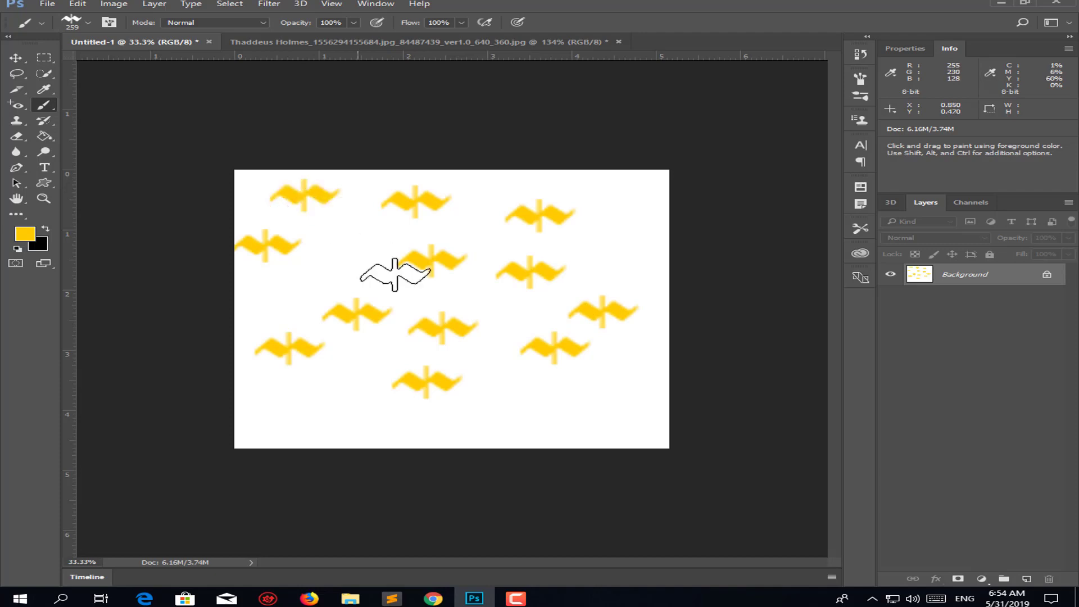
click(549, 408)
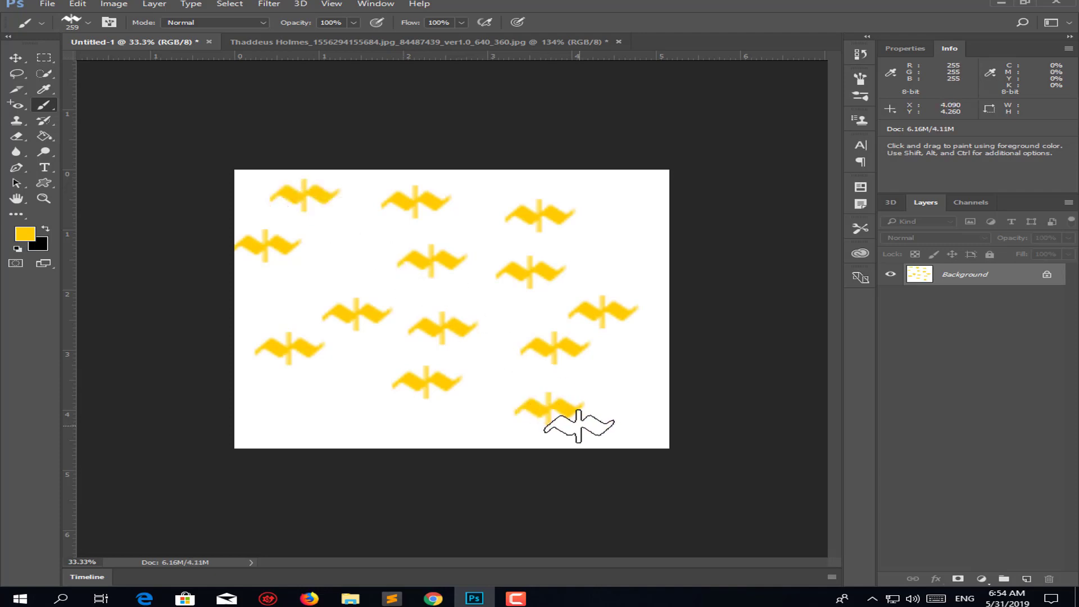
click(315, 416)
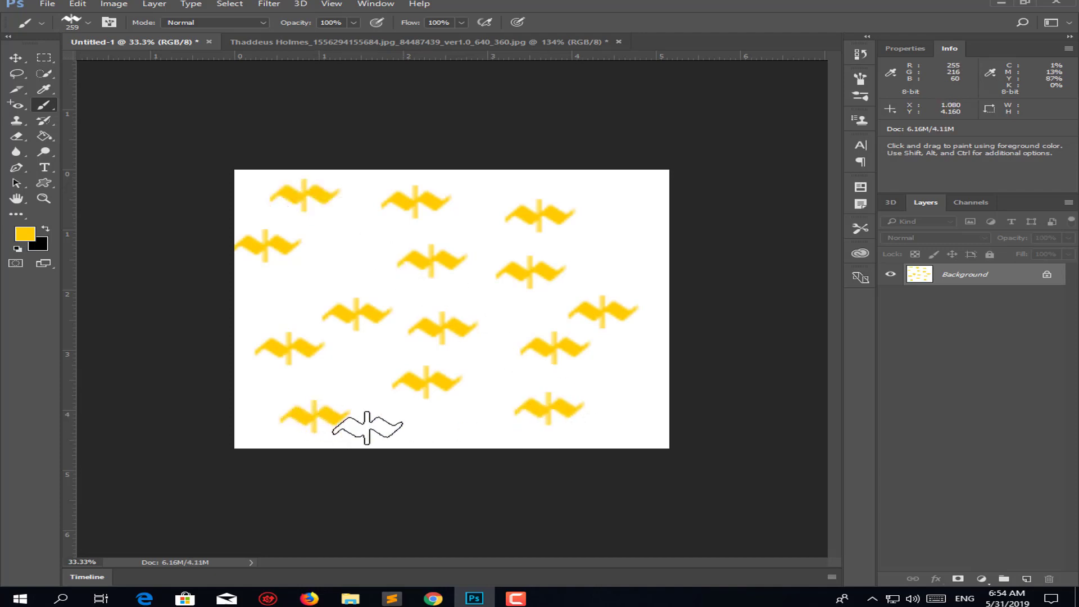
click(415, 429)
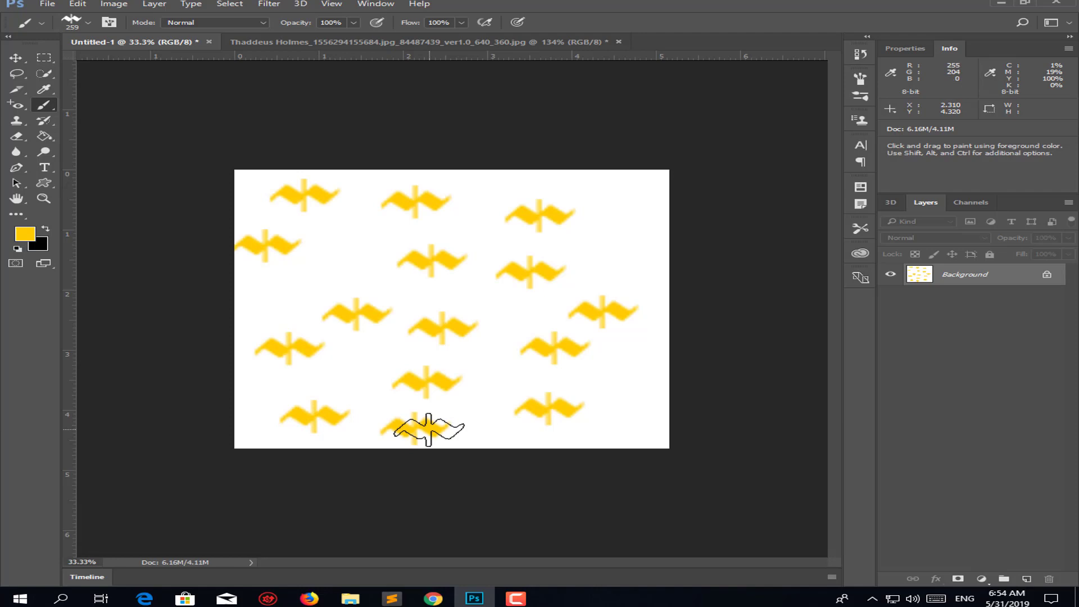
click(624, 225)
click(508, 177)
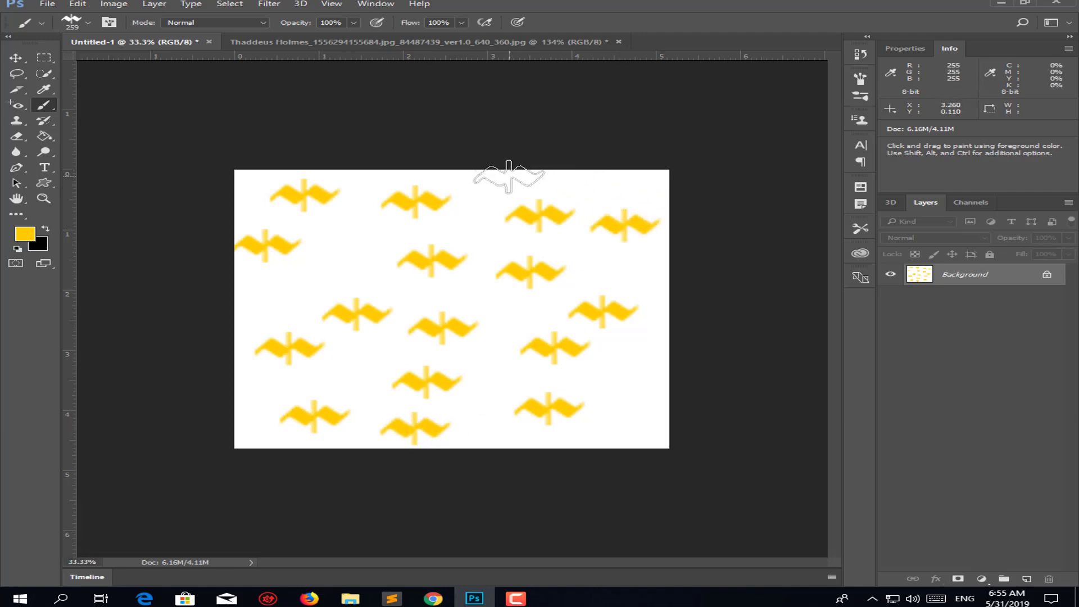
click(614, 192)
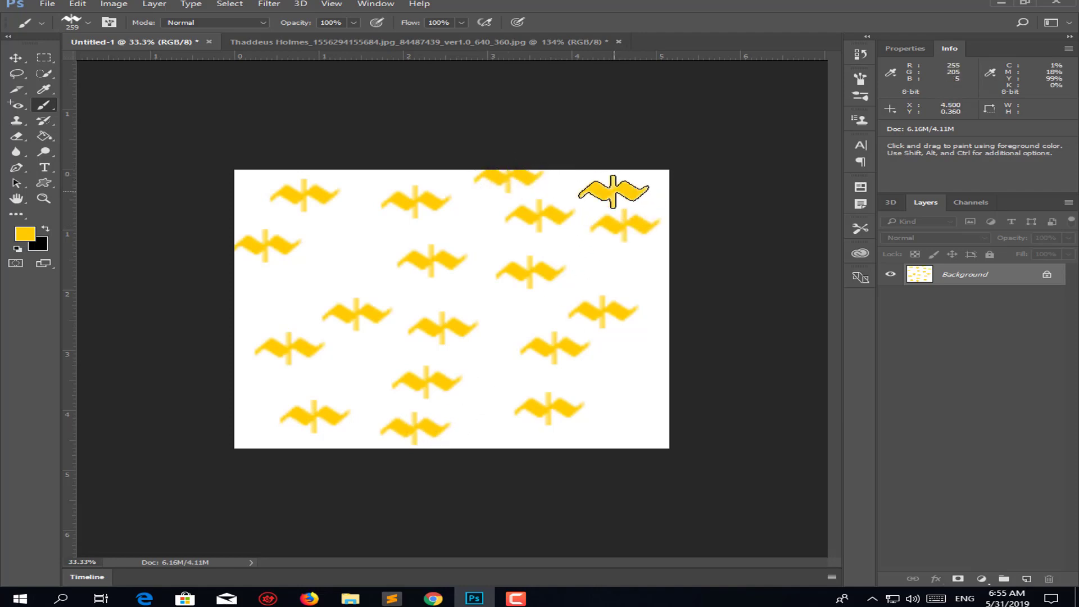
click(348, 253)
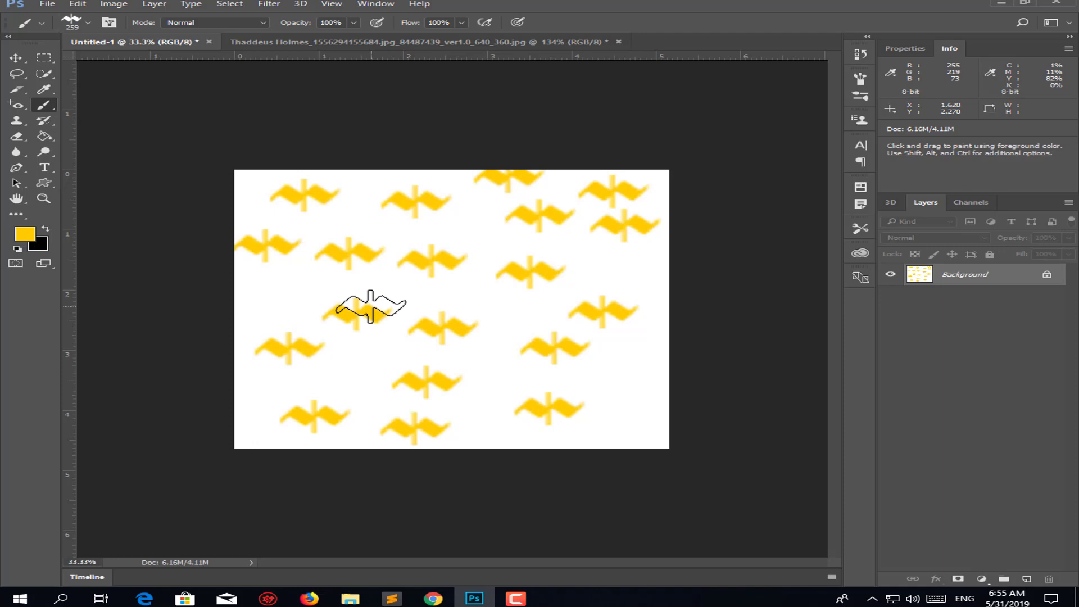
click(273, 297)
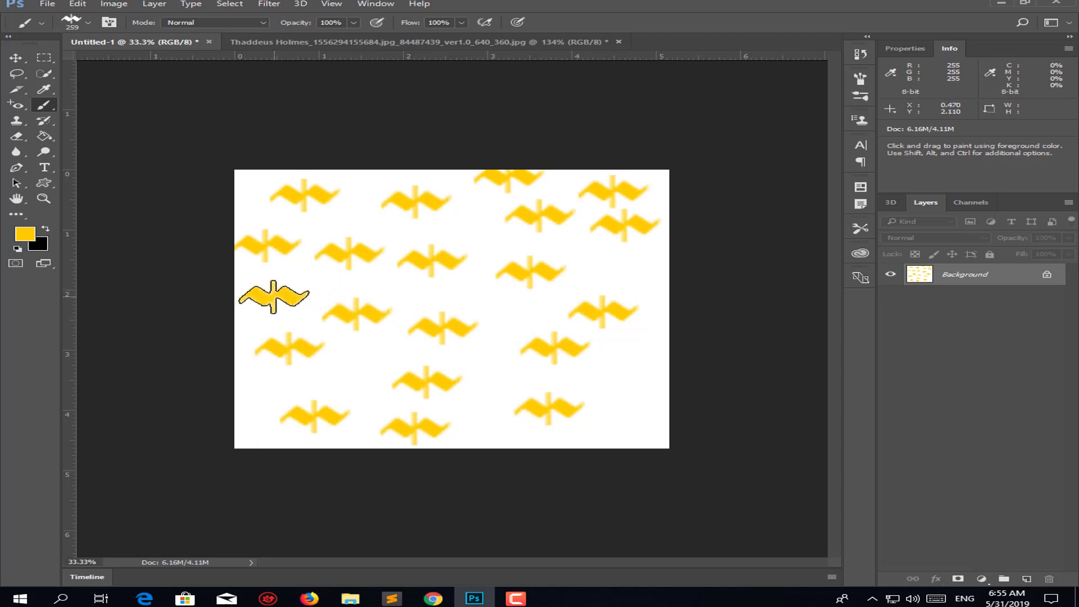
click(454, 293)
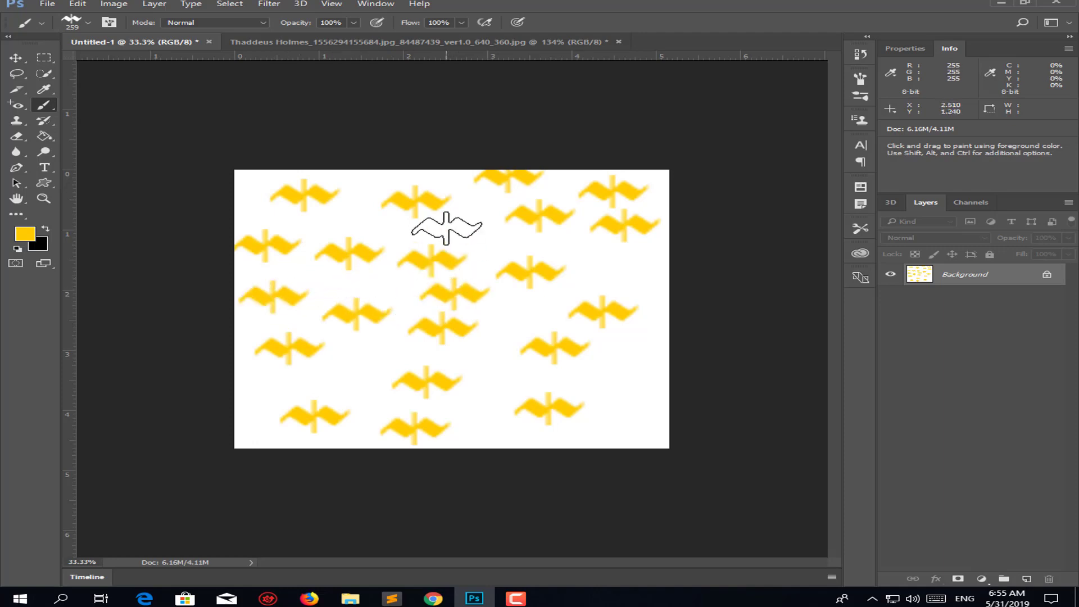
click(447, 228)
click(488, 242)
click(587, 255)
click(632, 281)
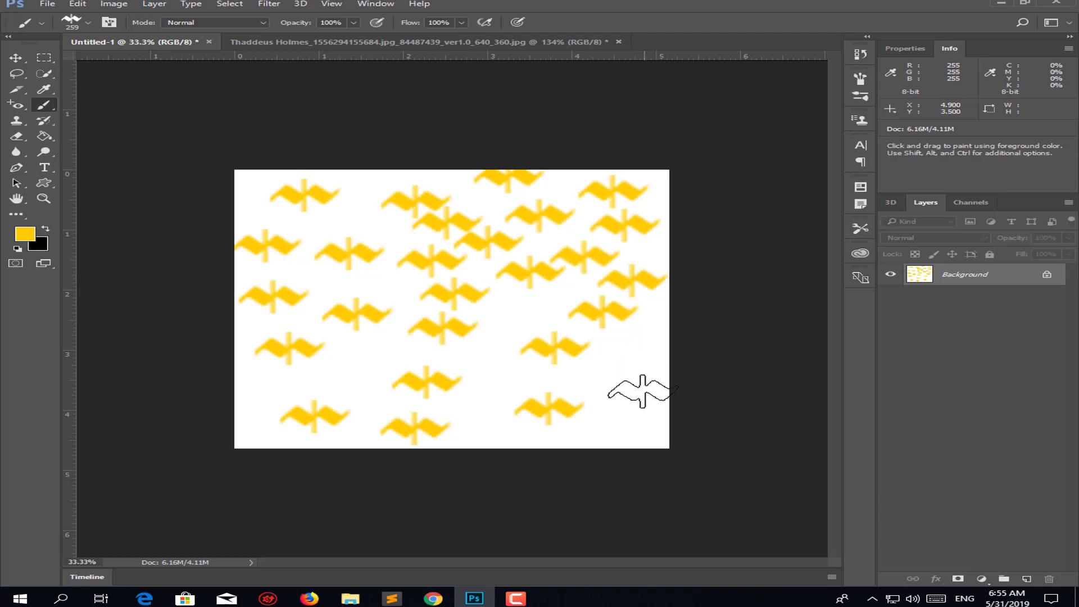
click(641, 393)
click(517, 308)
click(495, 378)
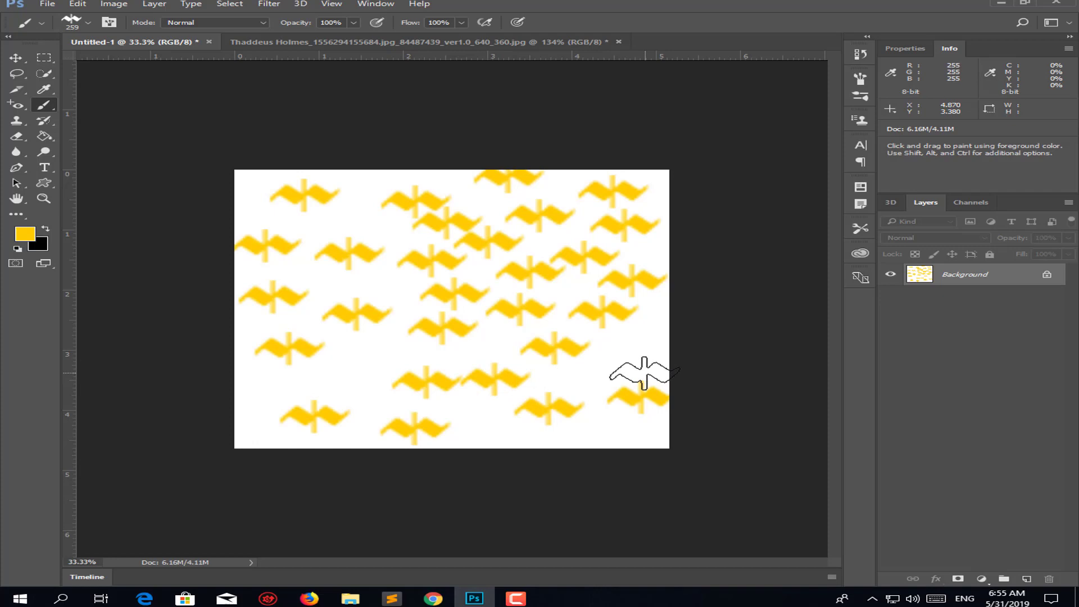
right_click(44, 105)
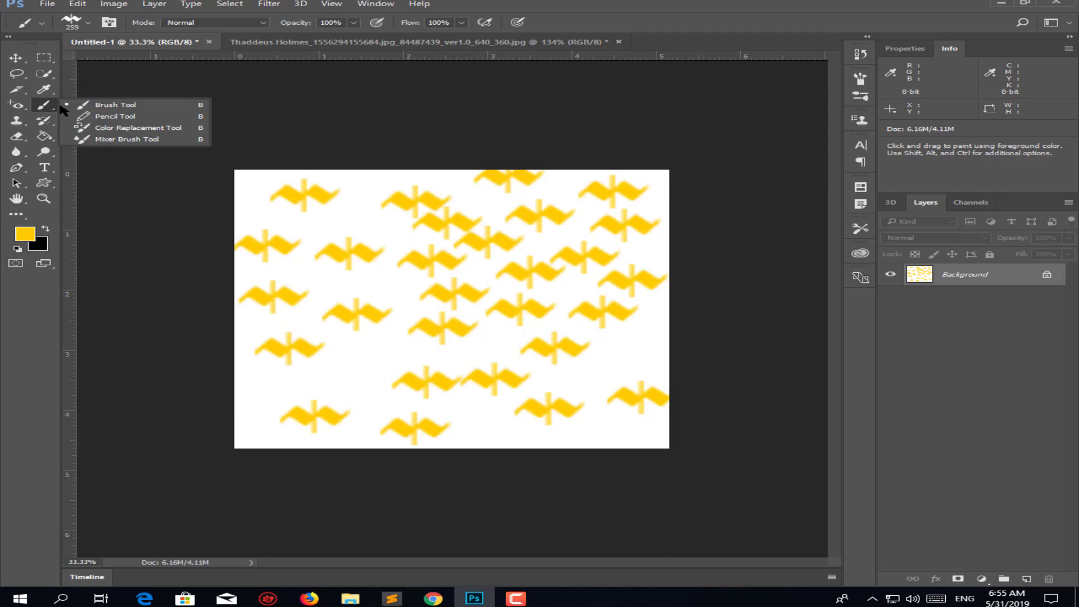
Select the grid-pattern brush preset and enlarge it to 174 px
click(62, 105)
right_click(39, 105)
click(123, 105)
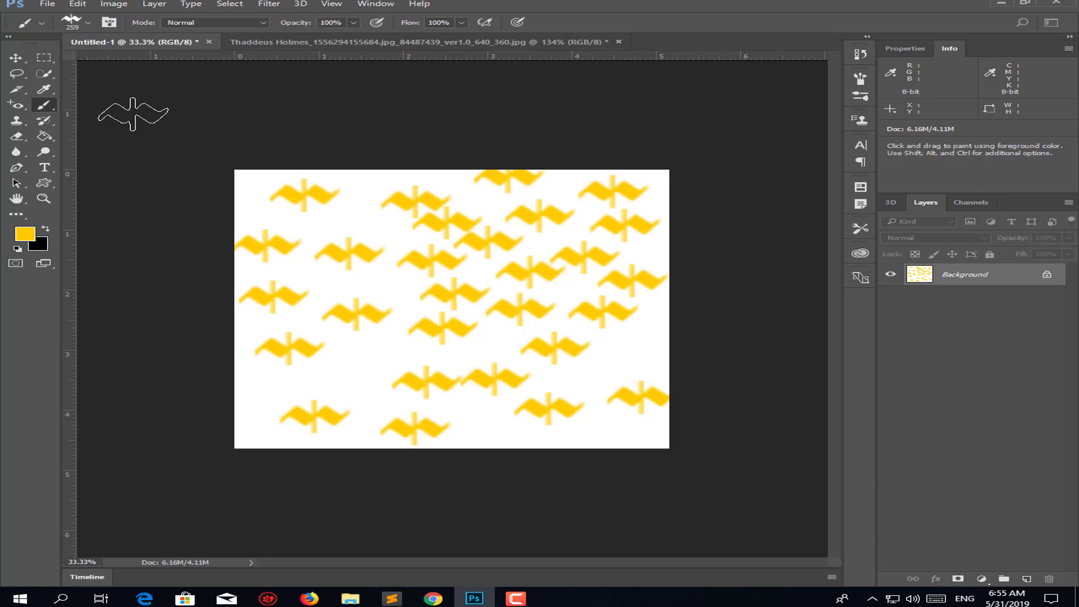
click(88, 23)
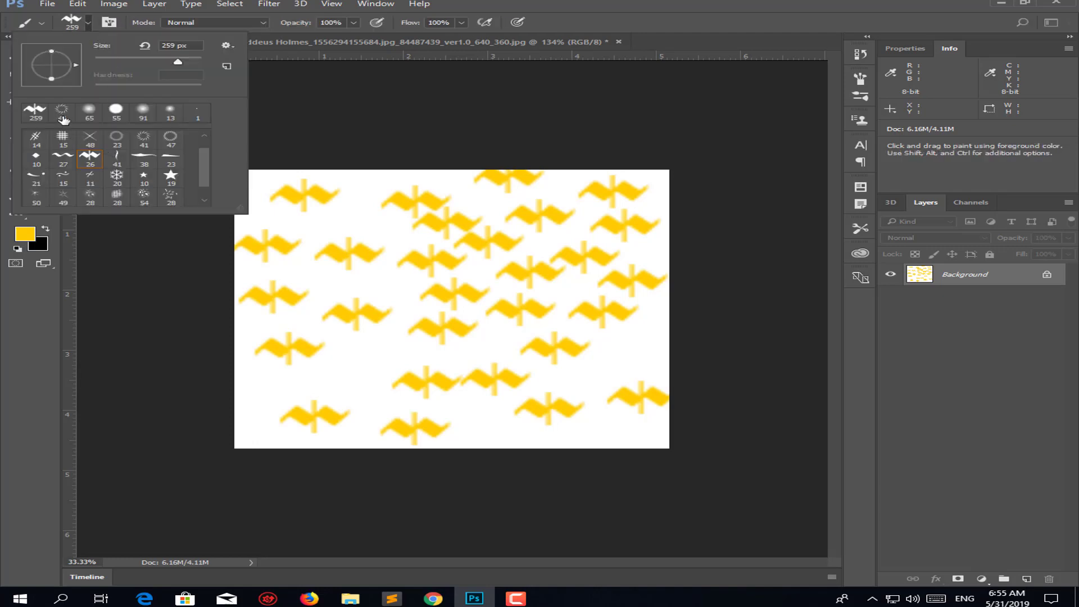
click(63, 143)
click(354, 228)
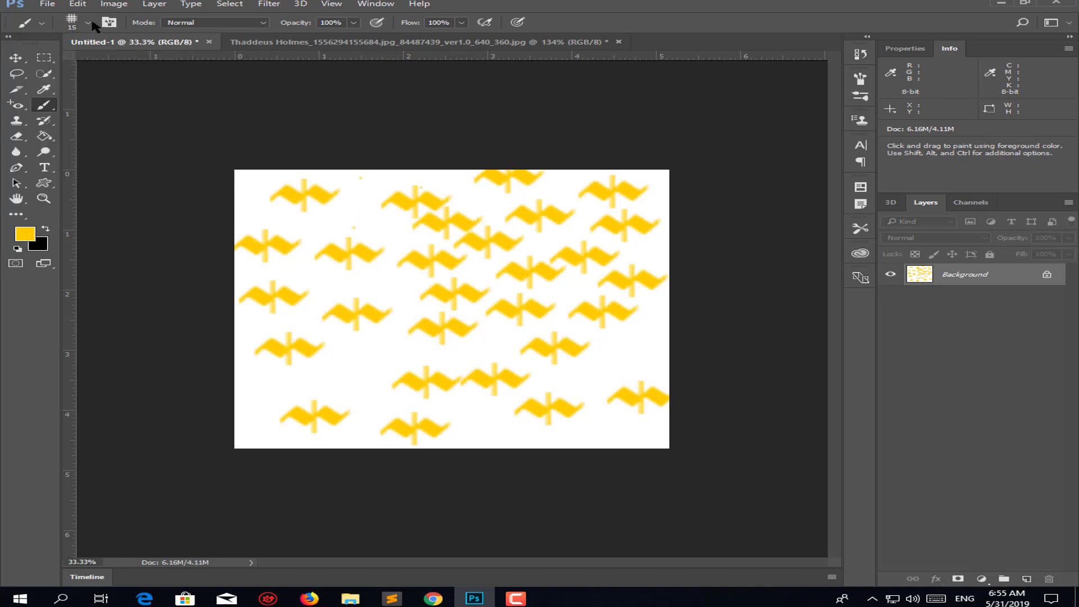
click(90, 24)
drag(152, 72, 172, 71)
click(341, 216)
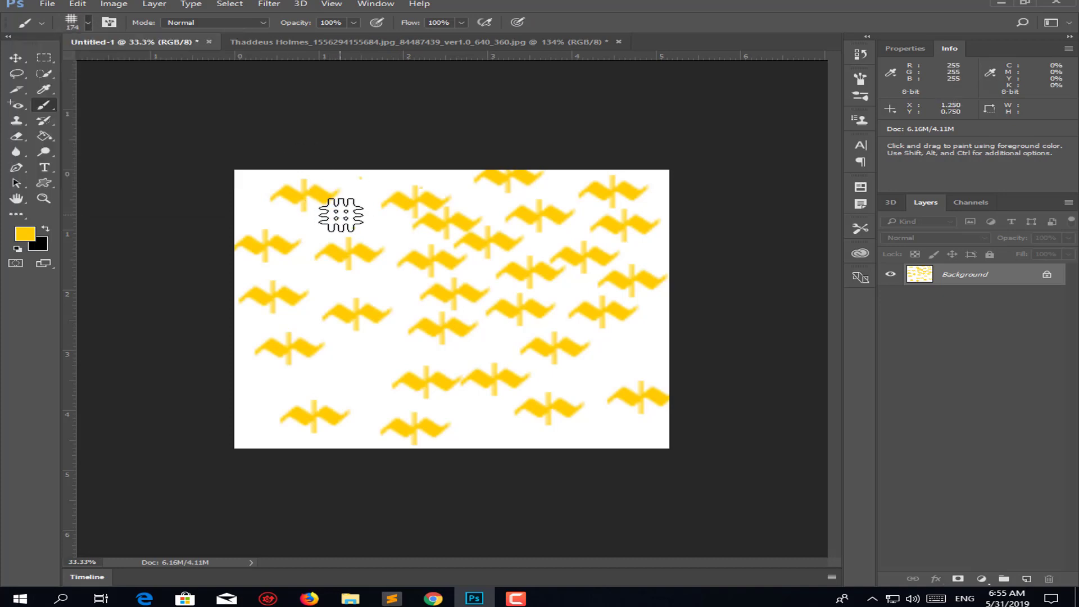
Stamp about a dozen faded yellow grids across the canvas among the winged shapes
click(362, 190)
click(382, 230)
click(405, 244)
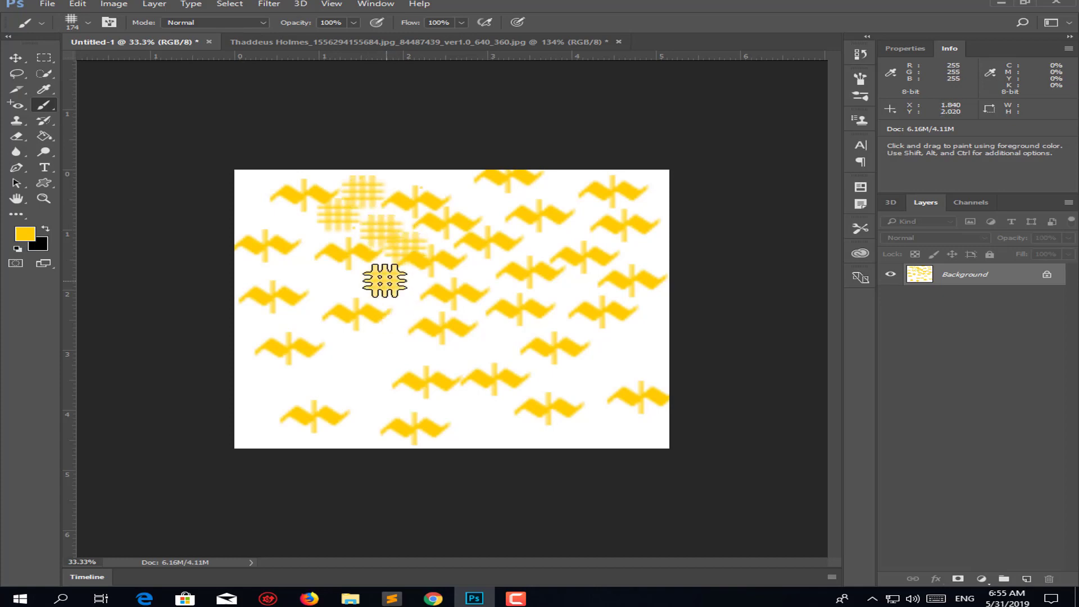
click(305, 282)
click(366, 337)
click(359, 376)
click(422, 340)
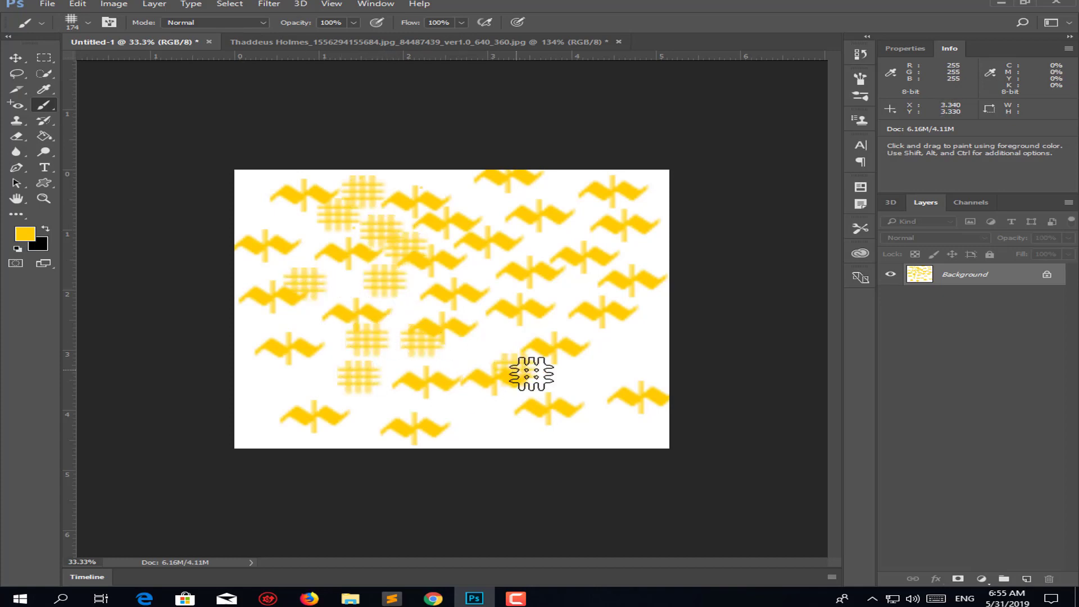
click(587, 359)
click(607, 383)
click(506, 323)
click(608, 334)
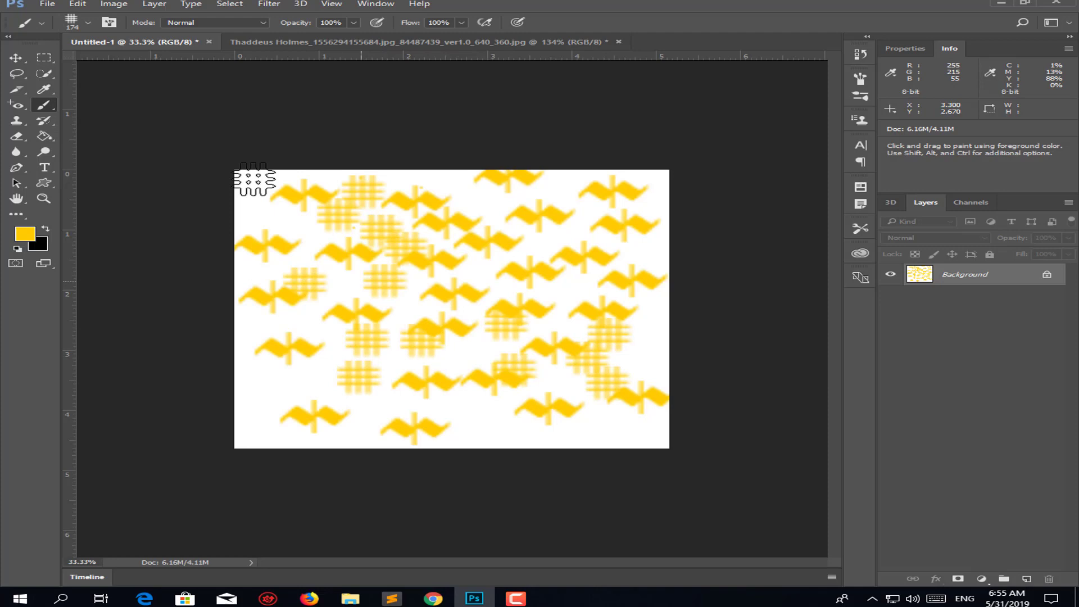
click(87, 22)
scroll(139, 183, up, 1)
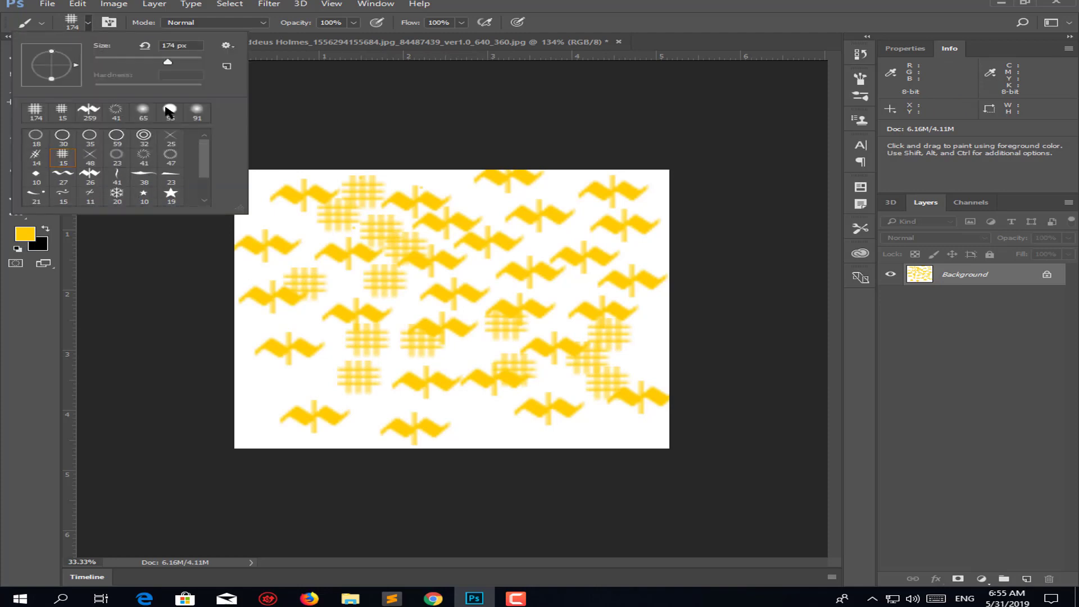
Replace the current brush presets with the M Brushes library
click(226, 45)
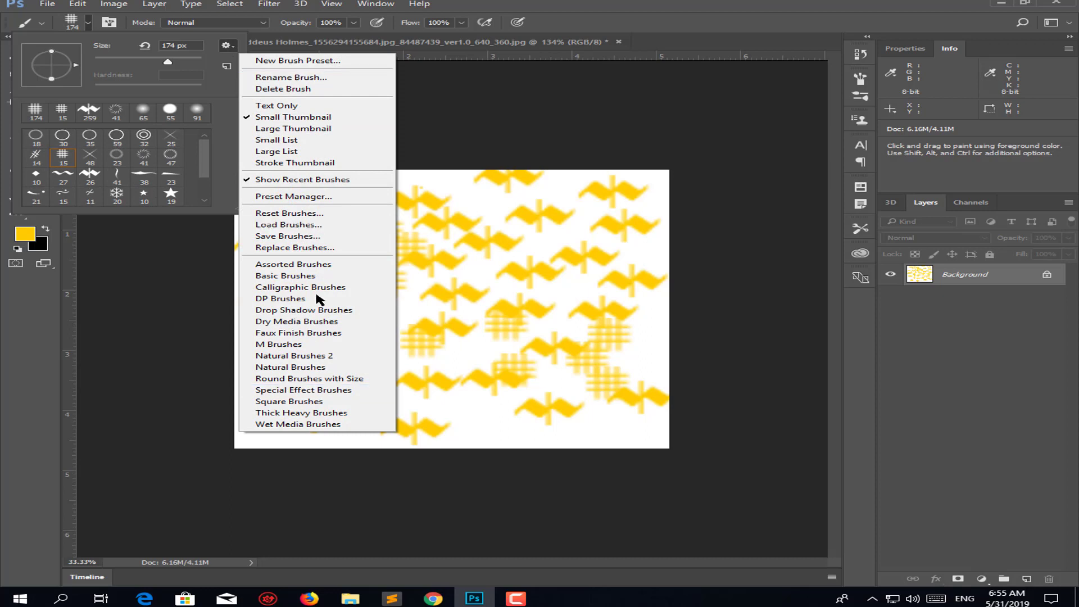
click(325, 263)
click(516, 219)
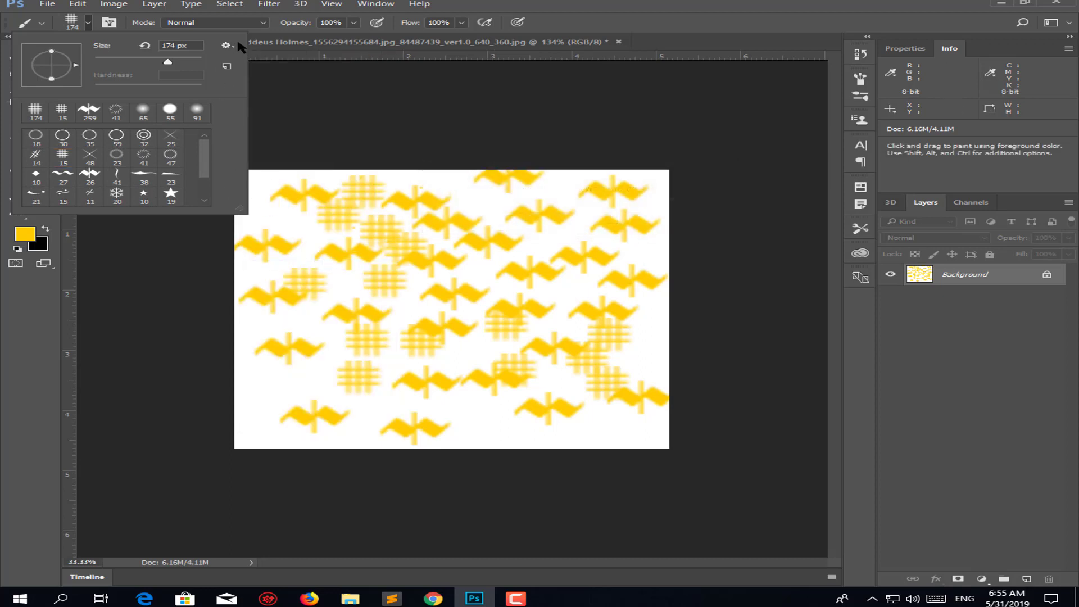
click(227, 45)
click(308, 344)
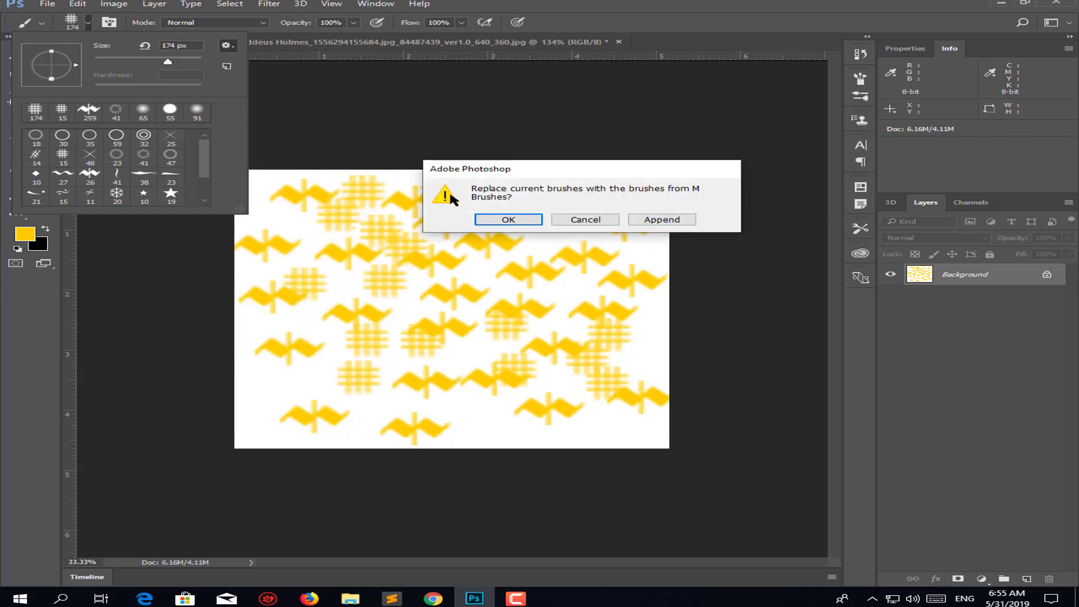
click(486, 219)
Paint a faint textured yellow stroke near the top with brush 44 at 202 px
click(171, 177)
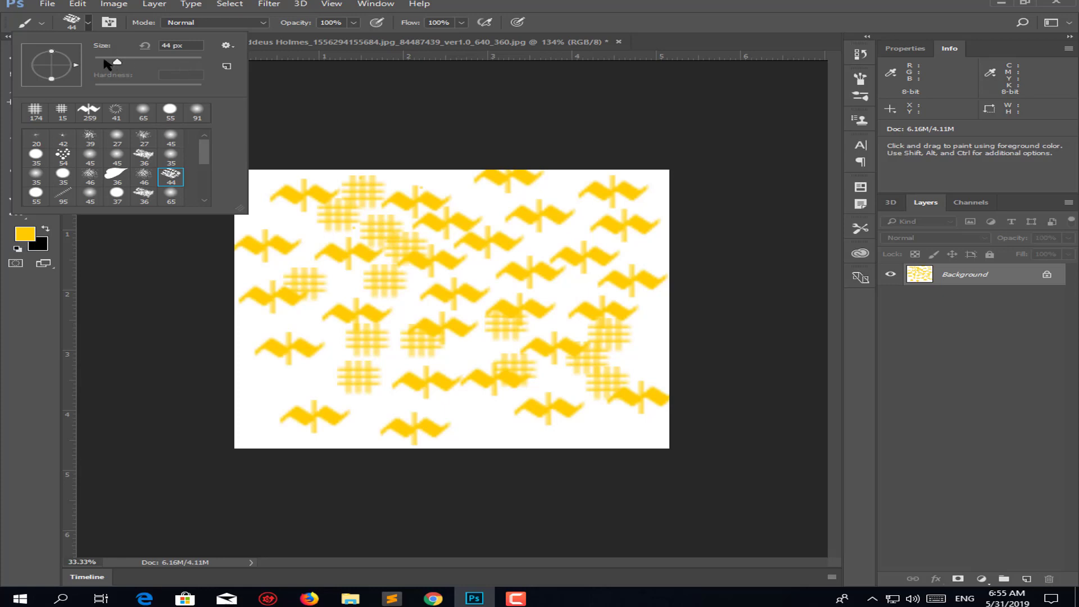
drag(116, 63, 168, 59)
mouse_move(434, 181)
mouse_down()
mouse_move(528, 185)
mouse_move(668, 311)
mouse_move(643, 356)
mouse_up()
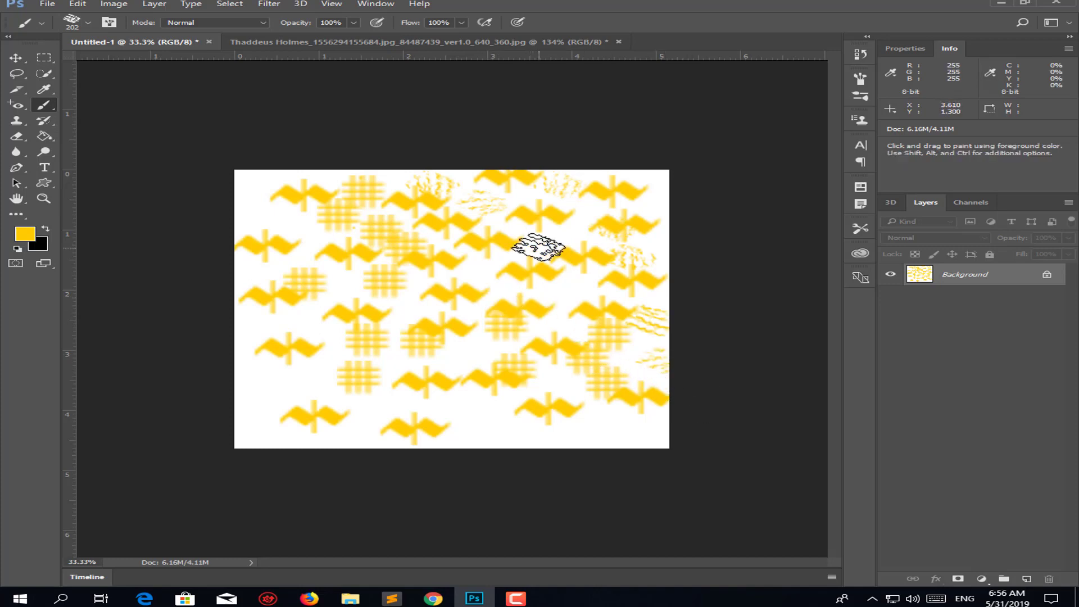
Switch to the Pencil tool and undo the textured strokes
right_click(44, 108)
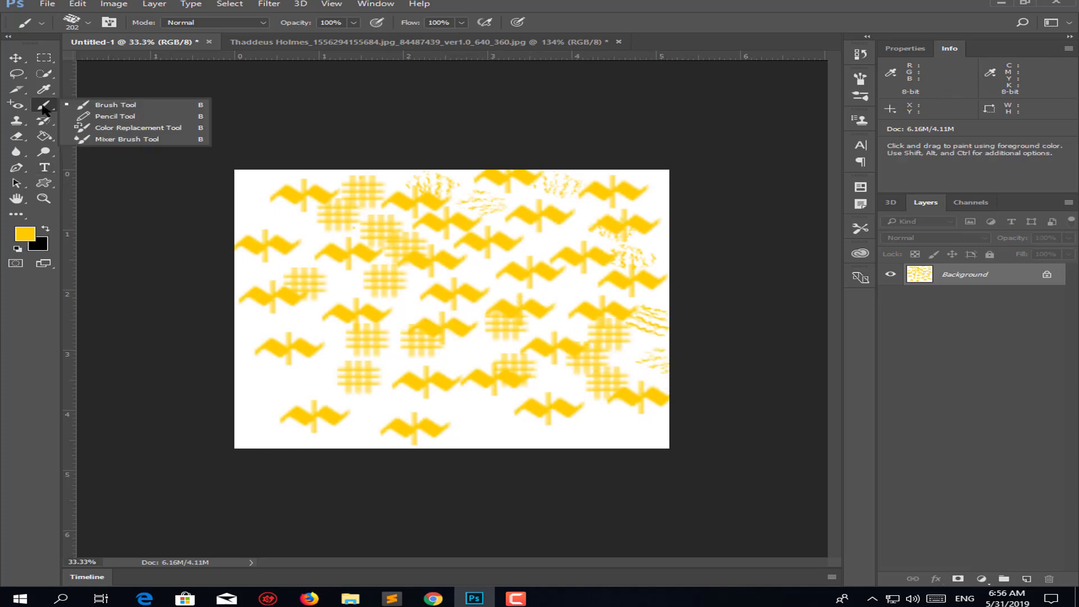
click(96, 118)
key(ctrl+alt+z)
key(ctrl+alt+z)
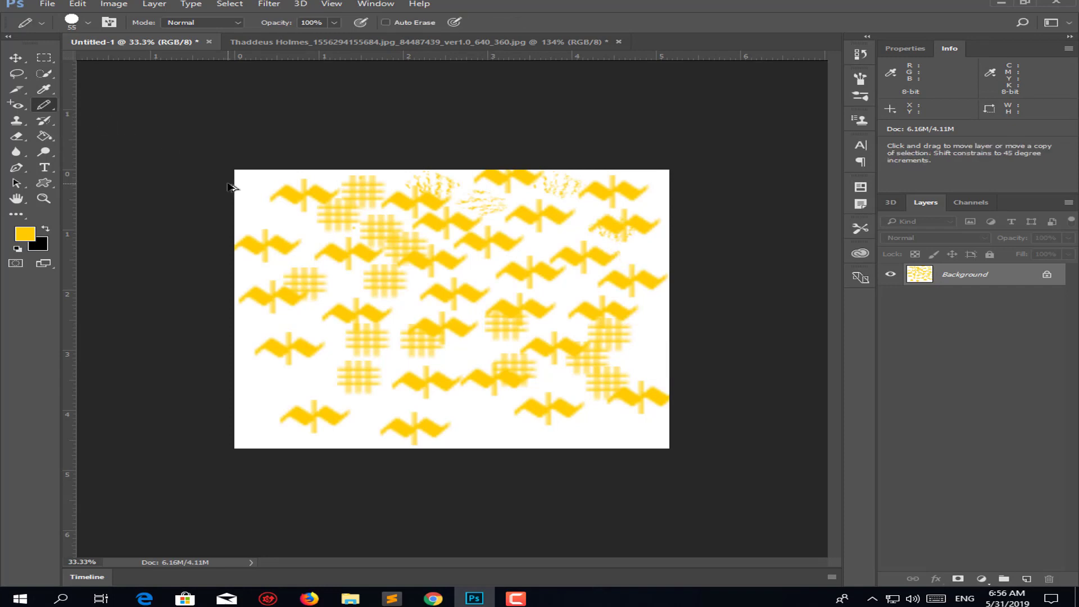
key(ctrl+alt+z)
key(ctrl+alt+z)
key(ctrl+alt+z)
key(ctrl+alt+z)
key(ctrl+alt+z)
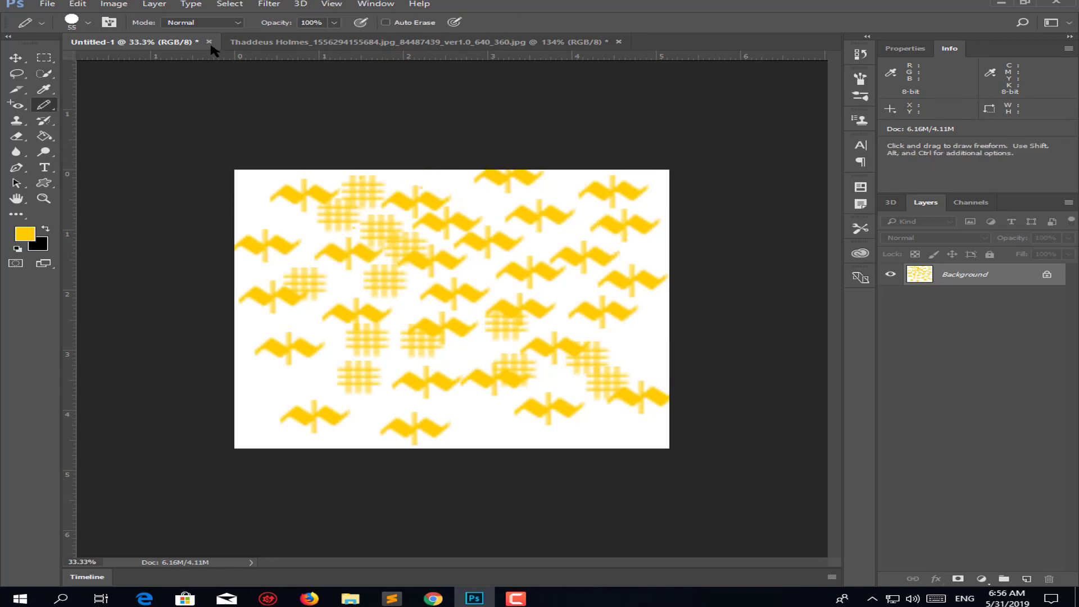
Close Untitled-1 without saving and create a new blank white document
click(209, 42)
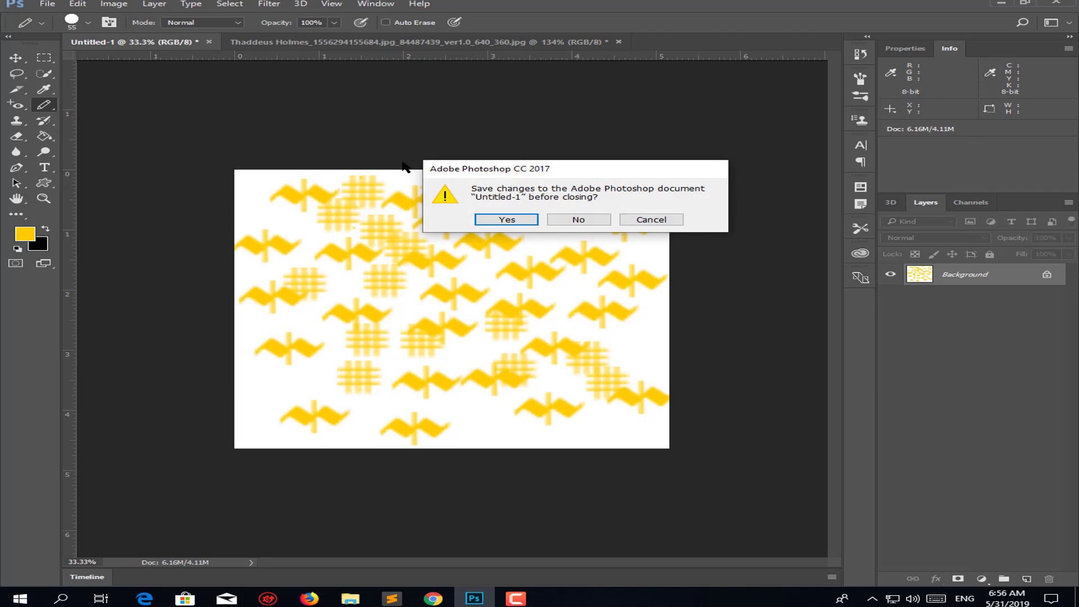
click(568, 221)
click(48, 4)
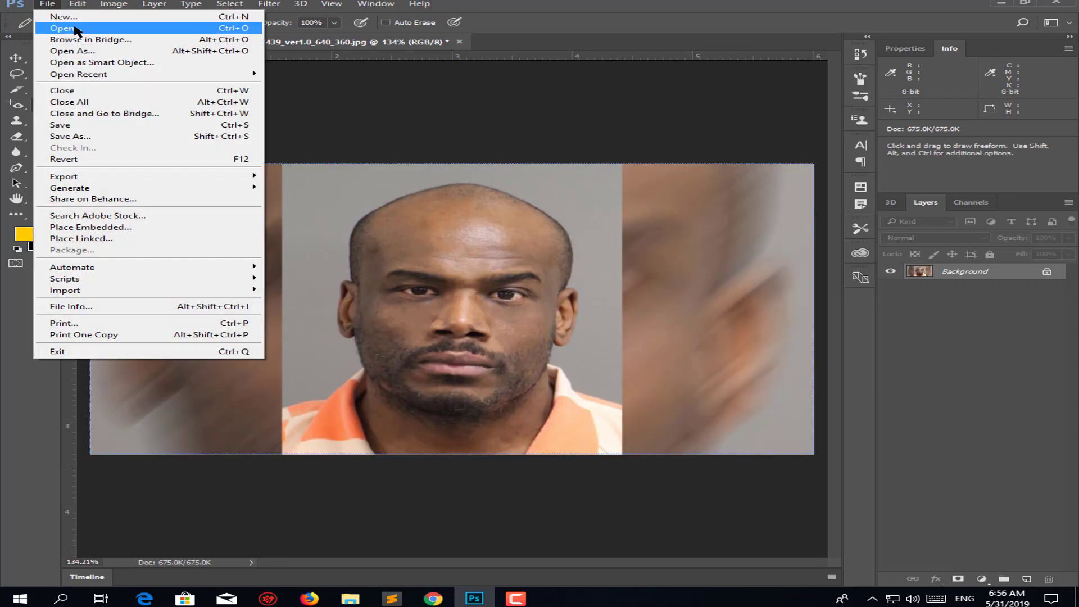
key(Escape)
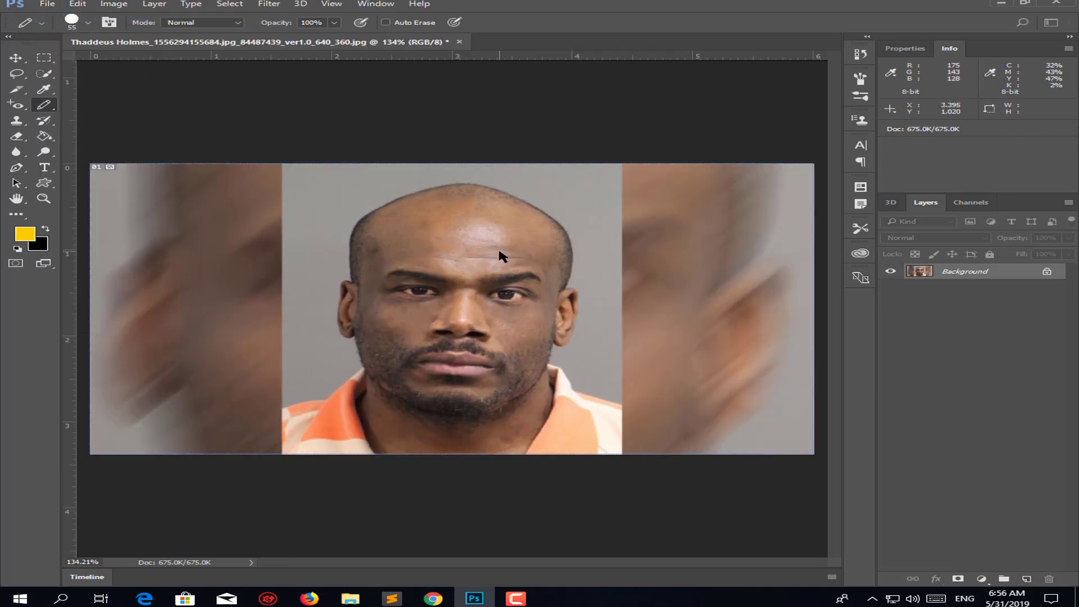
key(ctrl+n)
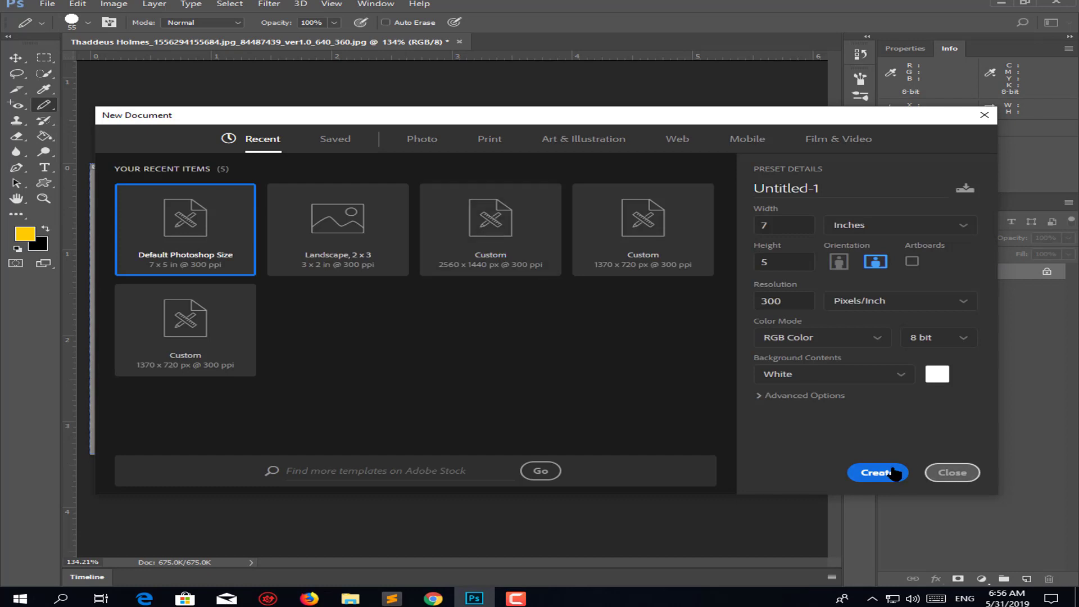
click(868, 471)
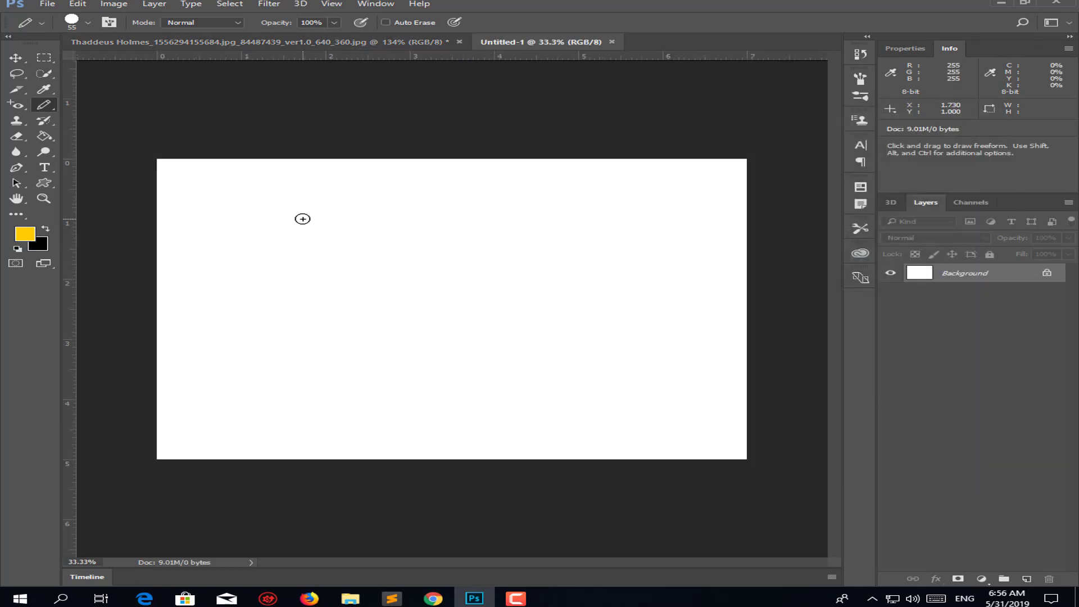
Pencil a yellow swirl with a solid blob, two top lines and a leaf-shaped curve
right_click(45, 107)
click(293, 299)
mouse_move(300, 295)
mouse_down()
mouse_move(440, 322)
mouse_move(525, 288)
mouse_move(448, 247)
mouse_move(450, 289)
mouse_move(498, 292)
mouse_move(475, 264)
mouse_move(452, 277)
mouse_up()
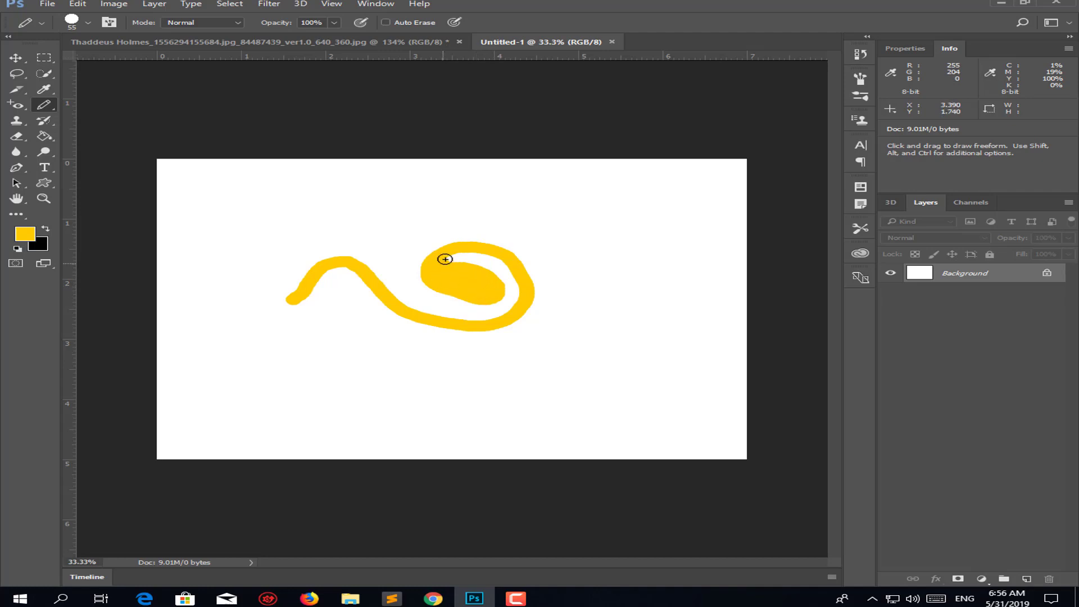
mouse_move(445, 259)
mouse_down()
mouse_move(489, 258)
mouse_move(504, 287)
mouse_up()
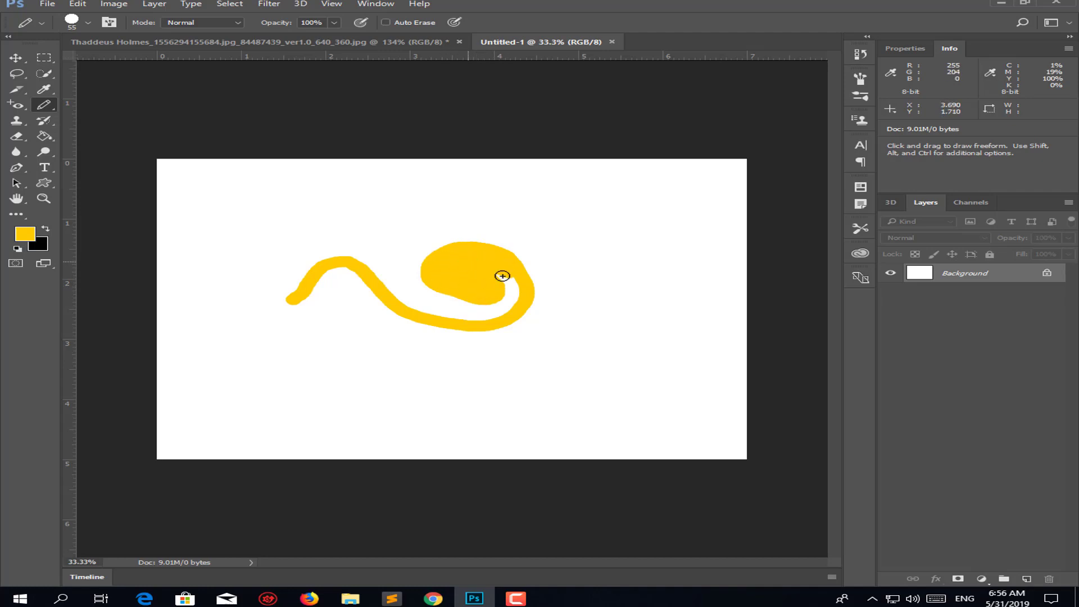
drag(266, 187, 589, 202)
drag(309, 222, 588, 222)
mouse_move(315, 377)
mouse_down()
mouse_move(686, 268)
mouse_move(616, 362)
mouse_up()
Shrink the pencil to 17 px and draw a thin yellow squiggle
click(88, 23)
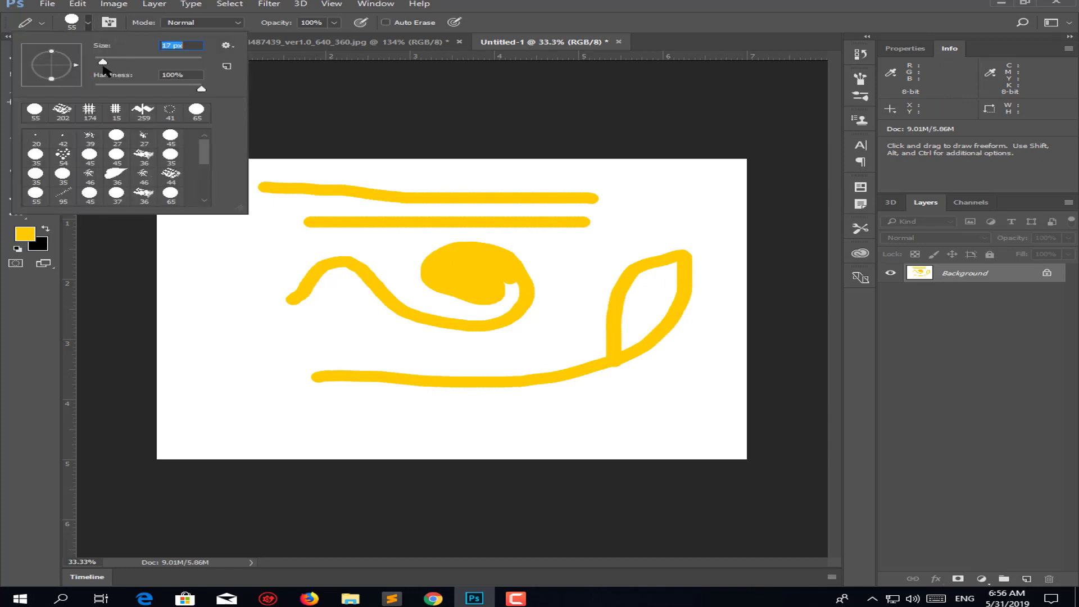
click(209, 271)
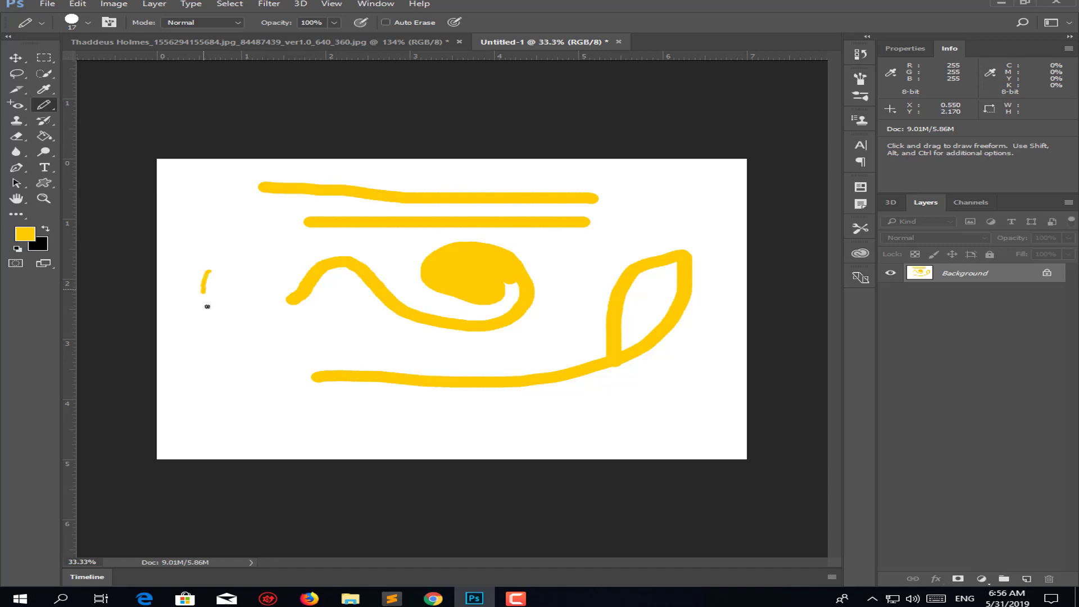
click(89, 23)
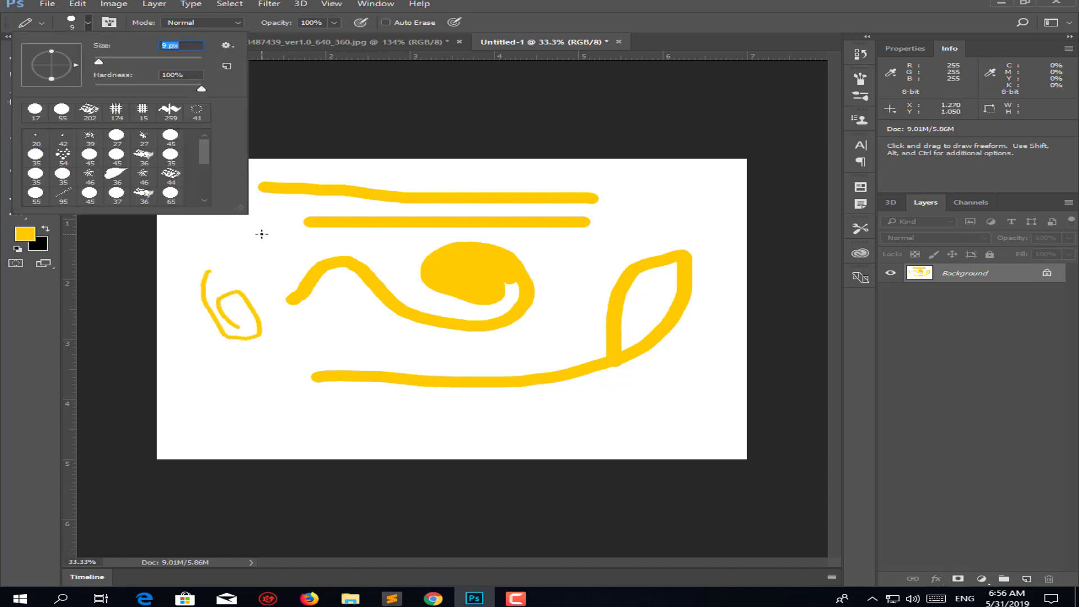
mouse_move(260, 234)
mouse_down()
mouse_move(260, 249)
mouse_move(367, 249)
mouse_up()
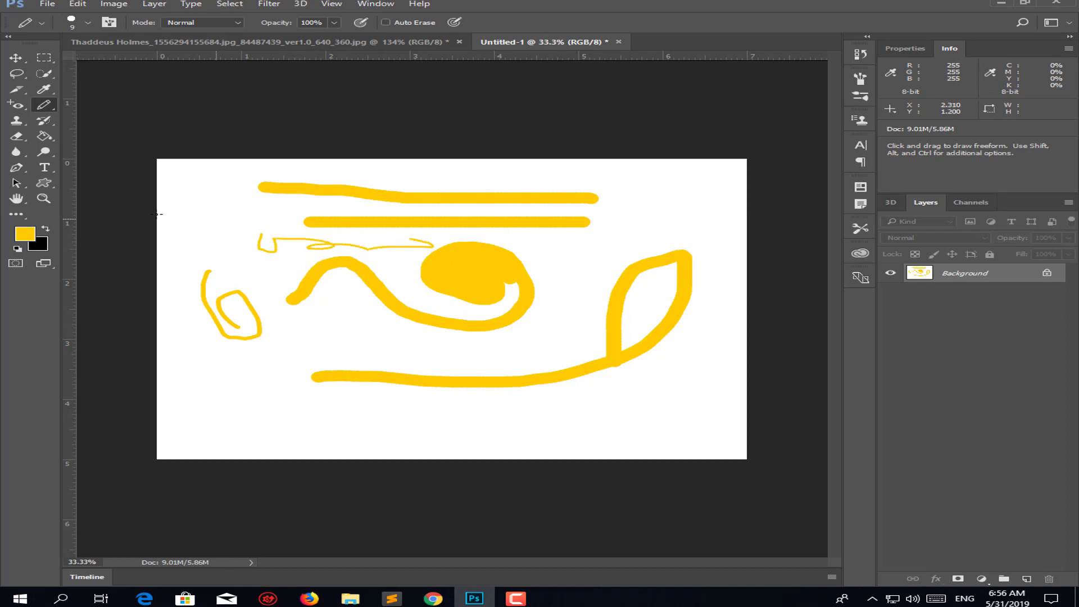
right_click(43, 104)
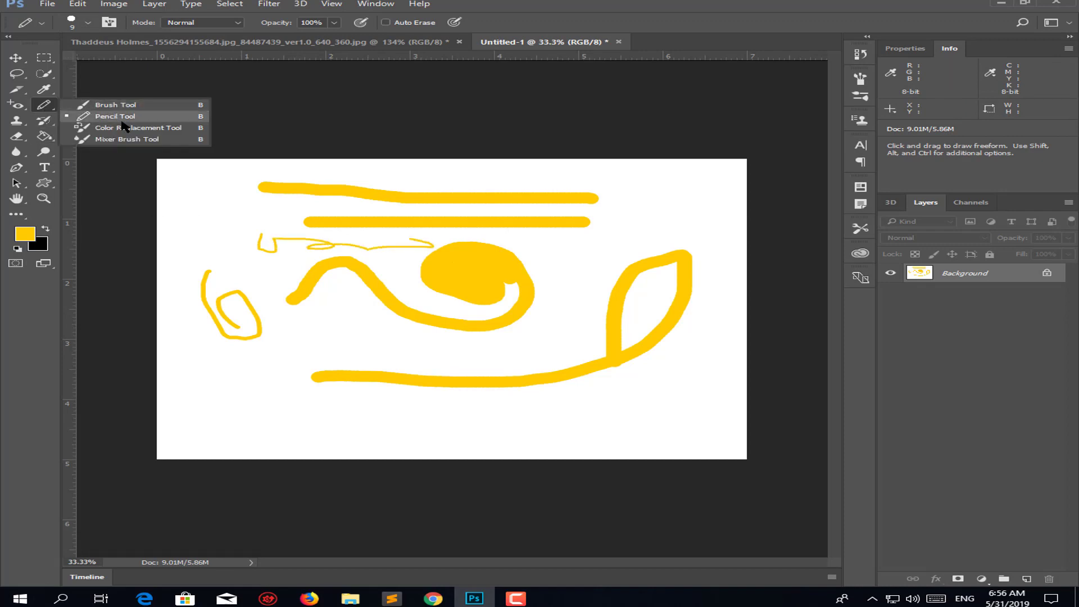
Undo the pencil strokes and set the colour-replacement brush to about 87 px
click(138, 127)
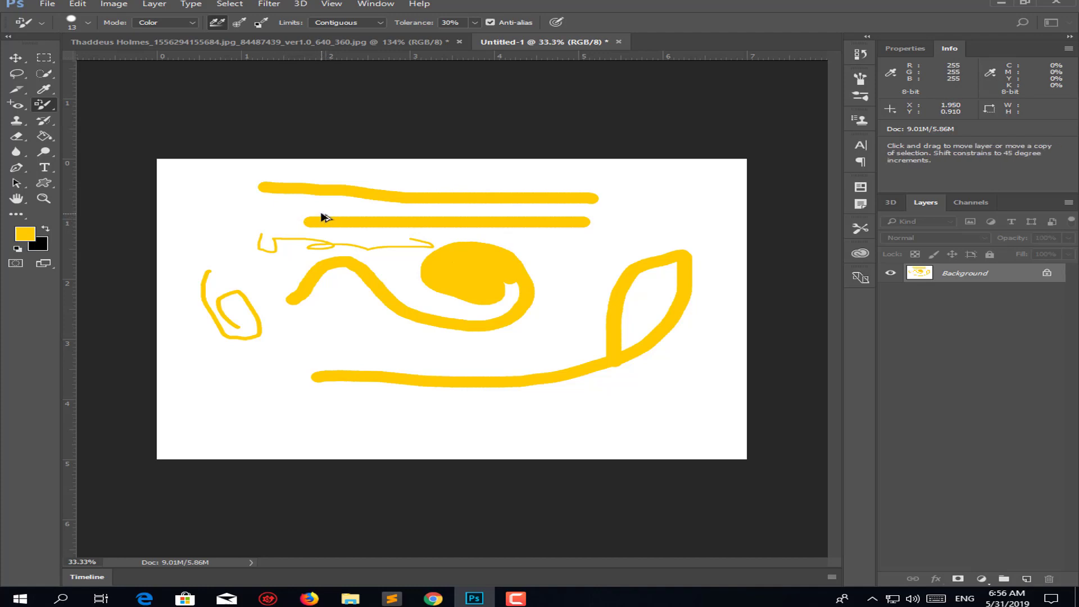
key(ctrl+alt+z)
key(ctrl+alt+z)
key(ctrl+alt+z)
key(ctrl+alt+z)
key(ctrl+alt+z)
key(ctrl+alt+z)
key(ctrl+alt+z)
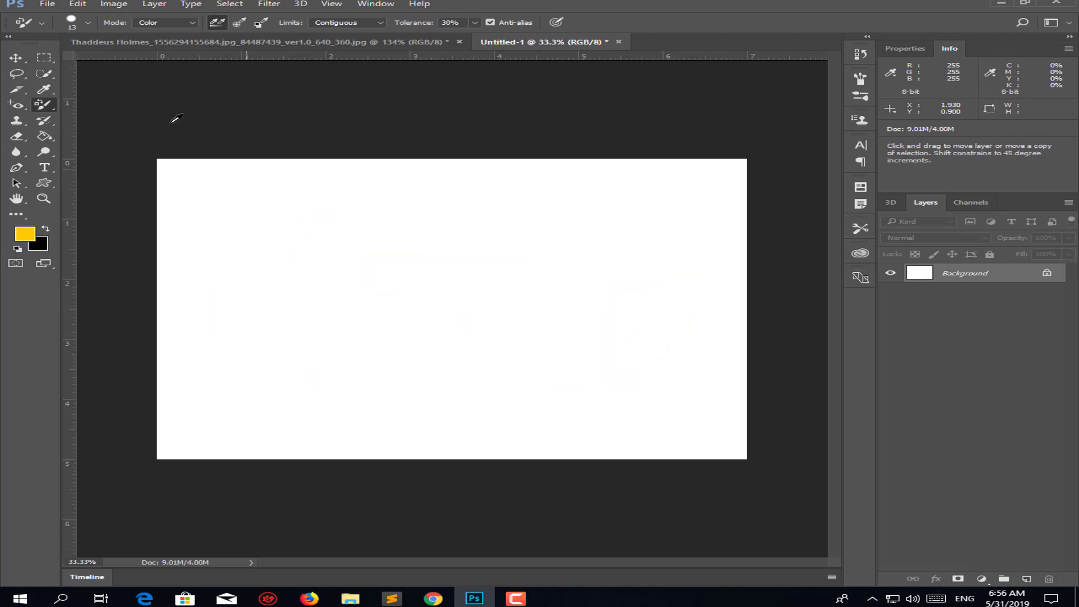
click(88, 22)
drag(36, 57, 81, 57)
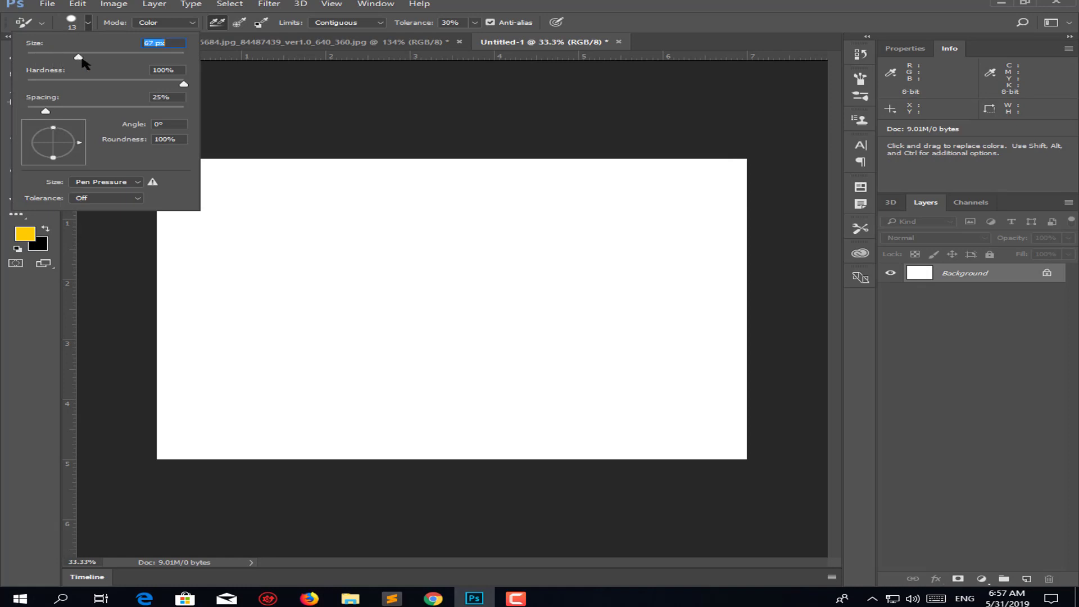
click(400, 217)
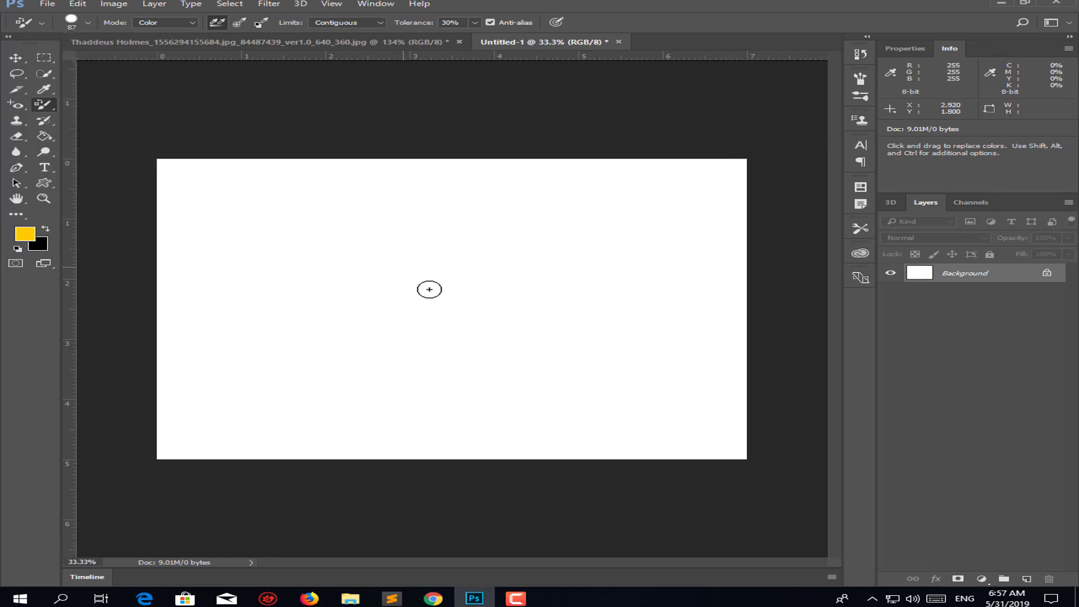
Enlarge the colour-replacement brush further beyond 87 px
right_click(44, 104)
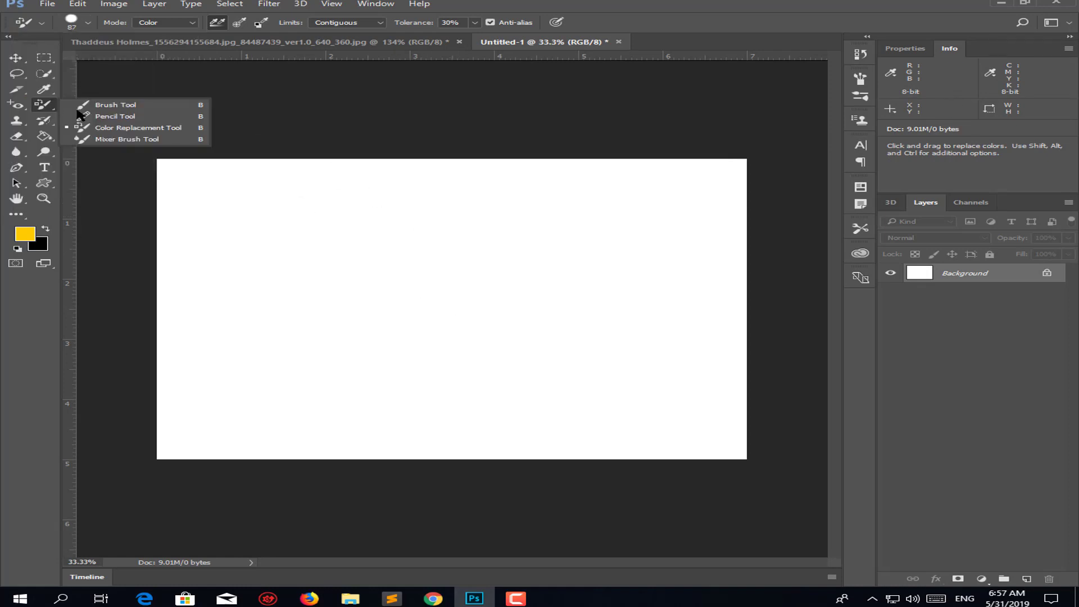
click(128, 129)
click(87, 24)
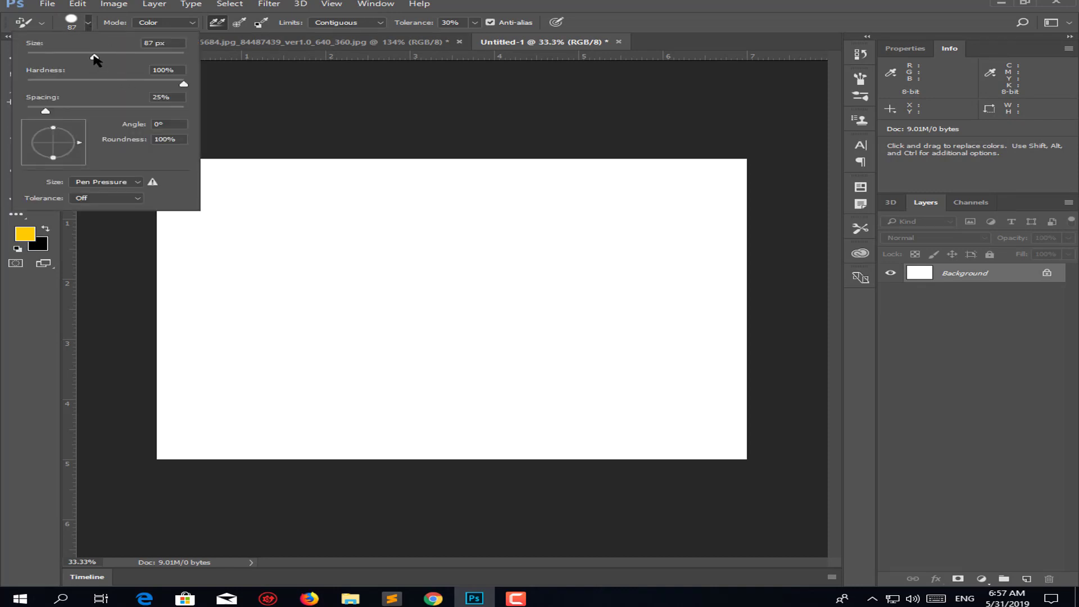
drag(135, 63, 142, 57)
click(382, 258)
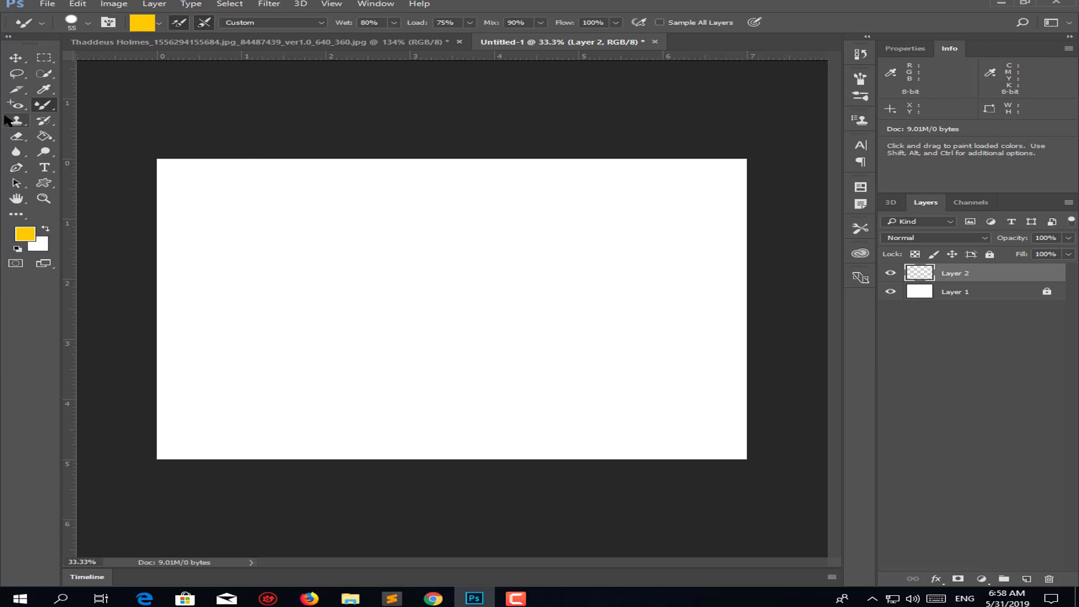
Switch to the Mixer Brush and paint a horizontal yellow test stroke across the canvas
right_click(38, 109)
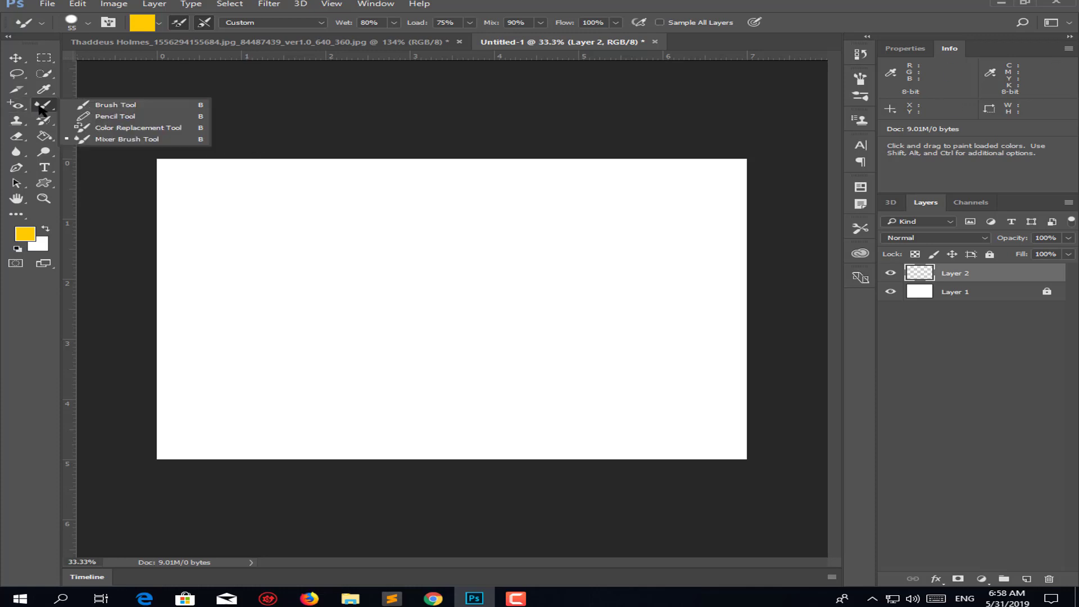
click(133, 128)
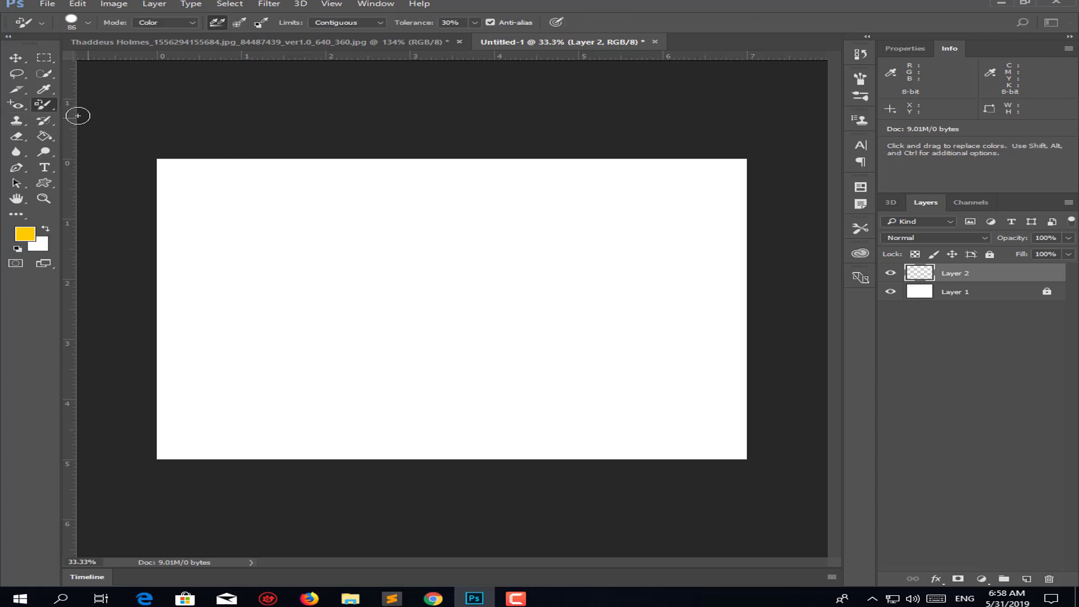
right_click(47, 106)
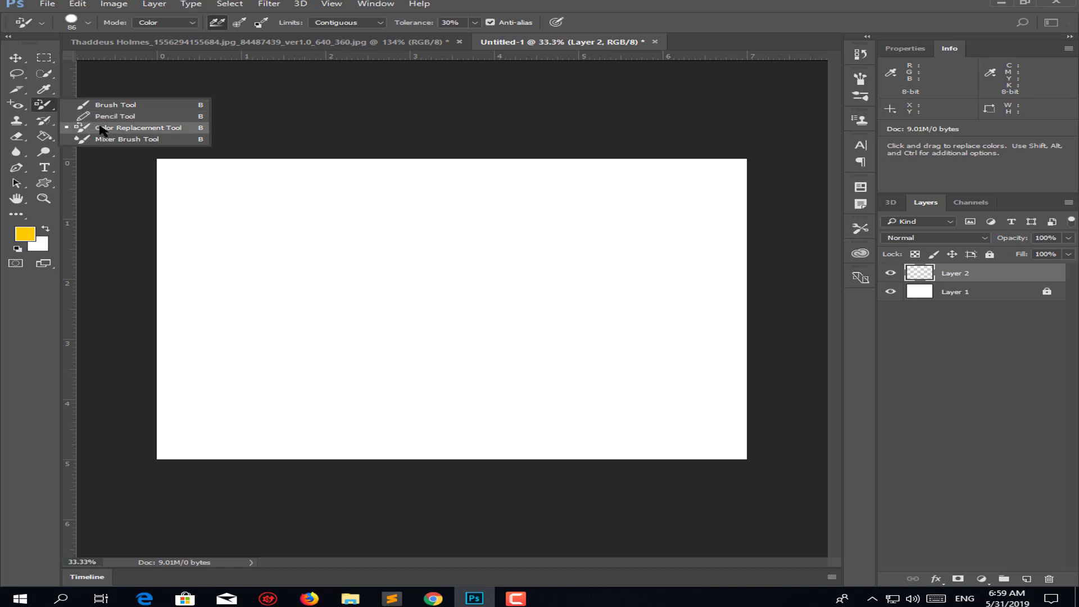
click(142, 140)
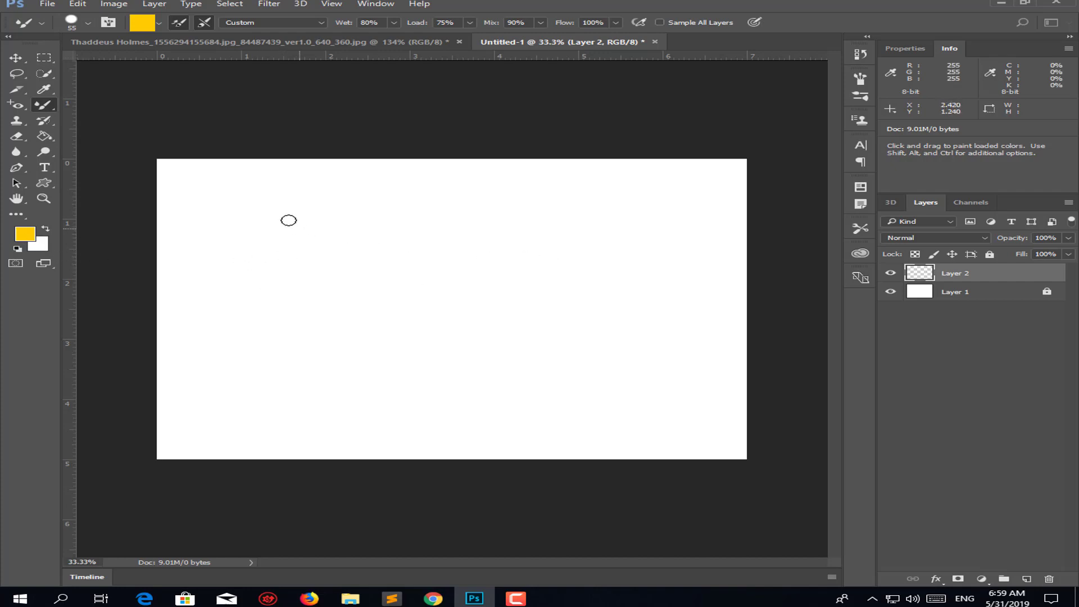
drag(236, 206, 659, 206)
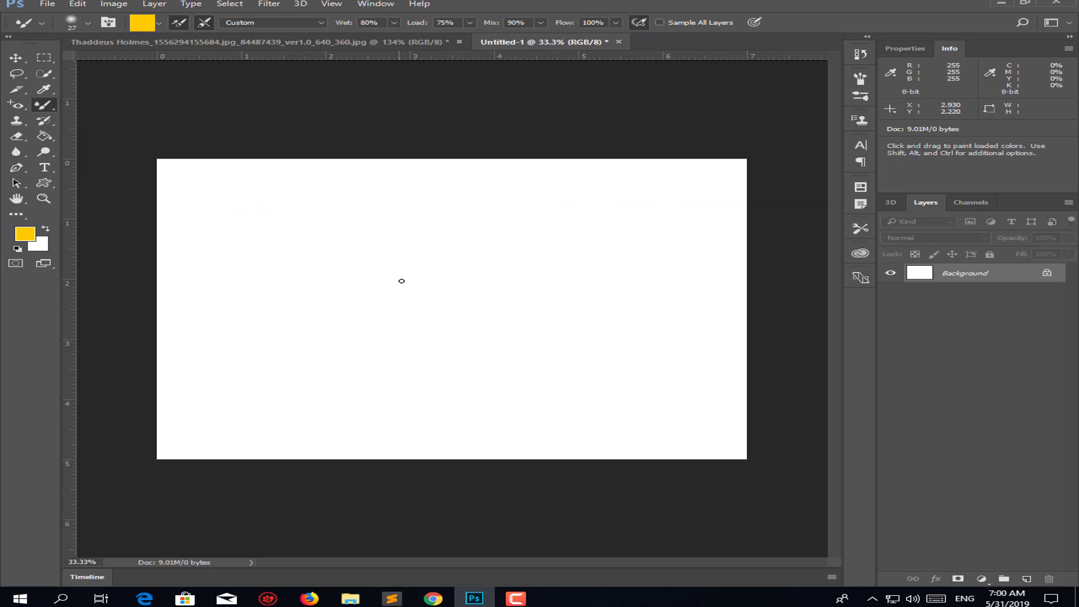
Paint soft yellow mixer-brush strokes across the canvas with a 66 px brush
click(88, 23)
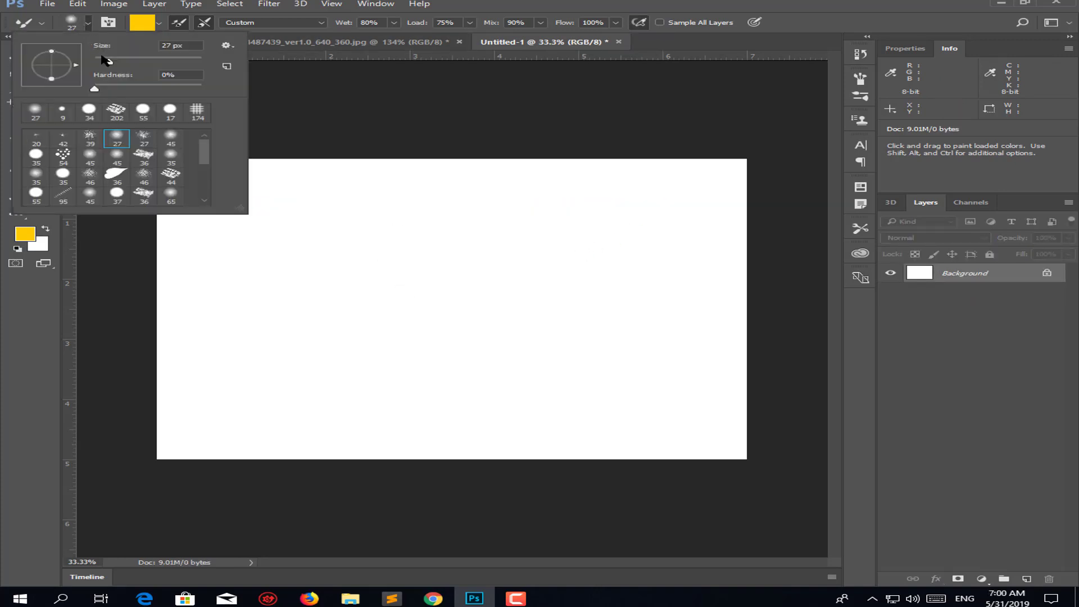
drag(111, 64, 134, 62)
mouse_move(470, 225)
mouse_down()
mouse_move(351, 253)
mouse_move(366, 307)
mouse_move(356, 267)
mouse_move(221, 291)
mouse_move(215, 231)
mouse_move(50, 301)
mouse_move(701, 270)
mouse_move(180, 277)
mouse_move(237, 300)
mouse_move(315, 303)
mouse_move(615, 286)
mouse_up()
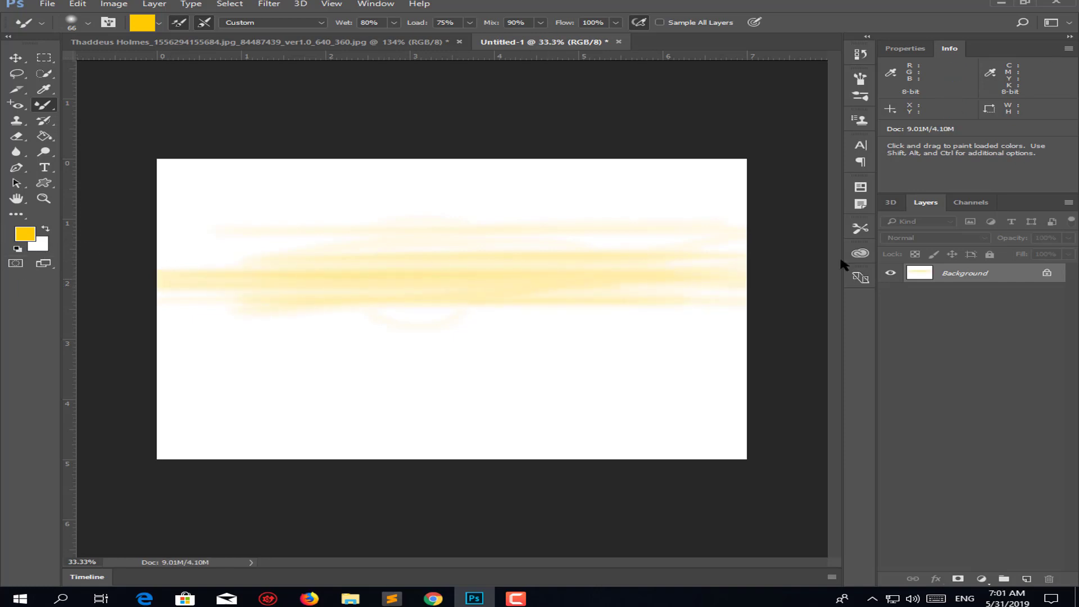
Change the foreground colour from yellow to a dark blue
click(32, 233)
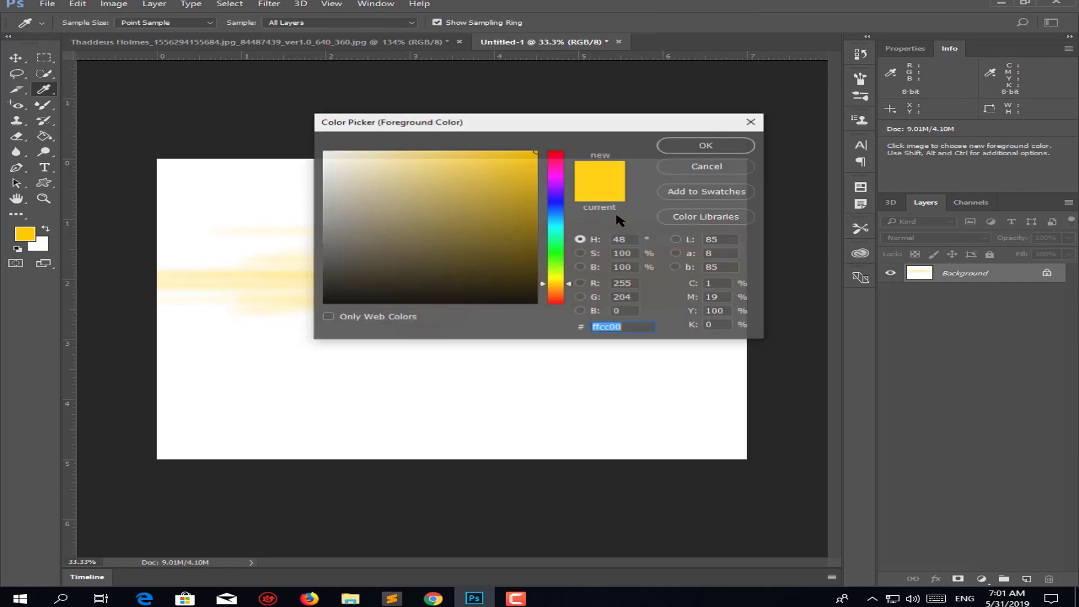
click(707, 148)
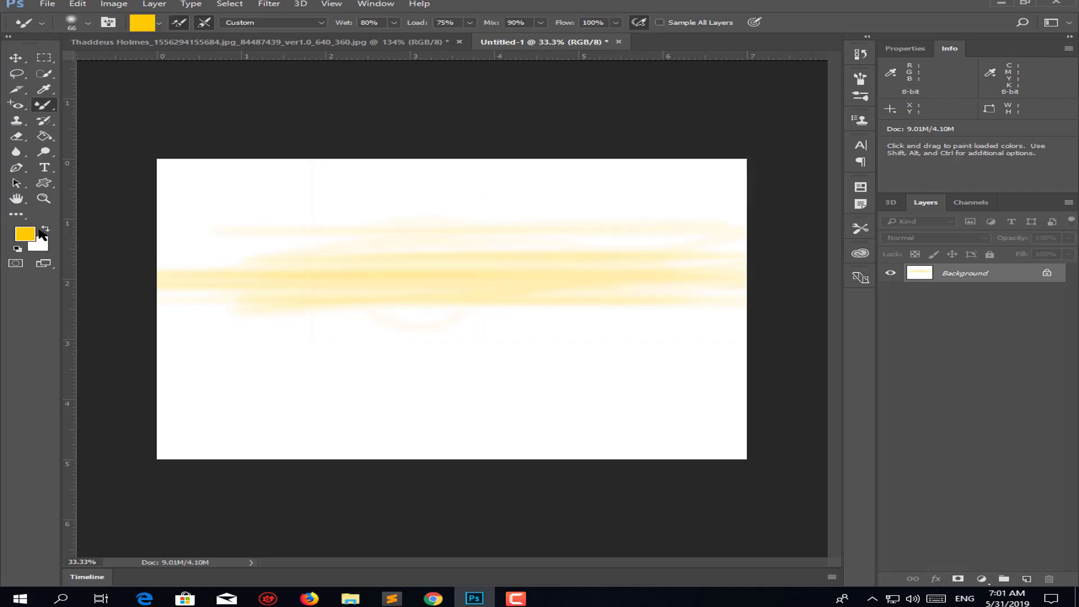
click(31, 234)
drag(556, 220, 555, 202)
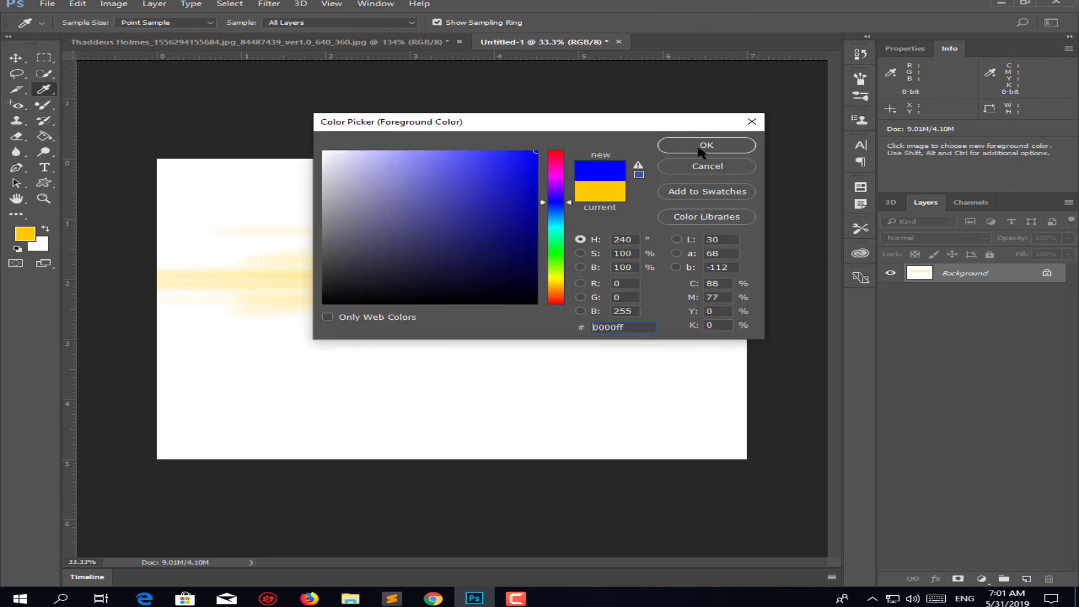
drag(544, 159, 540, 212)
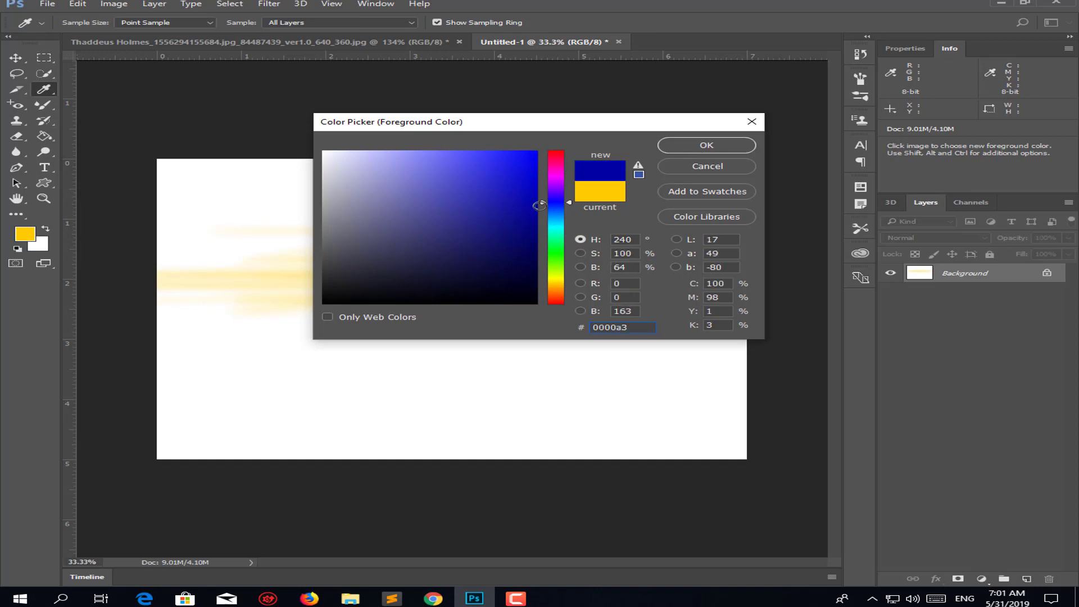
Paint bluish strokes over the yellow band, then a loop and zigzag with the 37 px tip
click(706, 145)
mouse_move(486, 256)
mouse_down()
mouse_move(340, 262)
mouse_move(640, 288)
mouse_move(451, 264)
mouse_move(460, 208)
mouse_move(681, 190)
mouse_move(380, 168)
mouse_move(236, 250)
mouse_move(680, 194)
mouse_up()
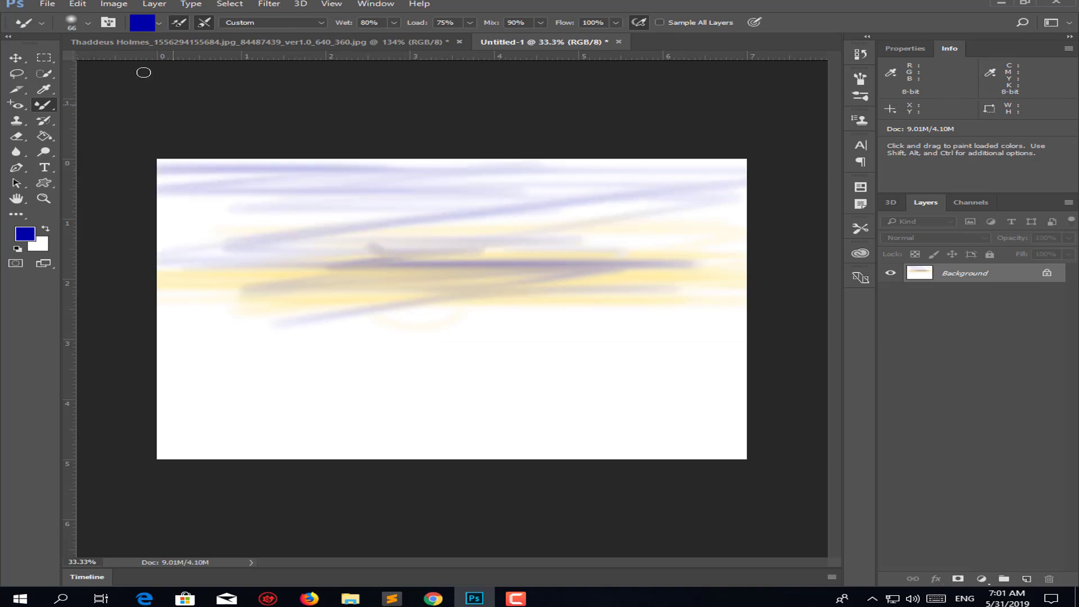
click(88, 23)
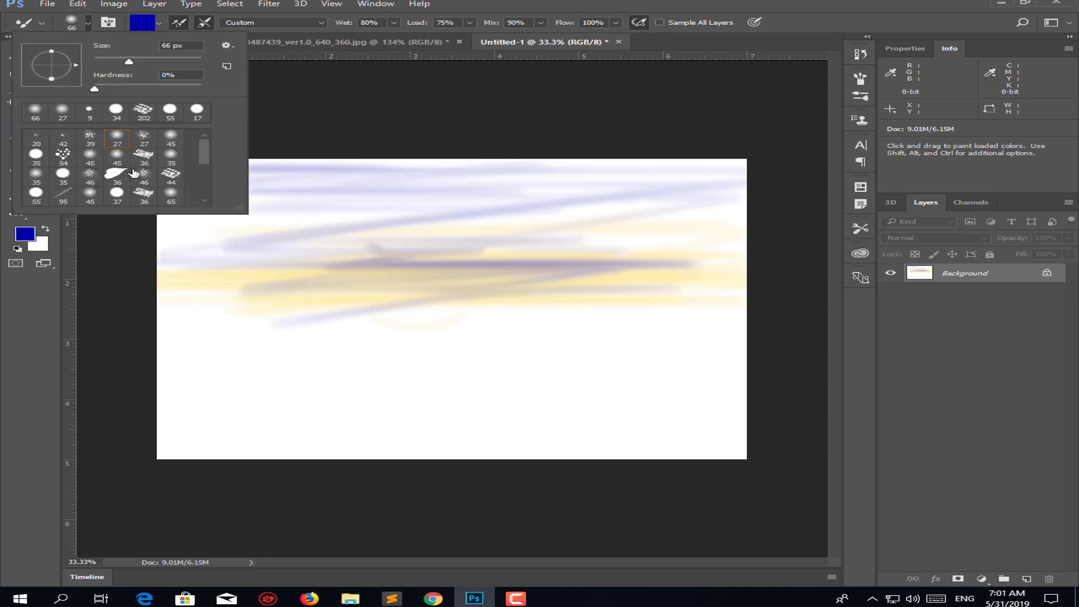
click(118, 195)
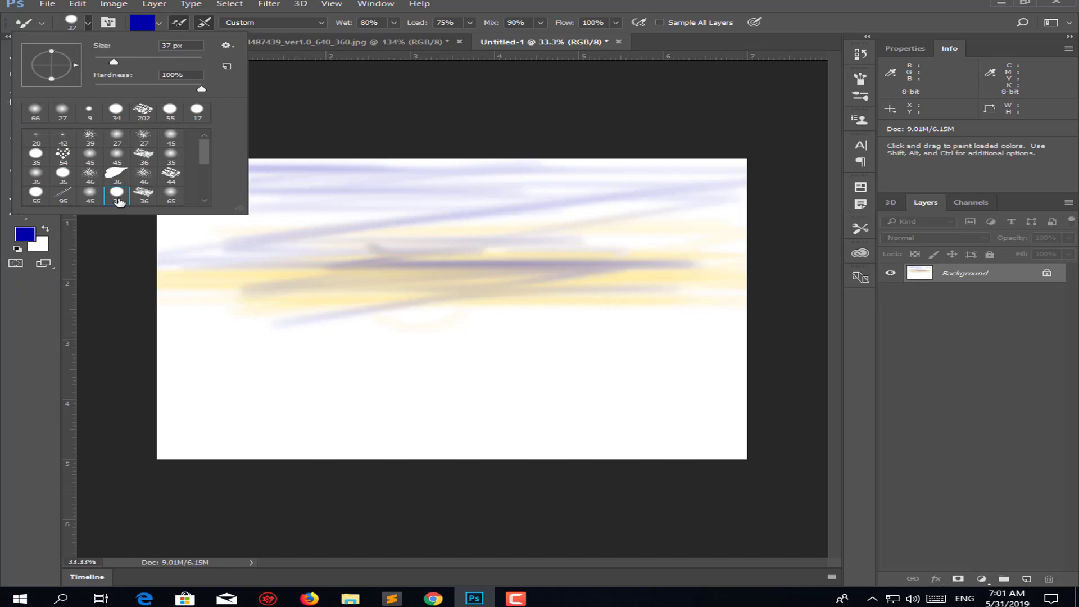
click(534, 203)
mouse_move(534, 206)
mouse_down()
mouse_move(693, 207)
mouse_move(663, 240)
mouse_move(576, 243)
mouse_move(505, 301)
mouse_move(234, 388)
mouse_move(180, 452)
mouse_up()
mouse_move(194, 332)
mouse_down()
mouse_move(163, 314)
mouse_move(159, 264)
mouse_up()
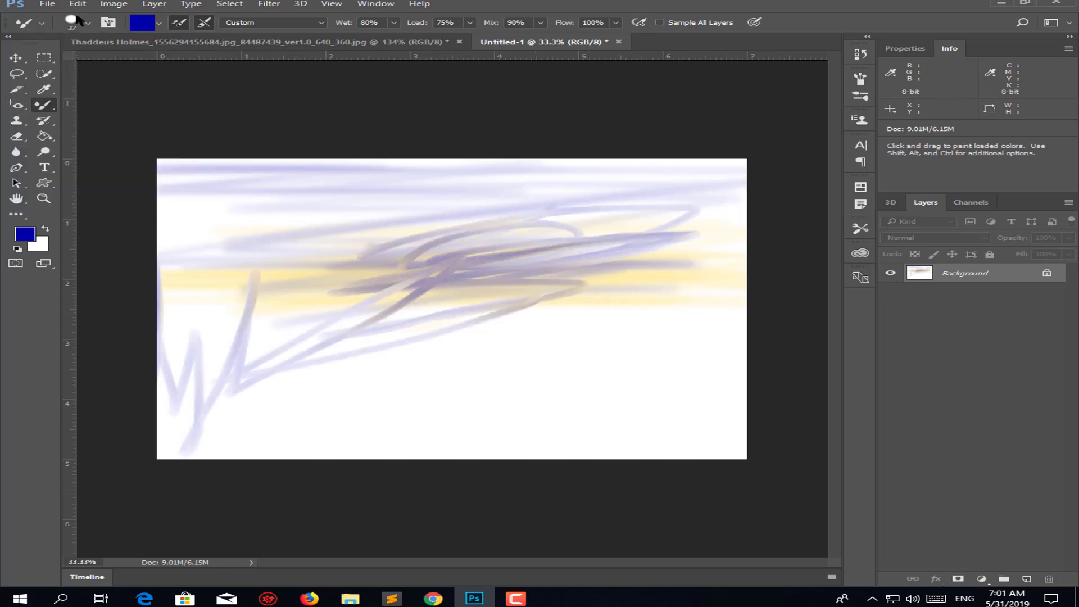
Paint purple loops mid-canvas with the 65 px soft tip, then the 35 px tip
click(88, 23)
click(171, 194)
mouse_move(410, 214)
mouse_down()
mouse_move(366, 383)
mouse_move(522, 402)
mouse_move(612, 361)
mouse_move(573, 414)
mouse_move(366, 412)
mouse_up()
click(88, 23)
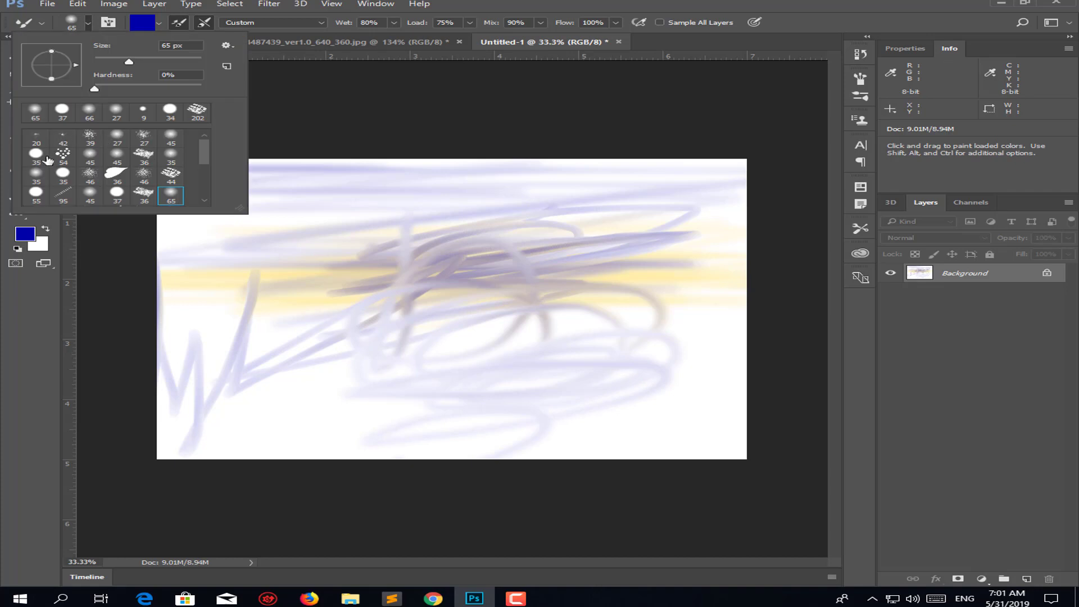
double_click(45, 166)
mouse_move(384, 244)
mouse_down()
mouse_move(409, 277)
mouse_move(622, 256)
mouse_move(557, 359)
mouse_move(680, 400)
mouse_move(666, 415)
mouse_up()
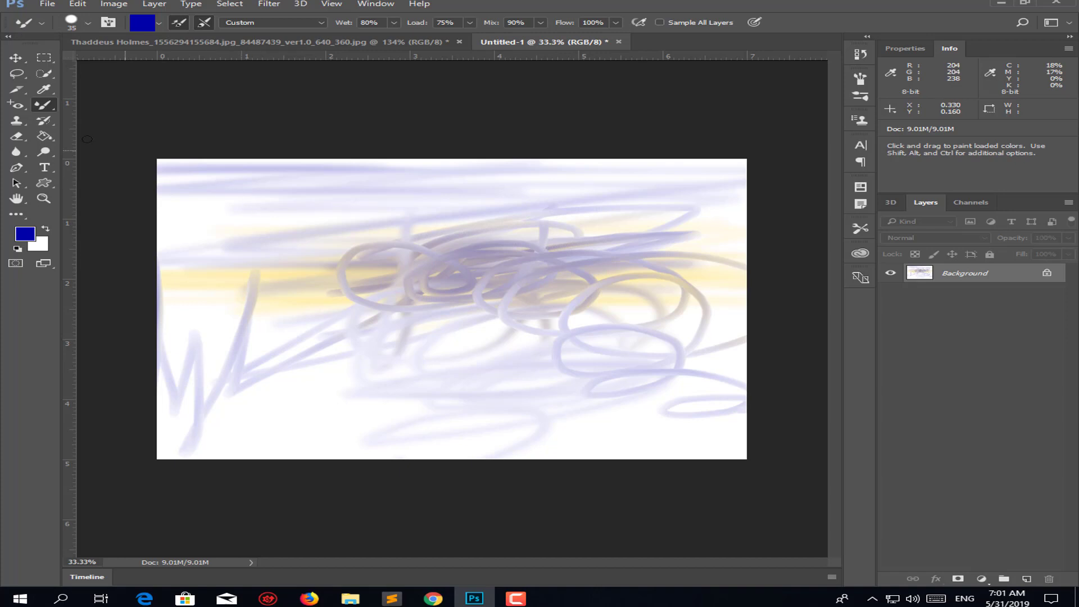
right_click(47, 106)
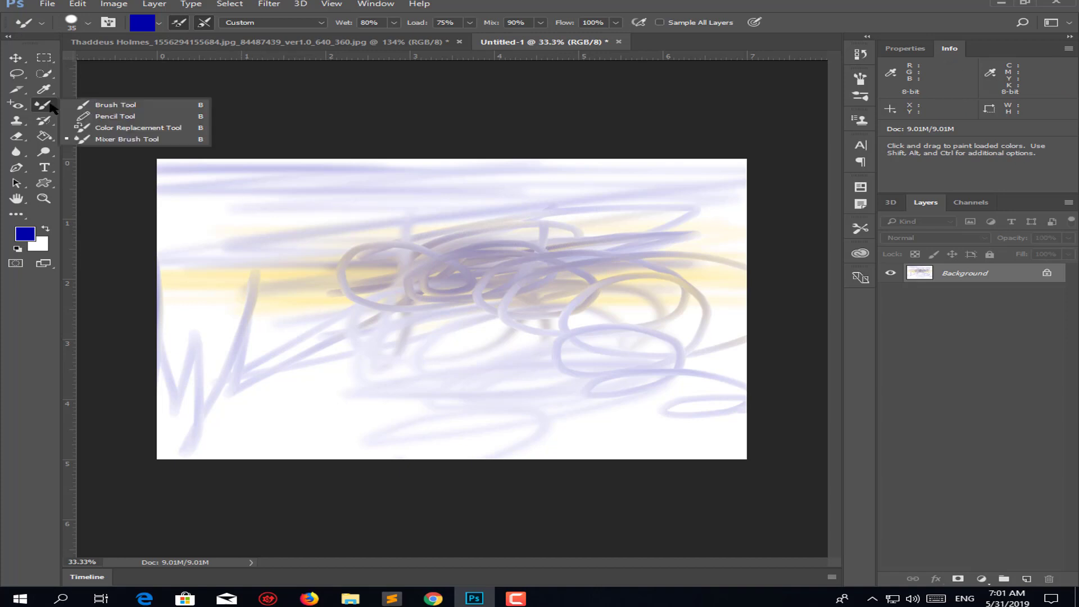
click(137, 140)
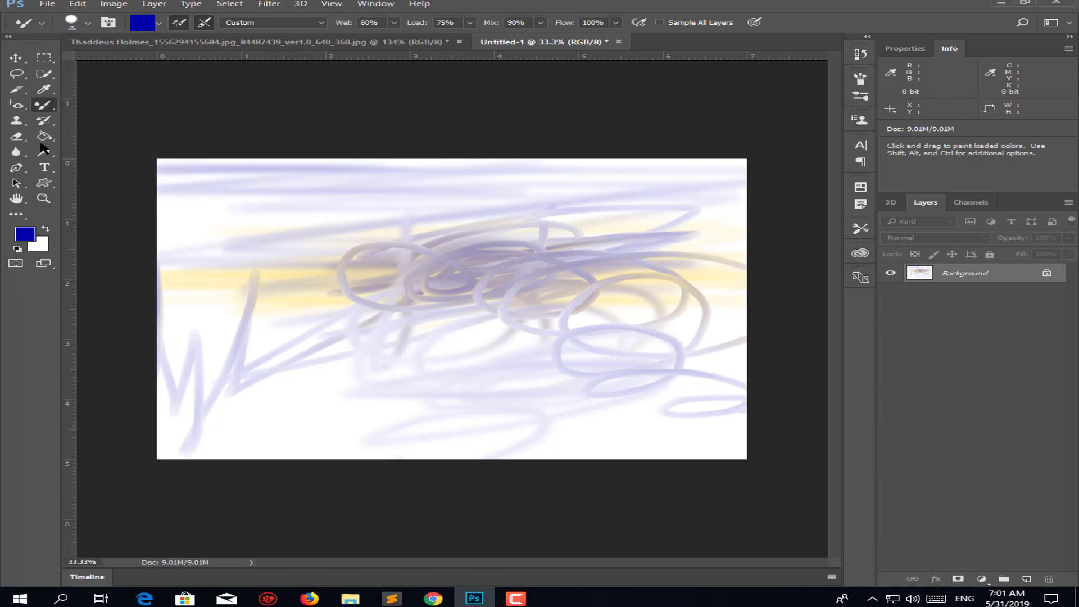